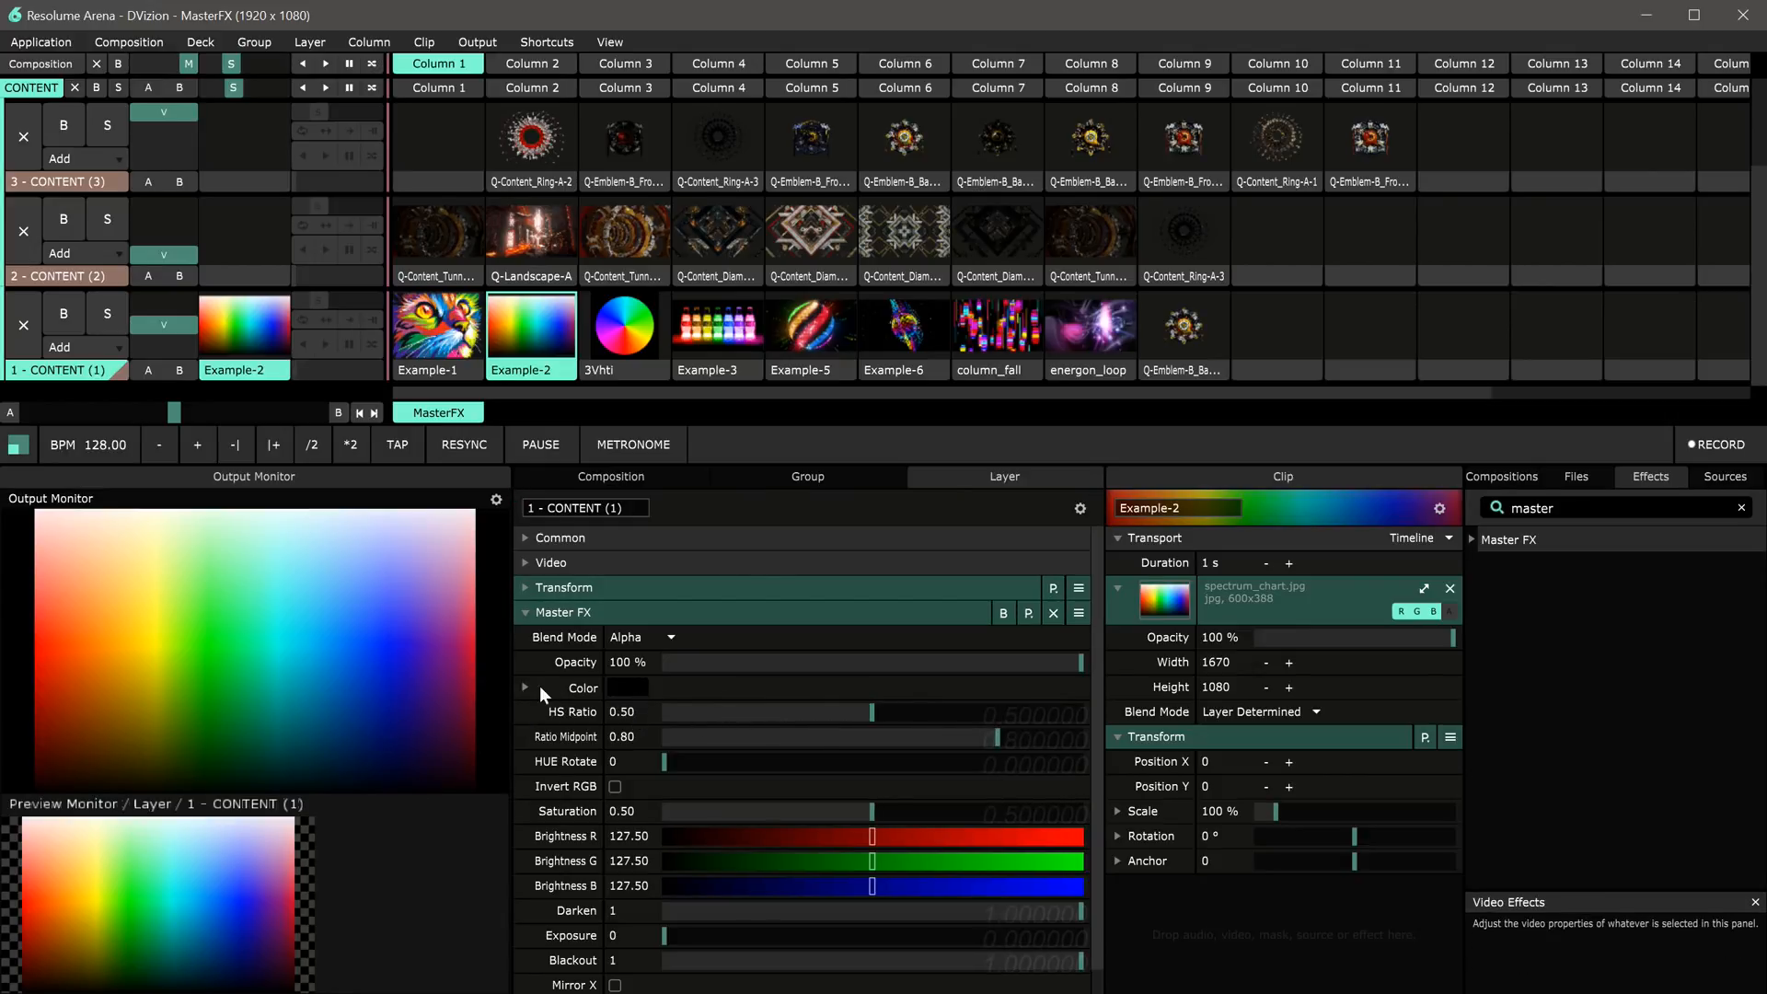
Step: Expand the Master FX Color parameter and pick a yellow-green from the colour picker
click(580, 687)
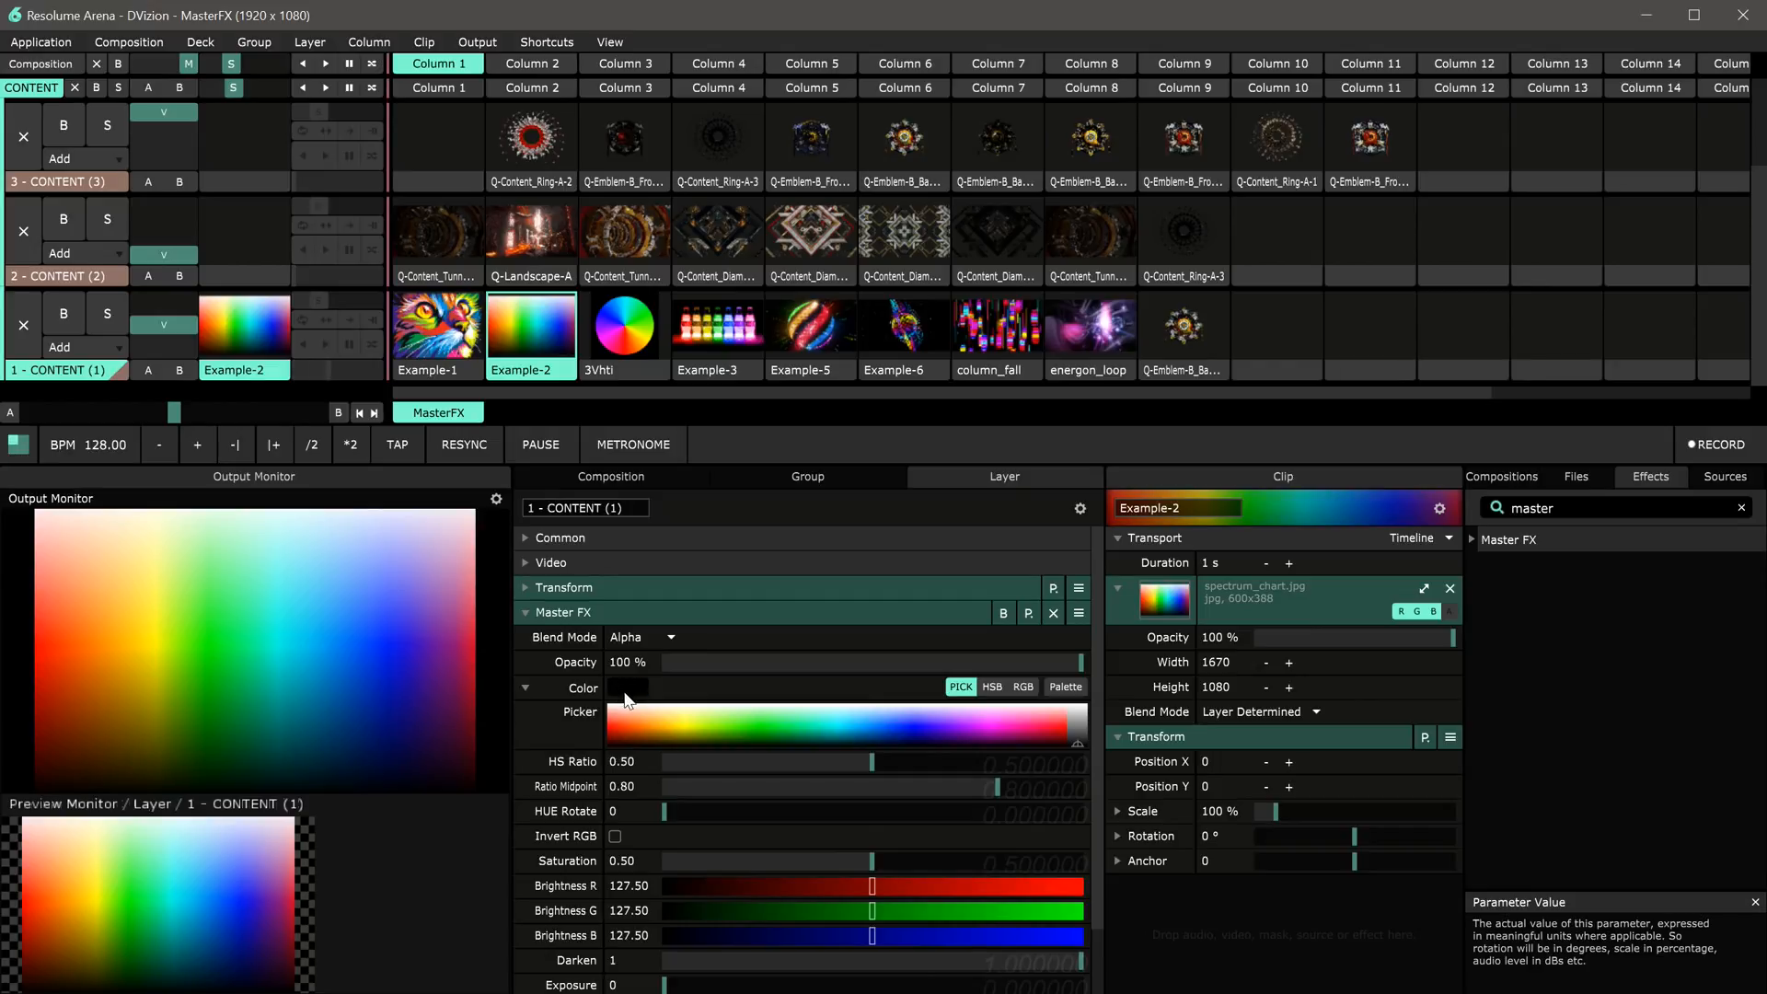
drag(646, 721, 699, 727)
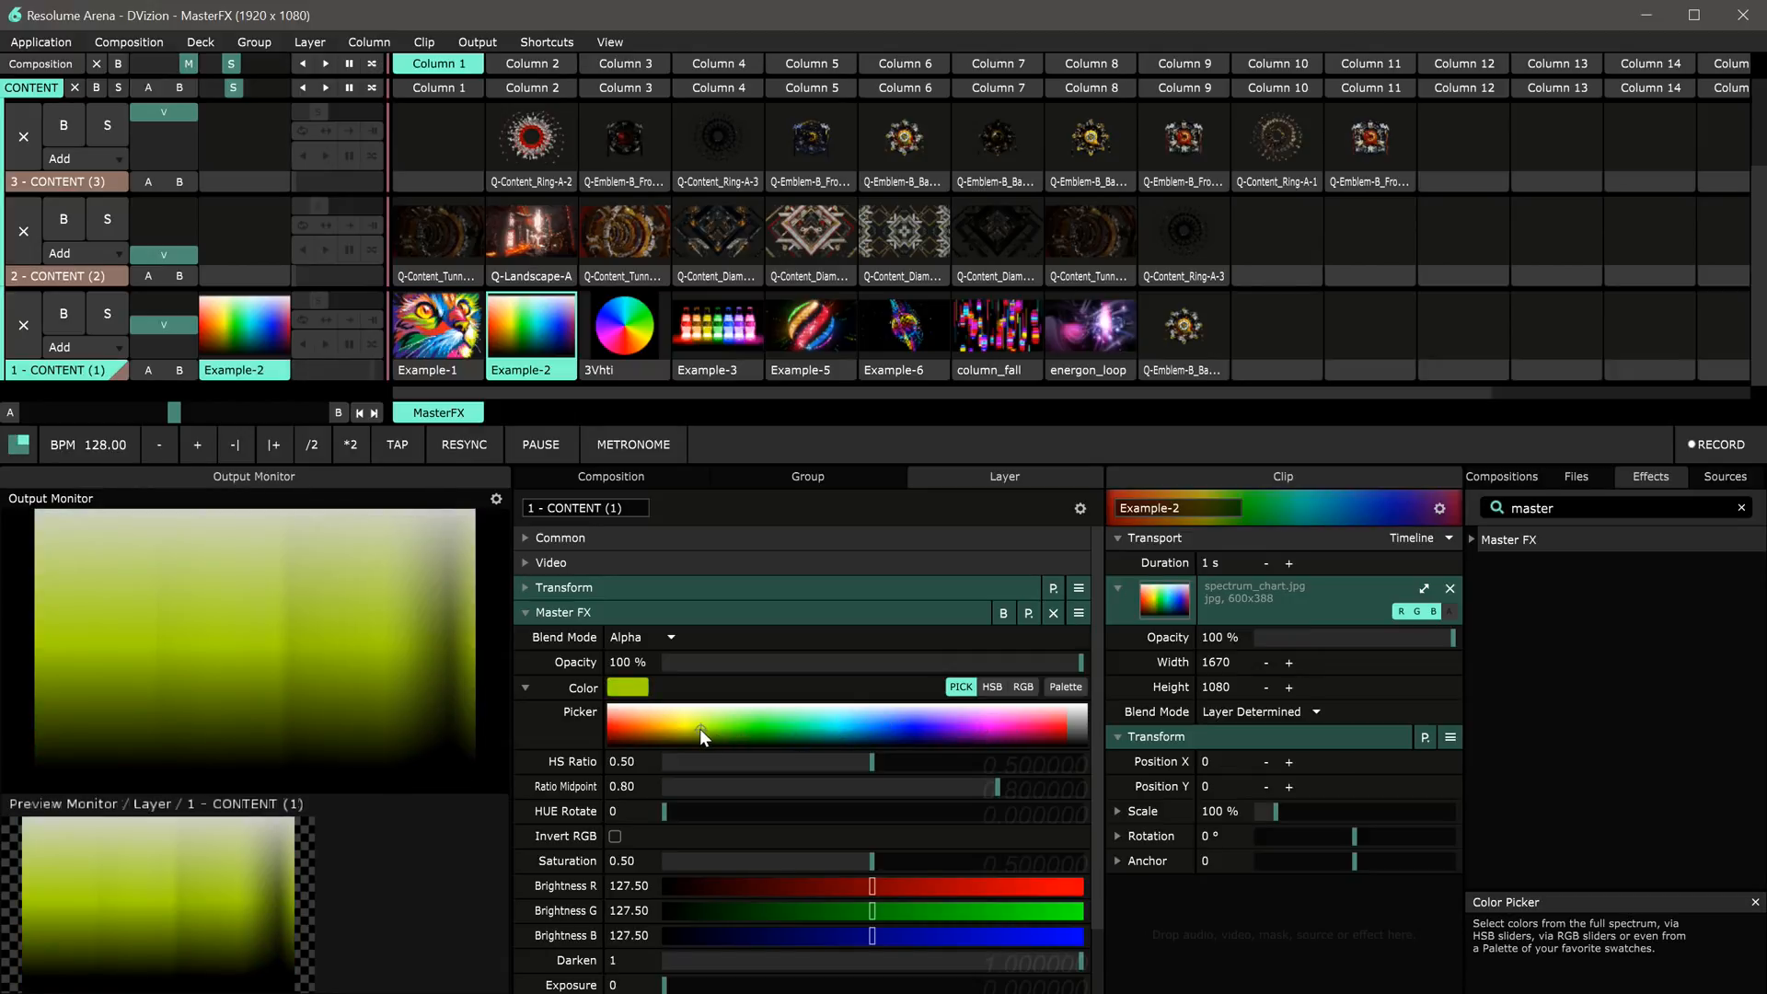
Step: Launch the Example-1 clip and pick a yellow from the Master FX colour picker
click(442, 339)
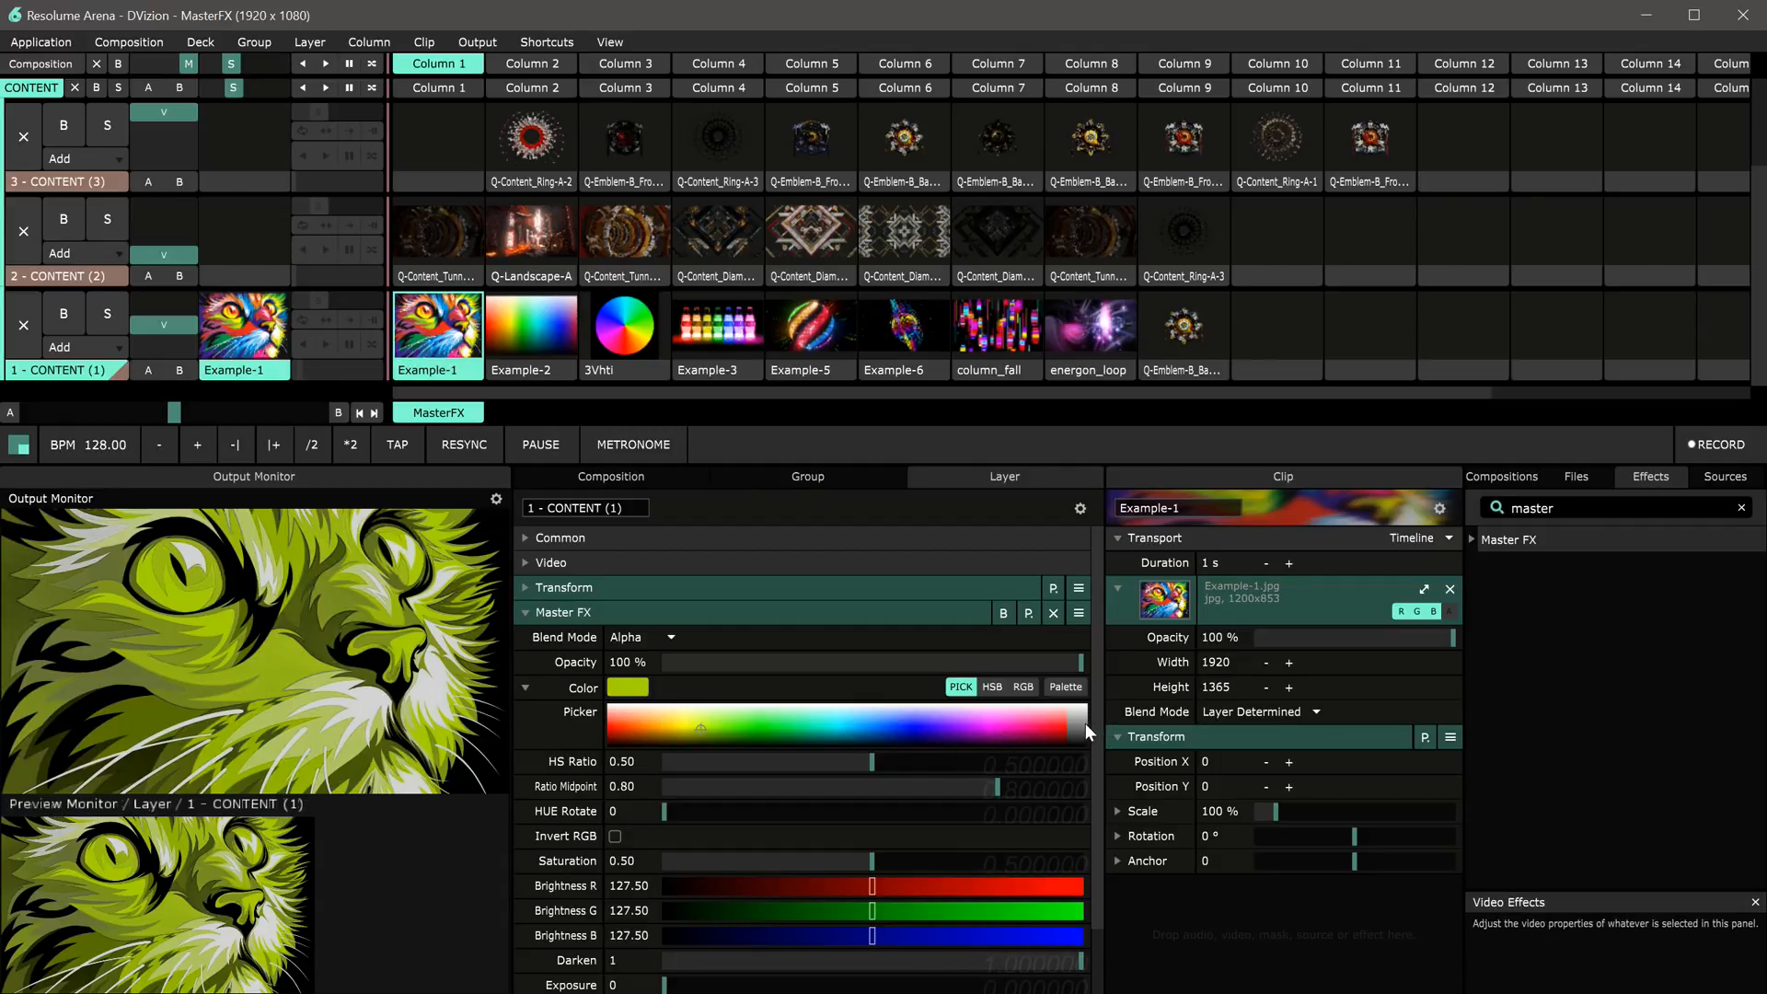
drag(1085, 724, 1086, 744)
drag(657, 722, 681, 726)
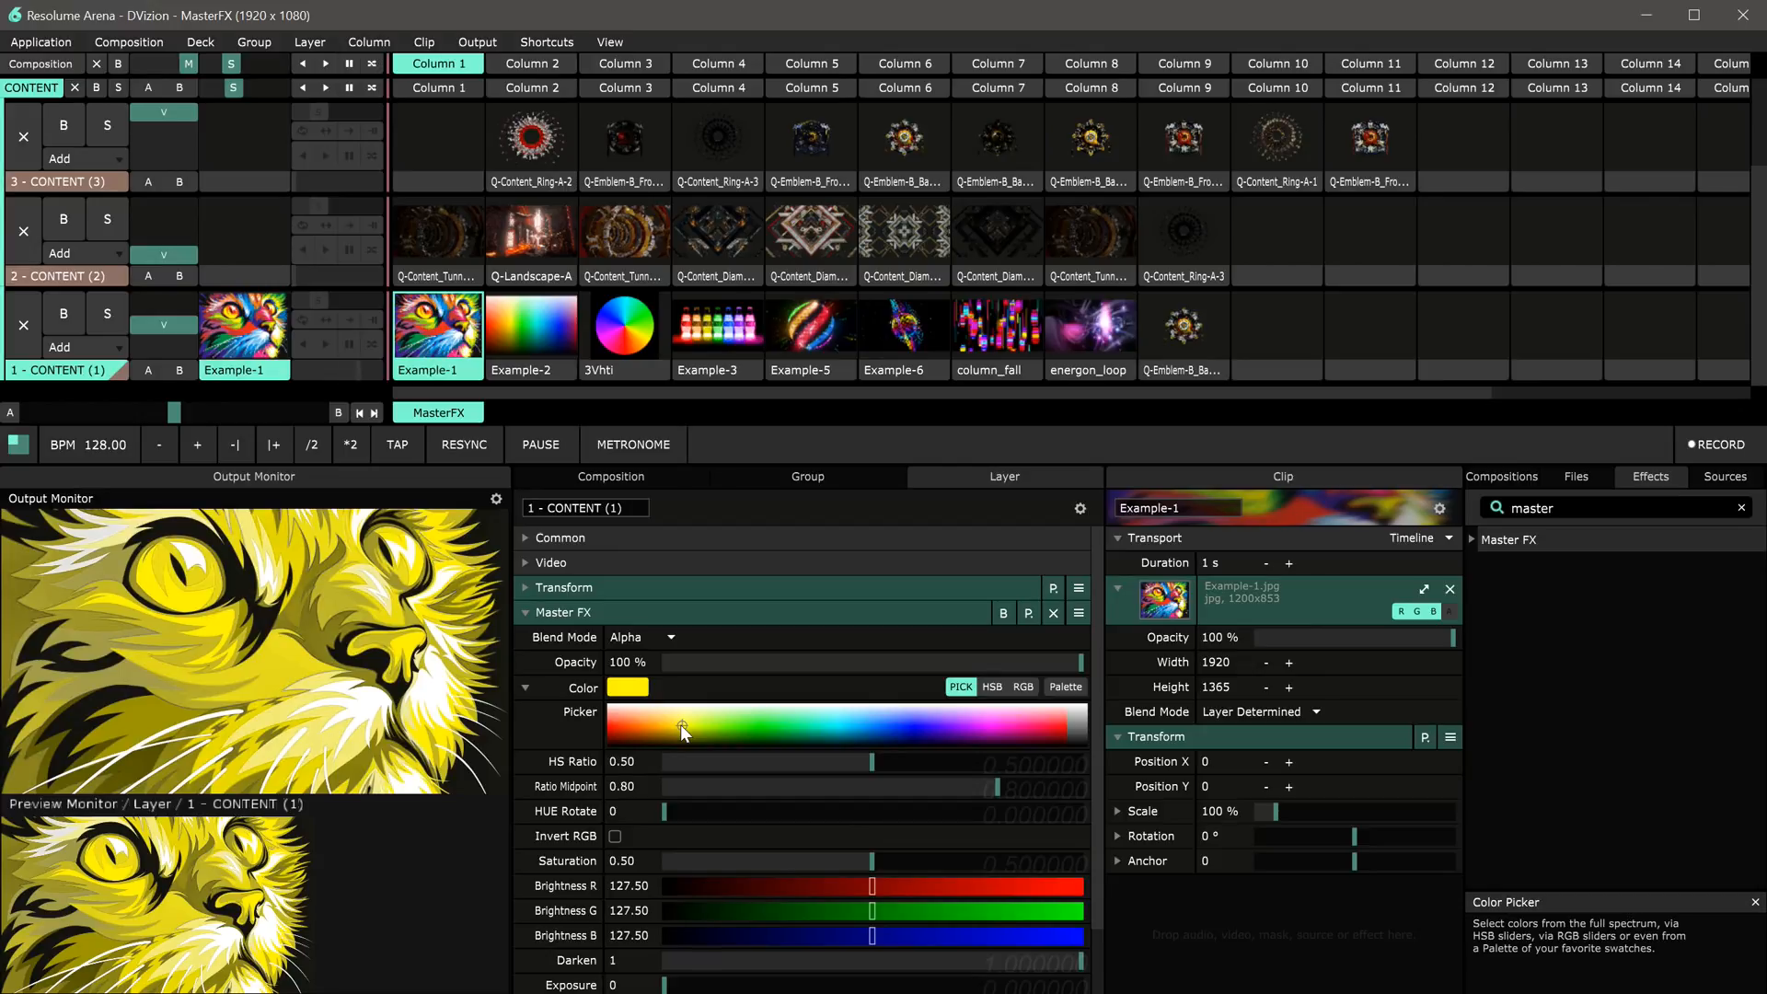
Step: Switch the Master FX colour to Palette mode and load the DVizion palette preset
click(1067, 687)
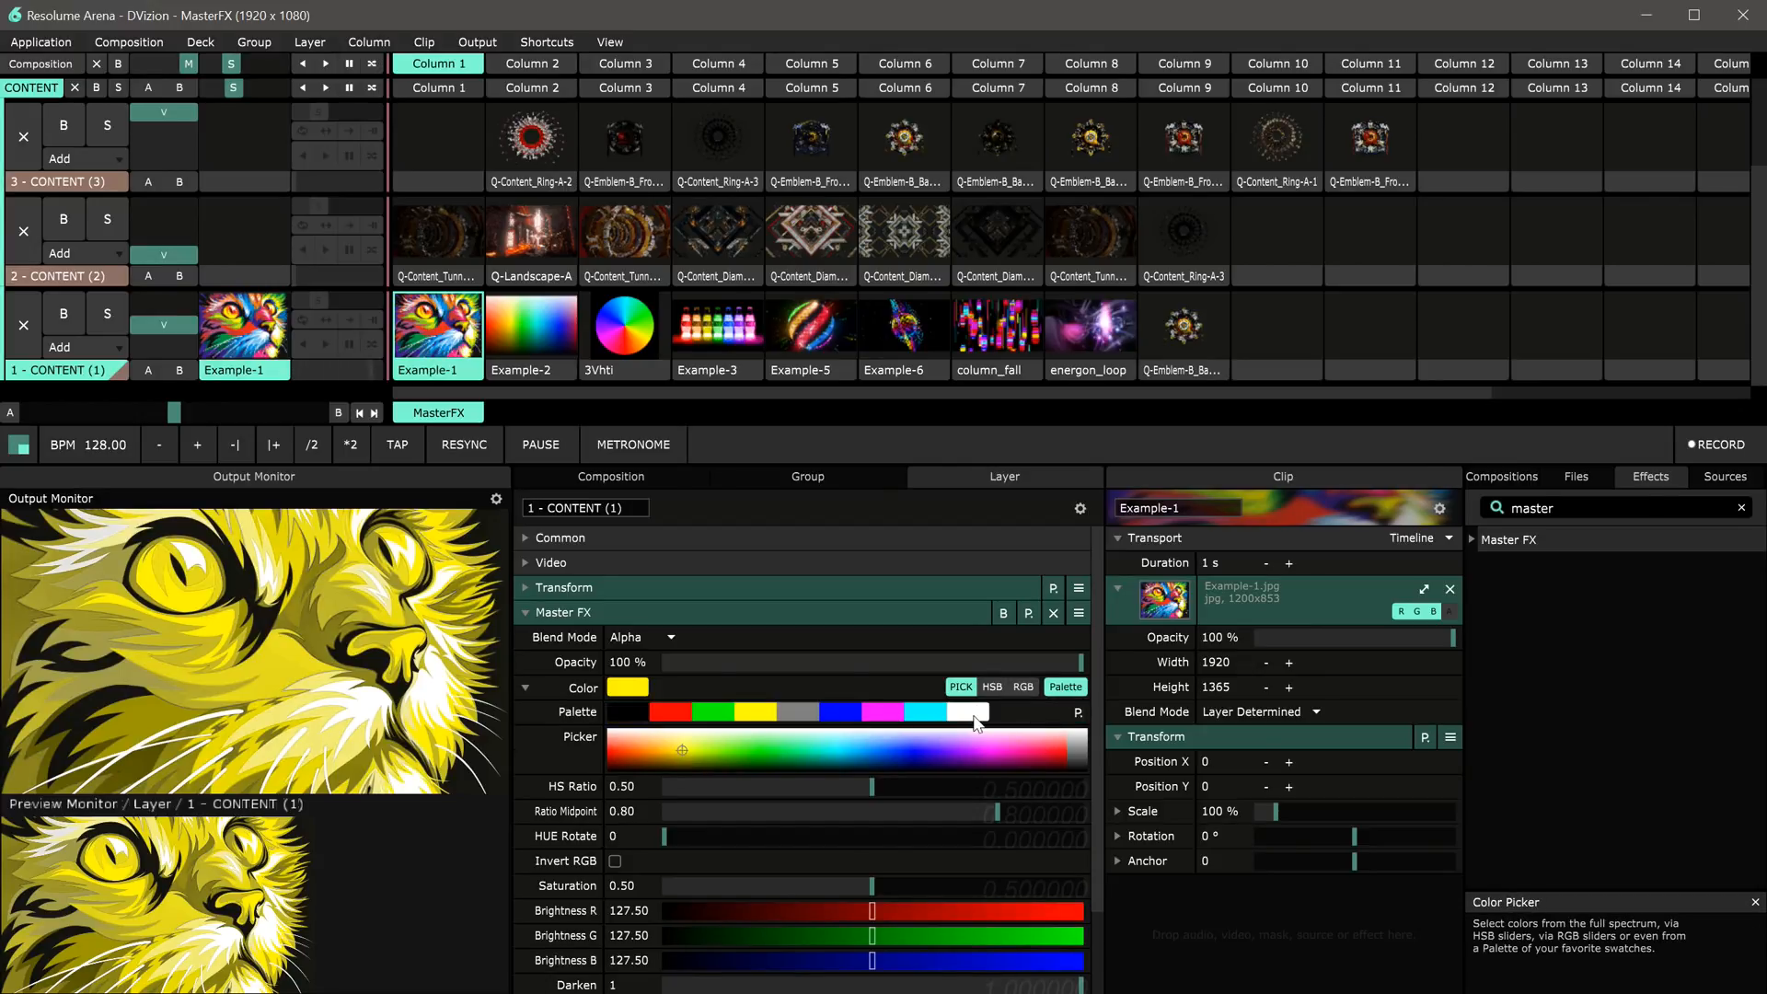
click(1077, 713)
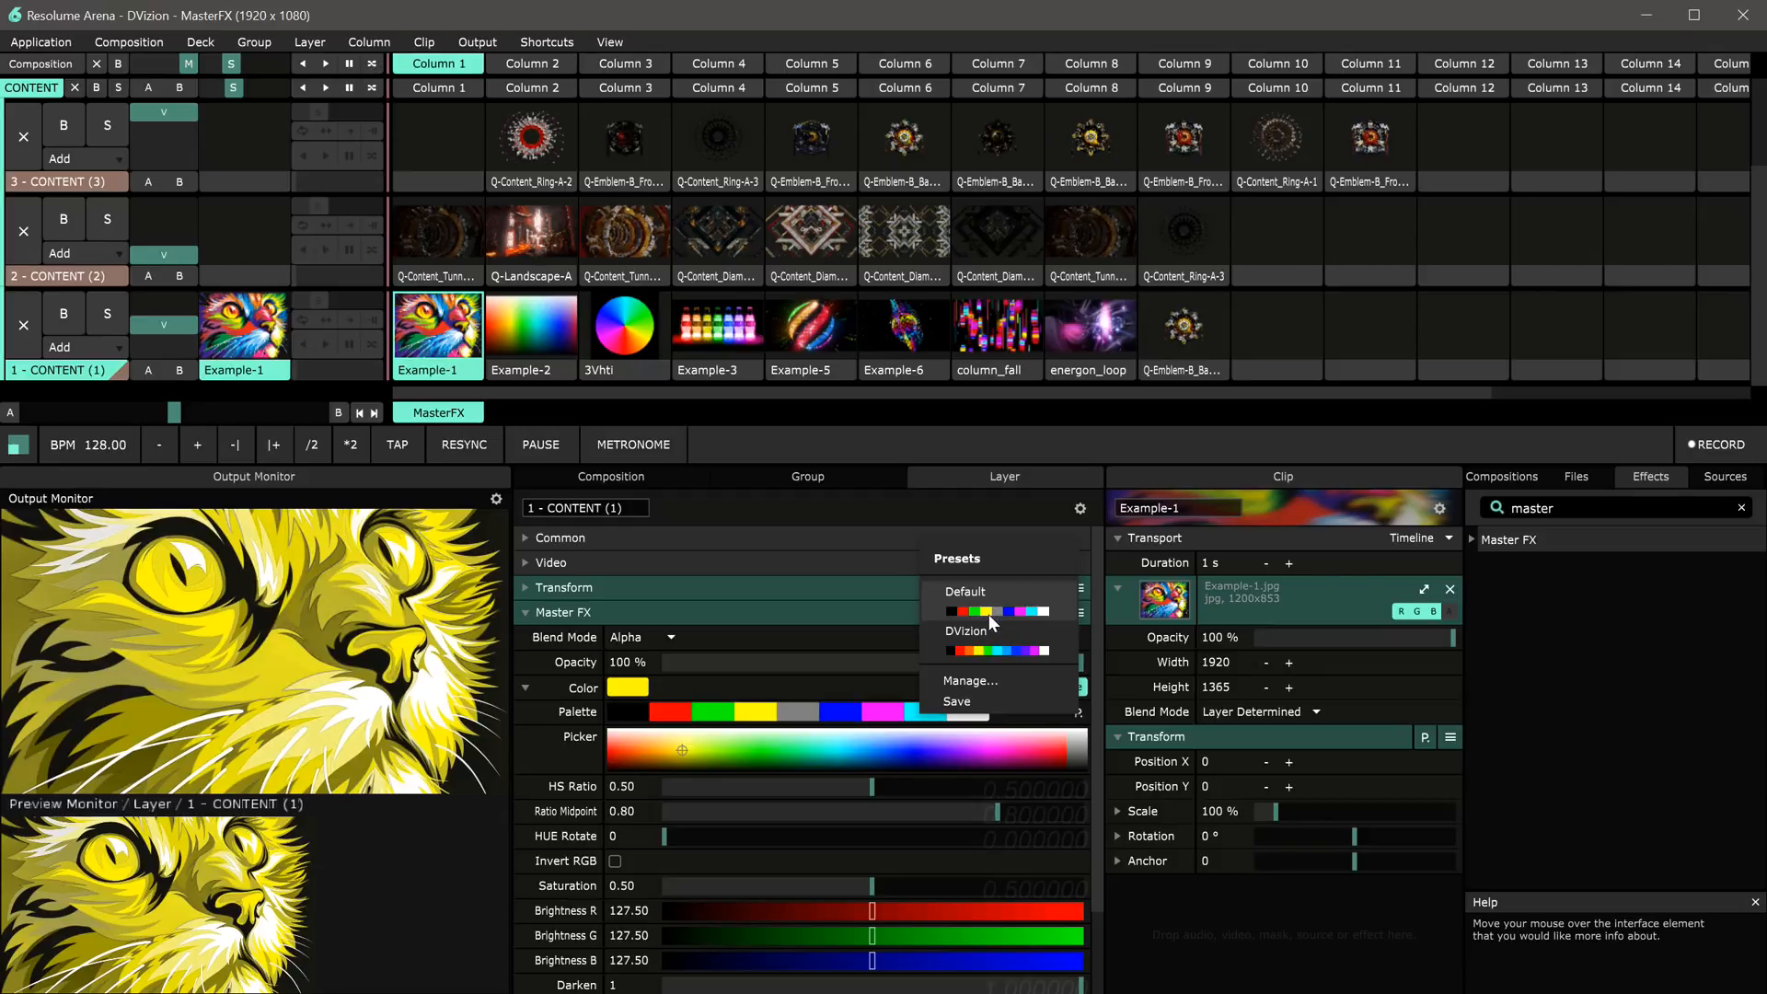
click(989, 640)
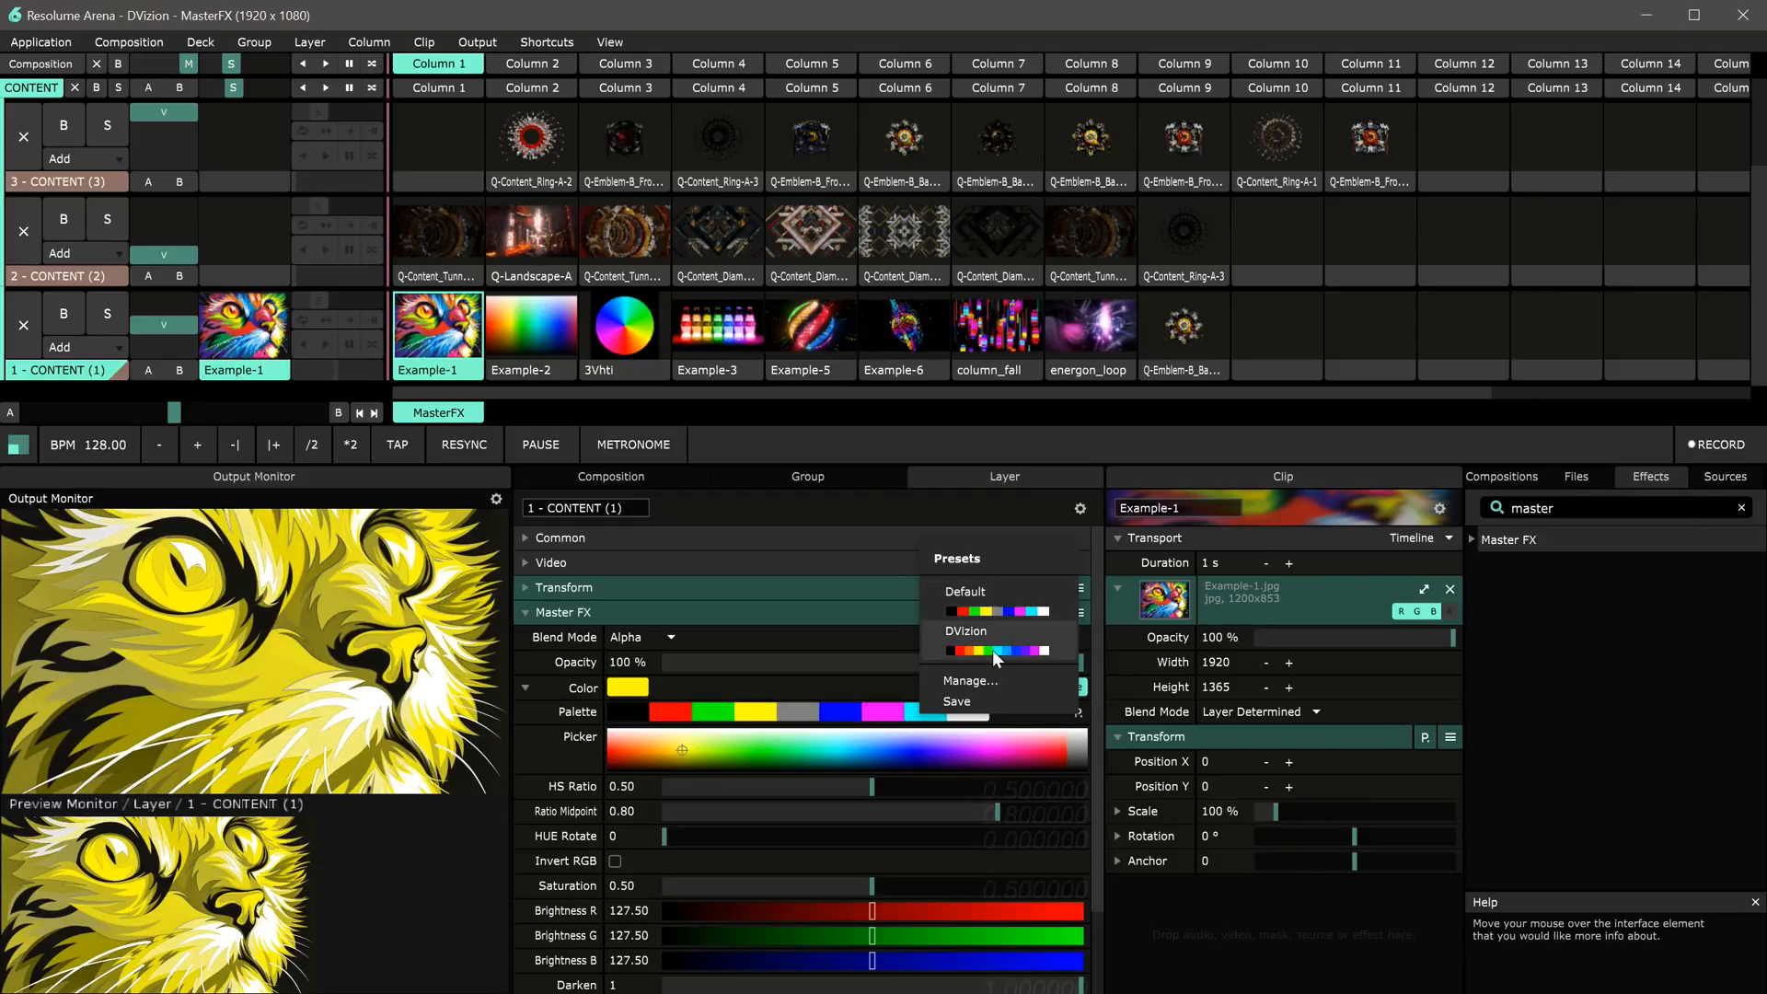
click(992, 650)
Step: Try several palette swatches in turn as the Master FX colour, finishing on the black swatch
click(685, 714)
click(692, 714)
click(741, 714)
click(792, 714)
click(836, 714)
click(880, 714)
click(905, 714)
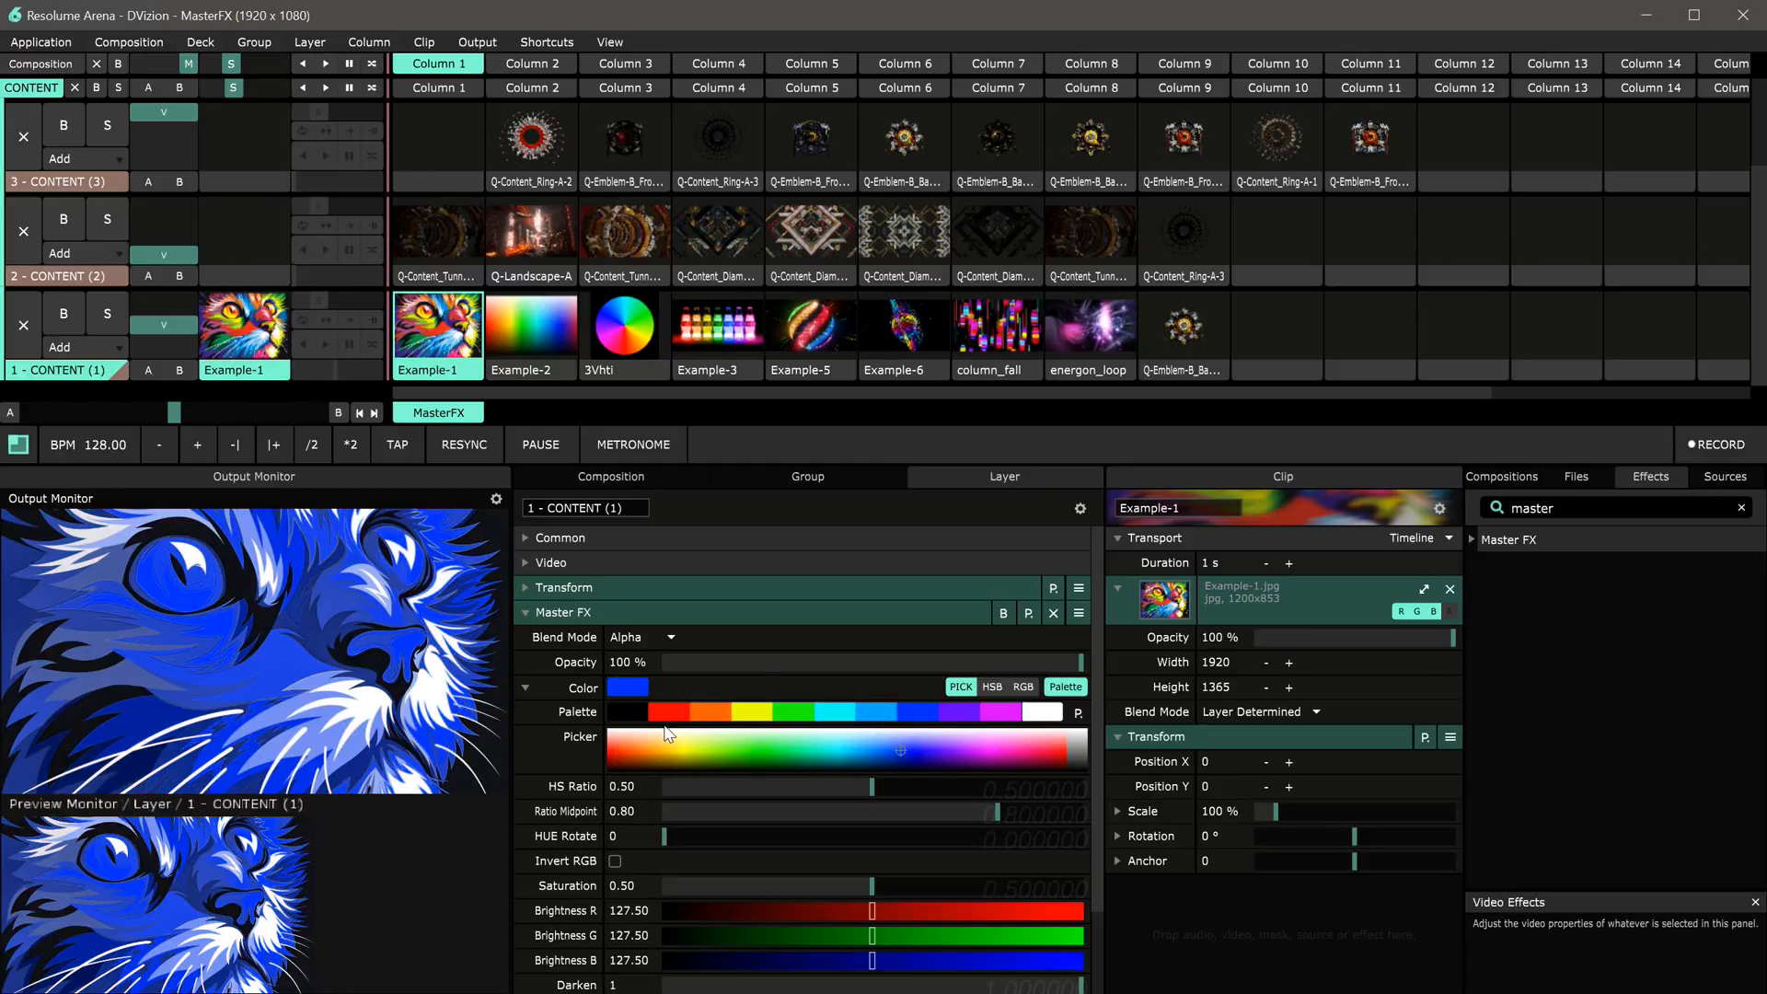
click(632, 718)
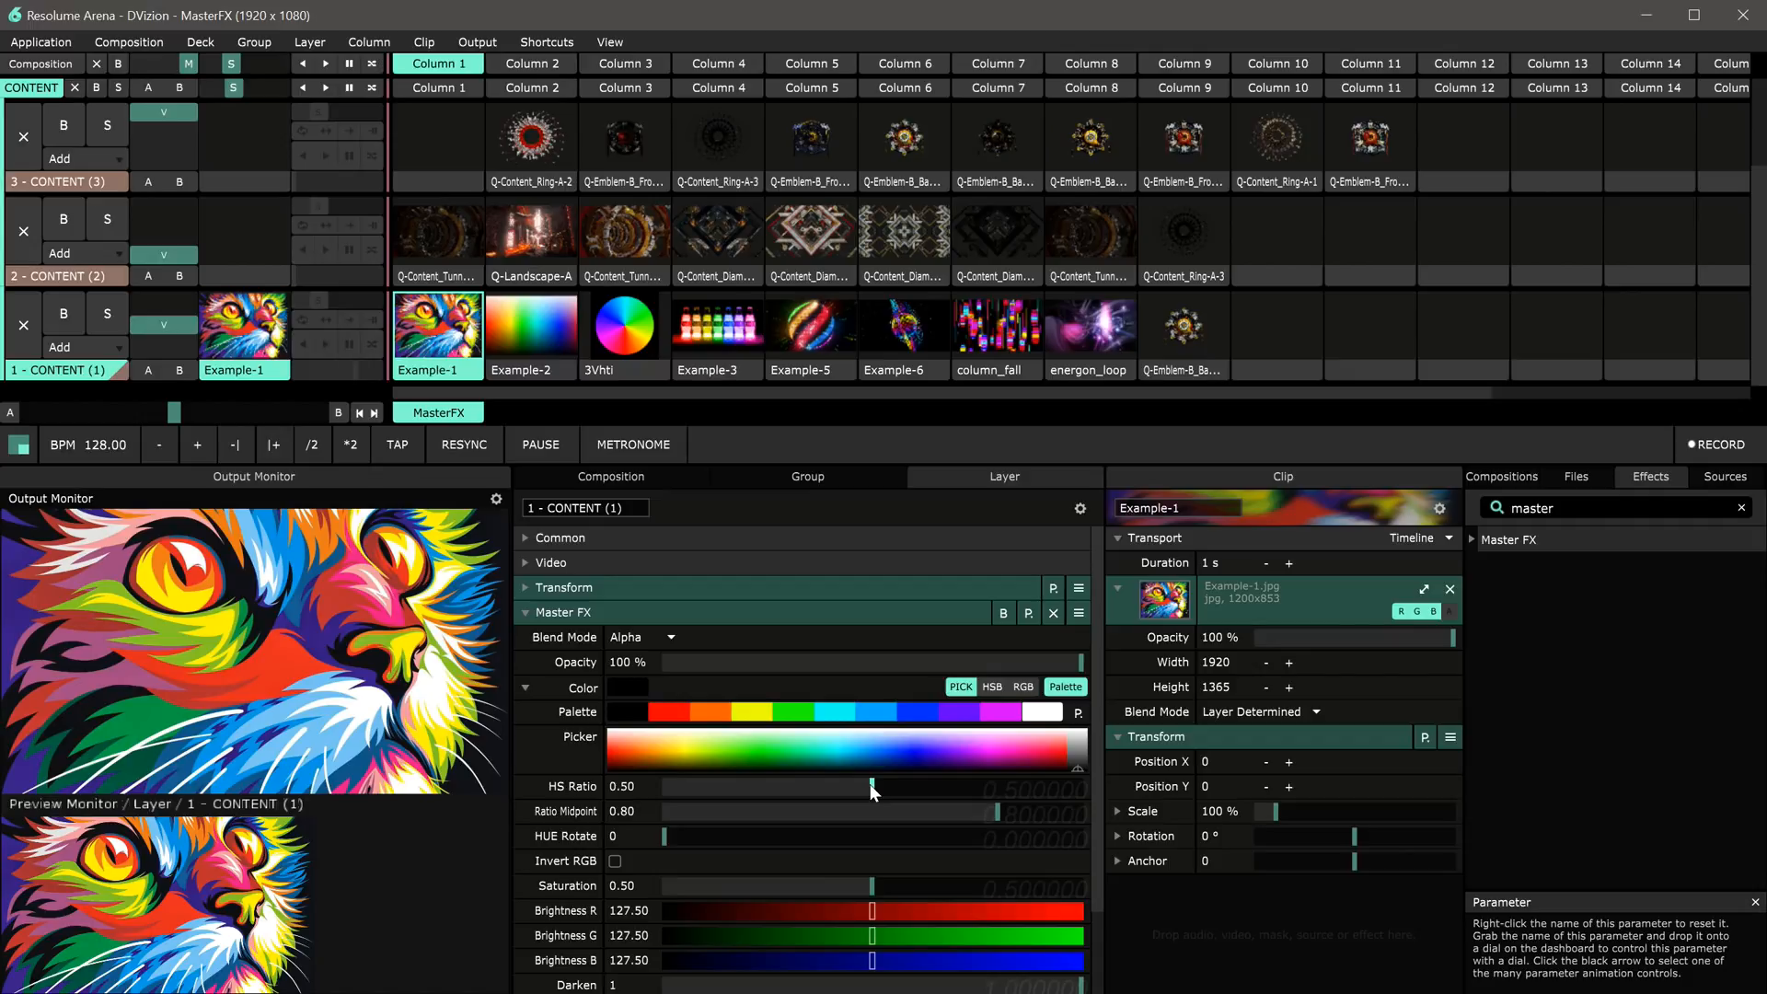
Step: Preview the magenta, cyan and blue palette swatches, then return to the black swatch
click(994, 713)
click(867, 716)
click(895, 715)
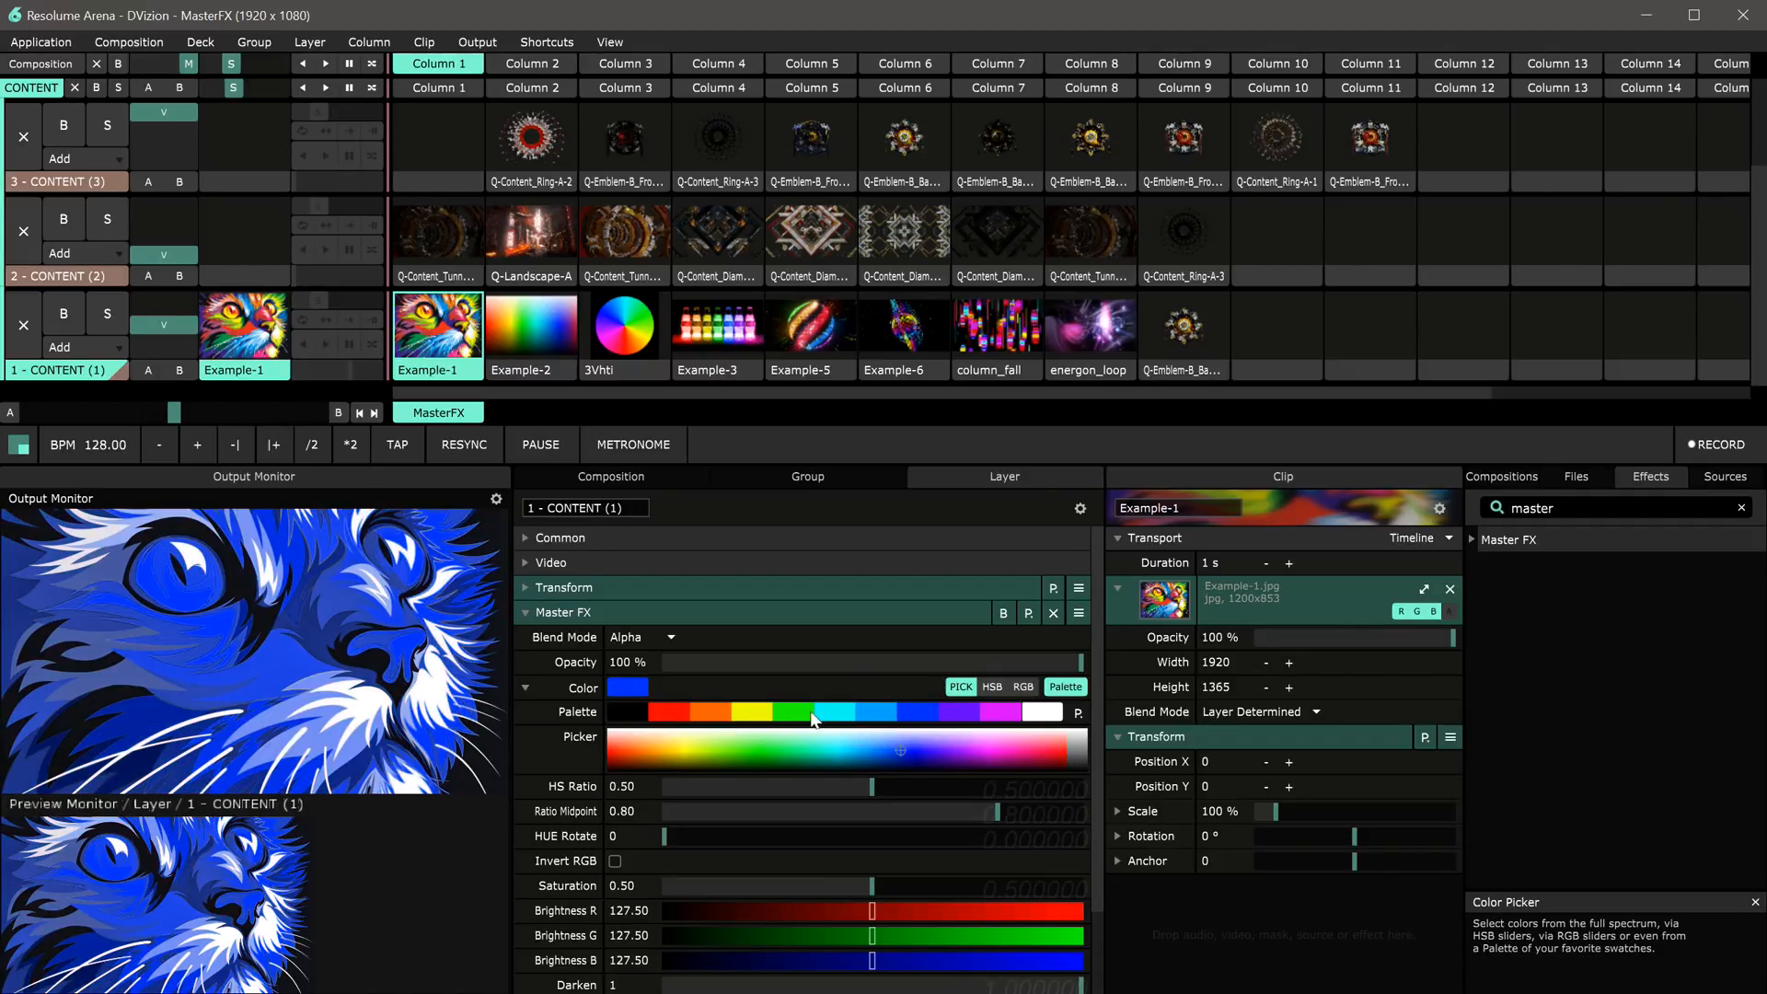
click(613, 715)
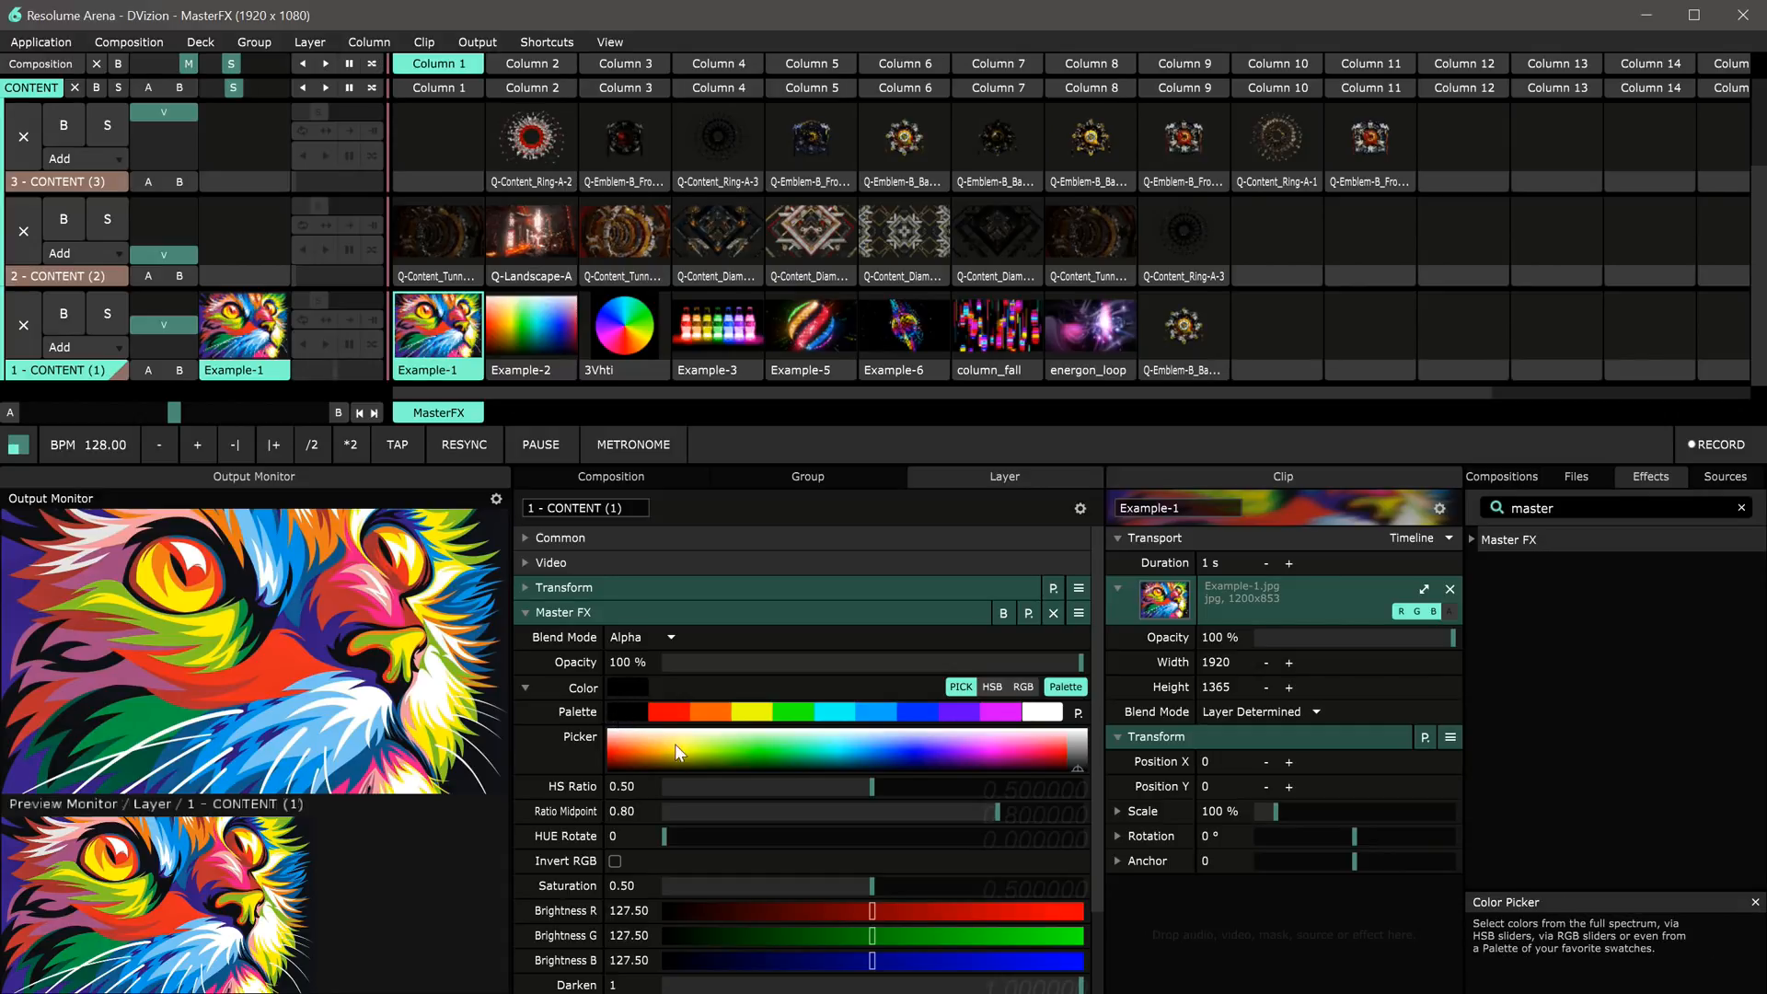
Step: Drag the HS Ratio slider to 0 and to its maximum, resetting it to 0.50 each time
drag(871, 784, 658, 789)
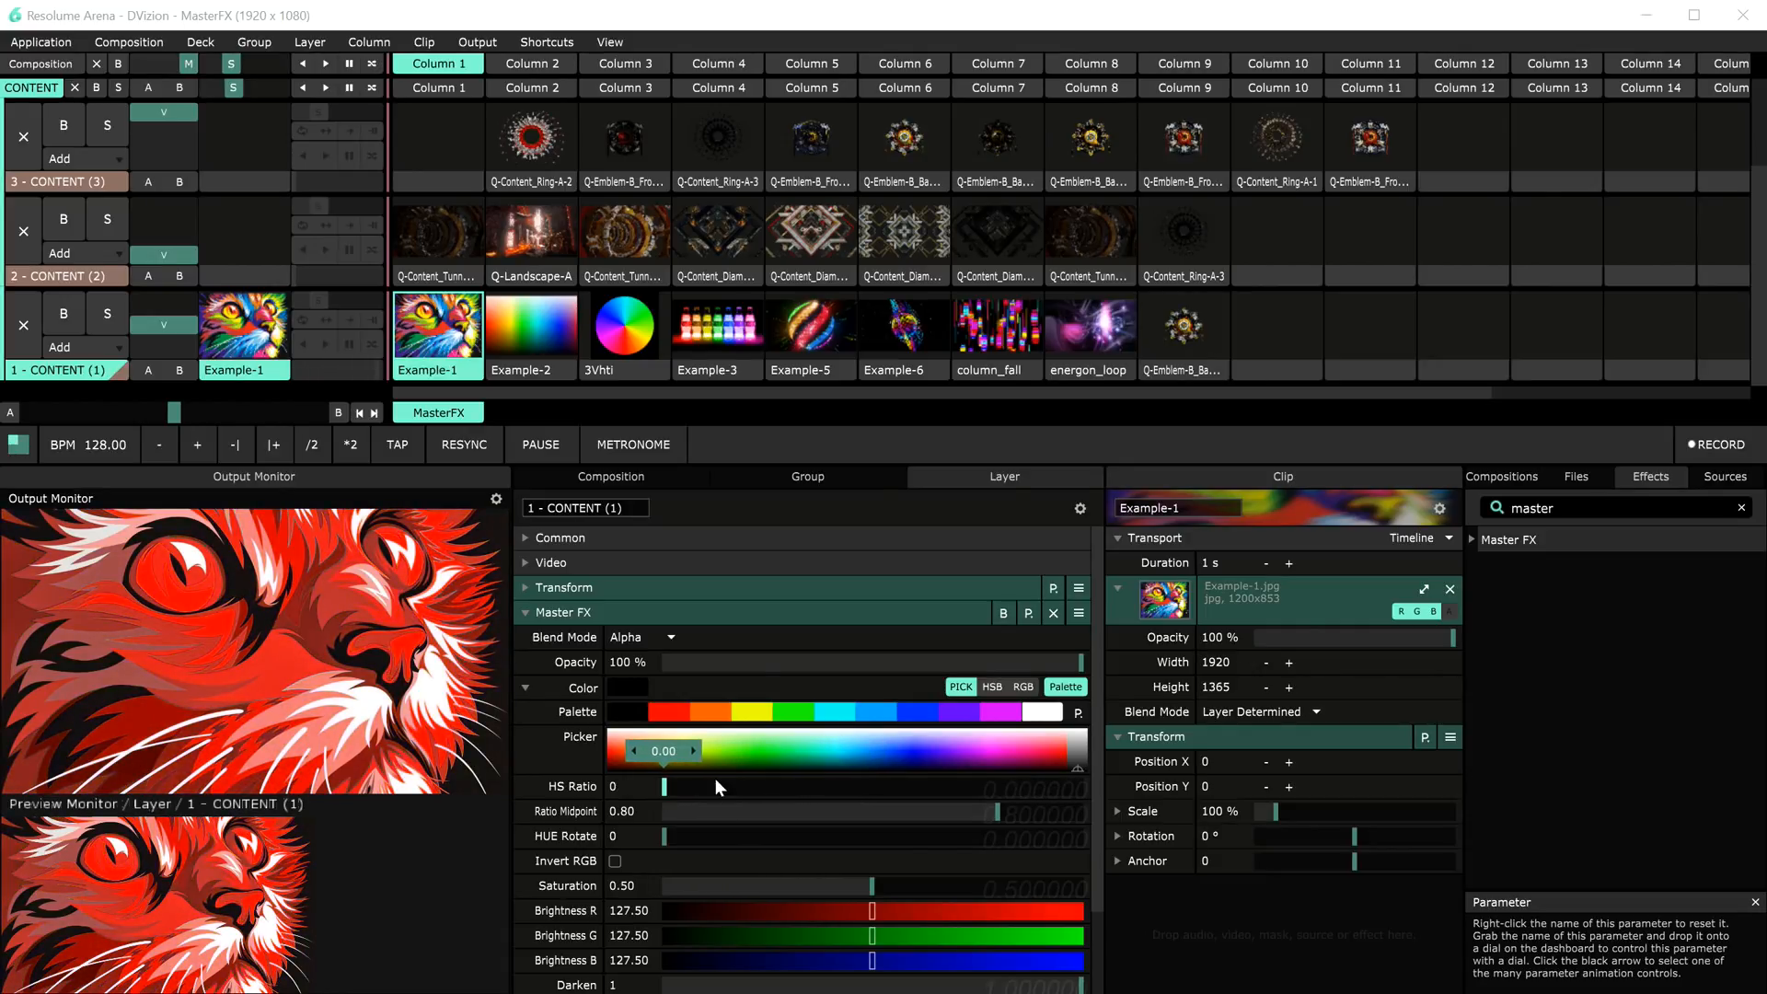
right_click(747, 789)
drag(860, 785, 1096, 786)
click(873, 783)
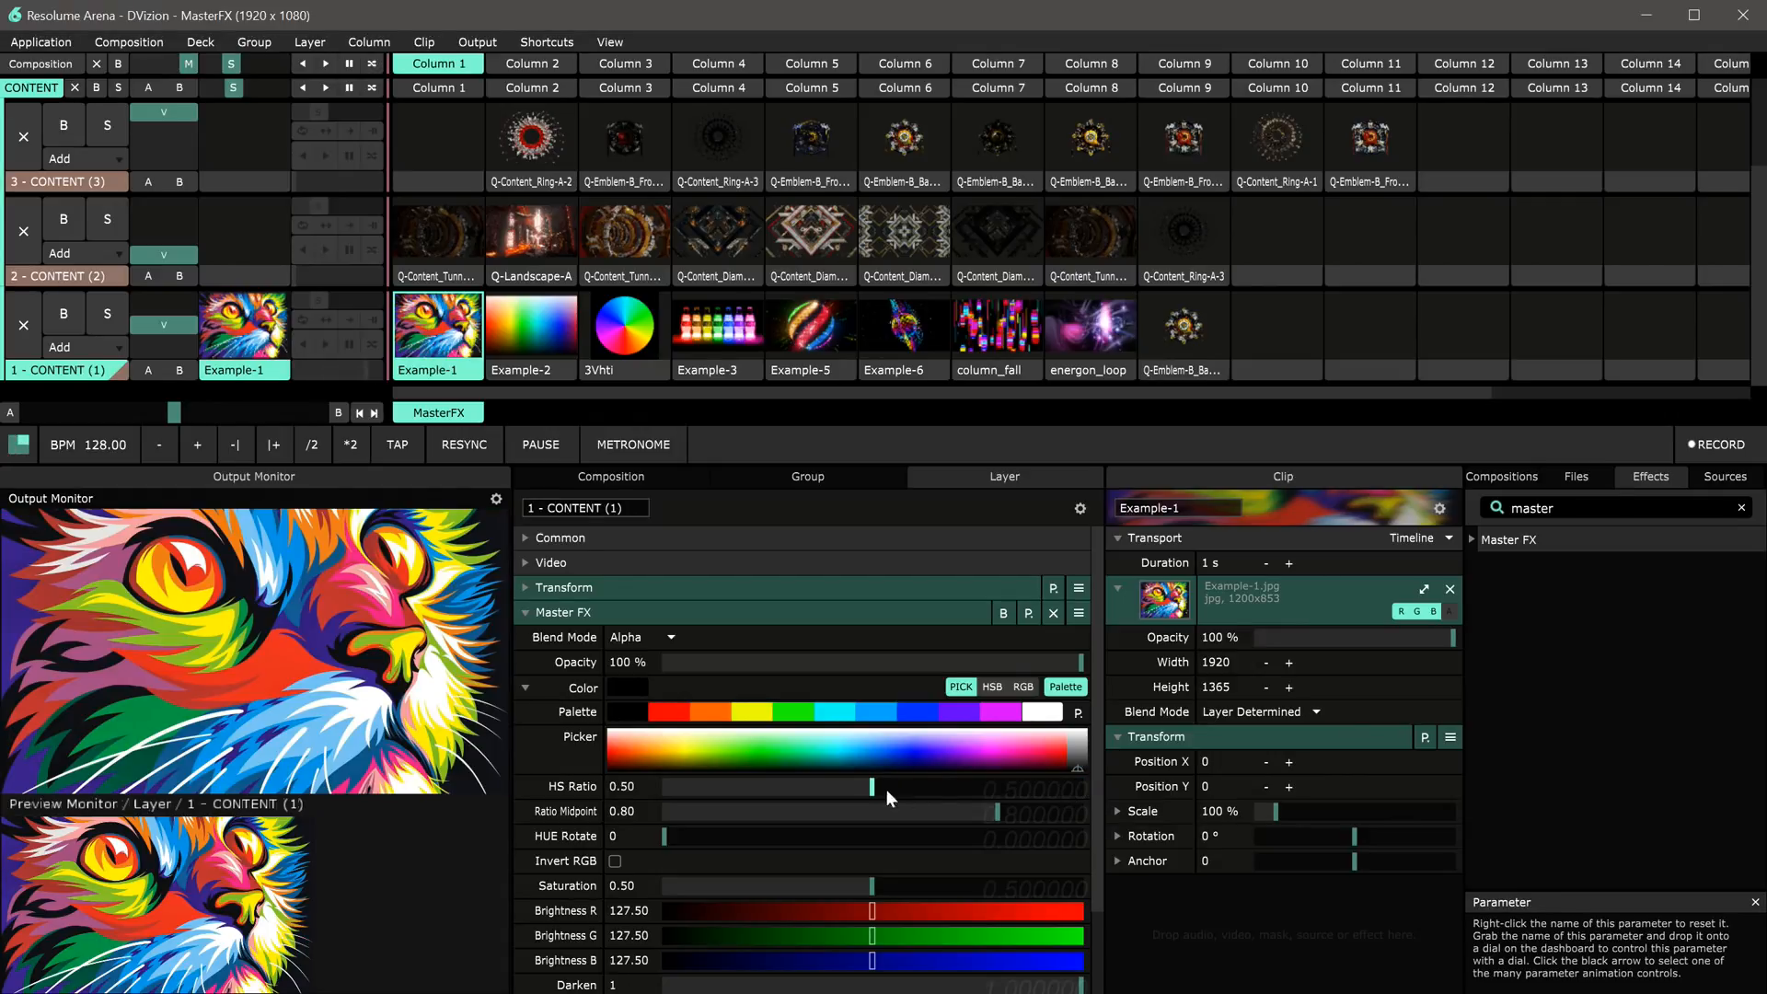
mouse_move(871, 789)
mouse_down()
mouse_move(661, 793)
mouse_move(1139, 797)
mouse_move(891, 794)
mouse_up()
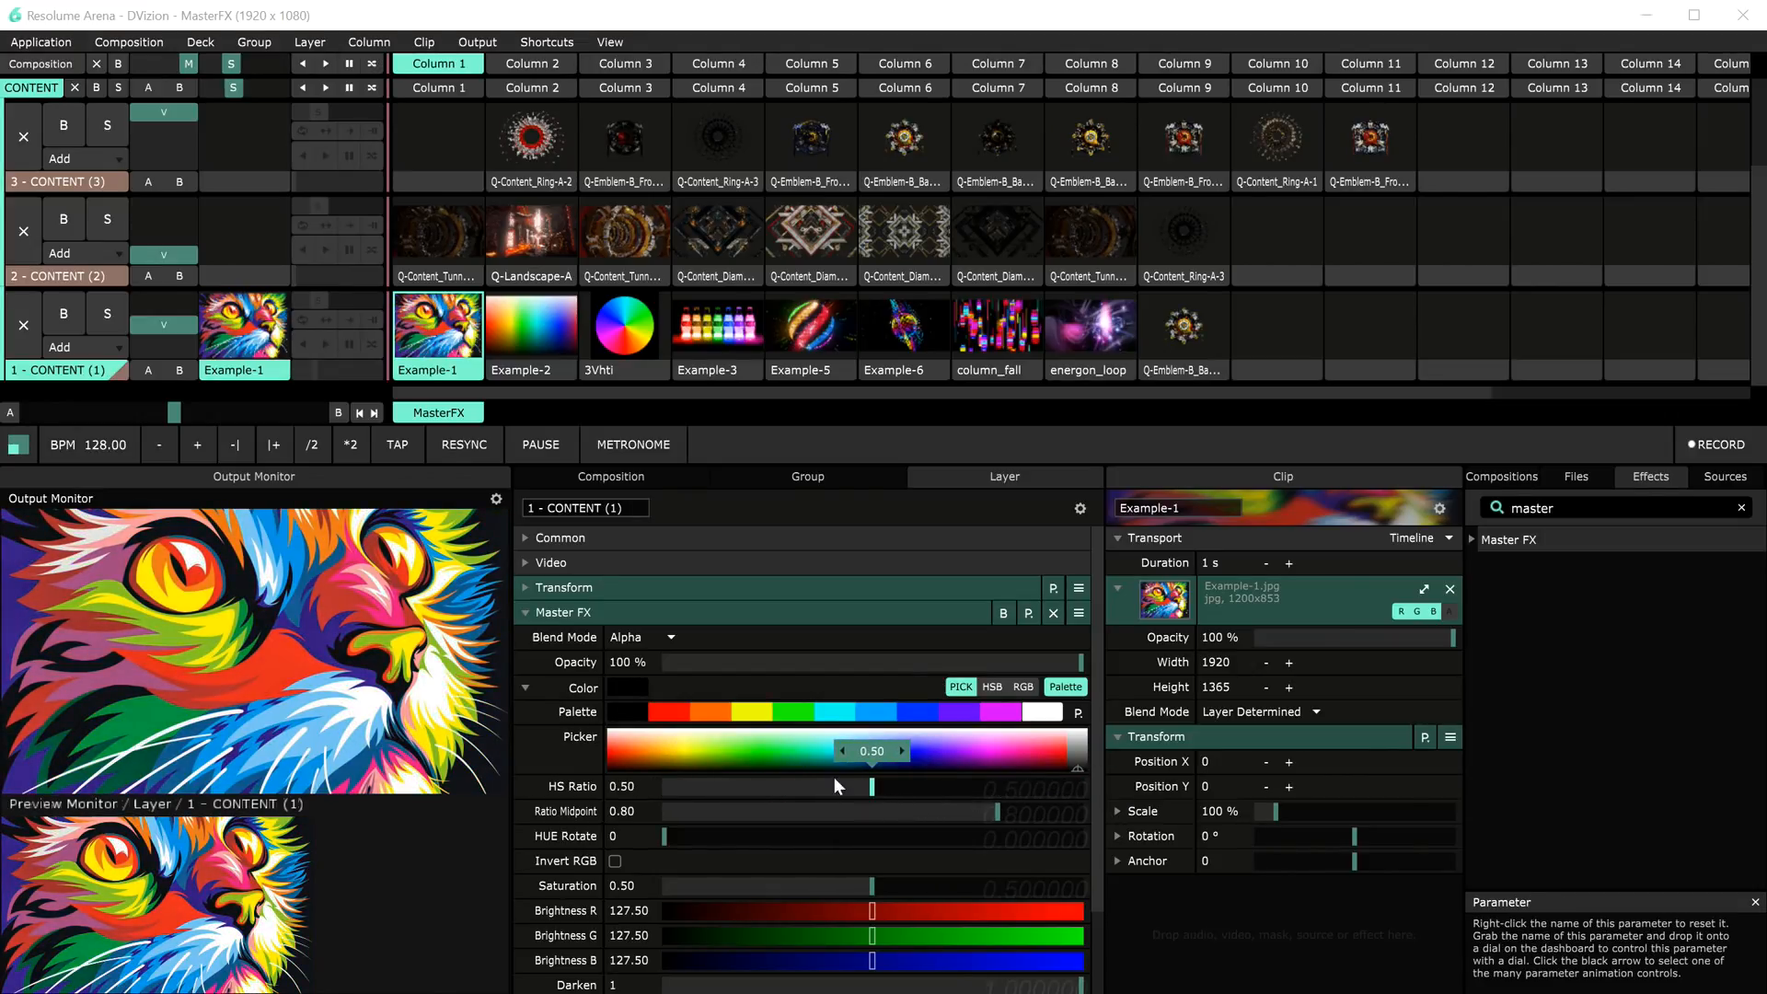
Step: Apply the blue swatch, lower HS Ratio and reset it, then return to the black swatch
click(915, 710)
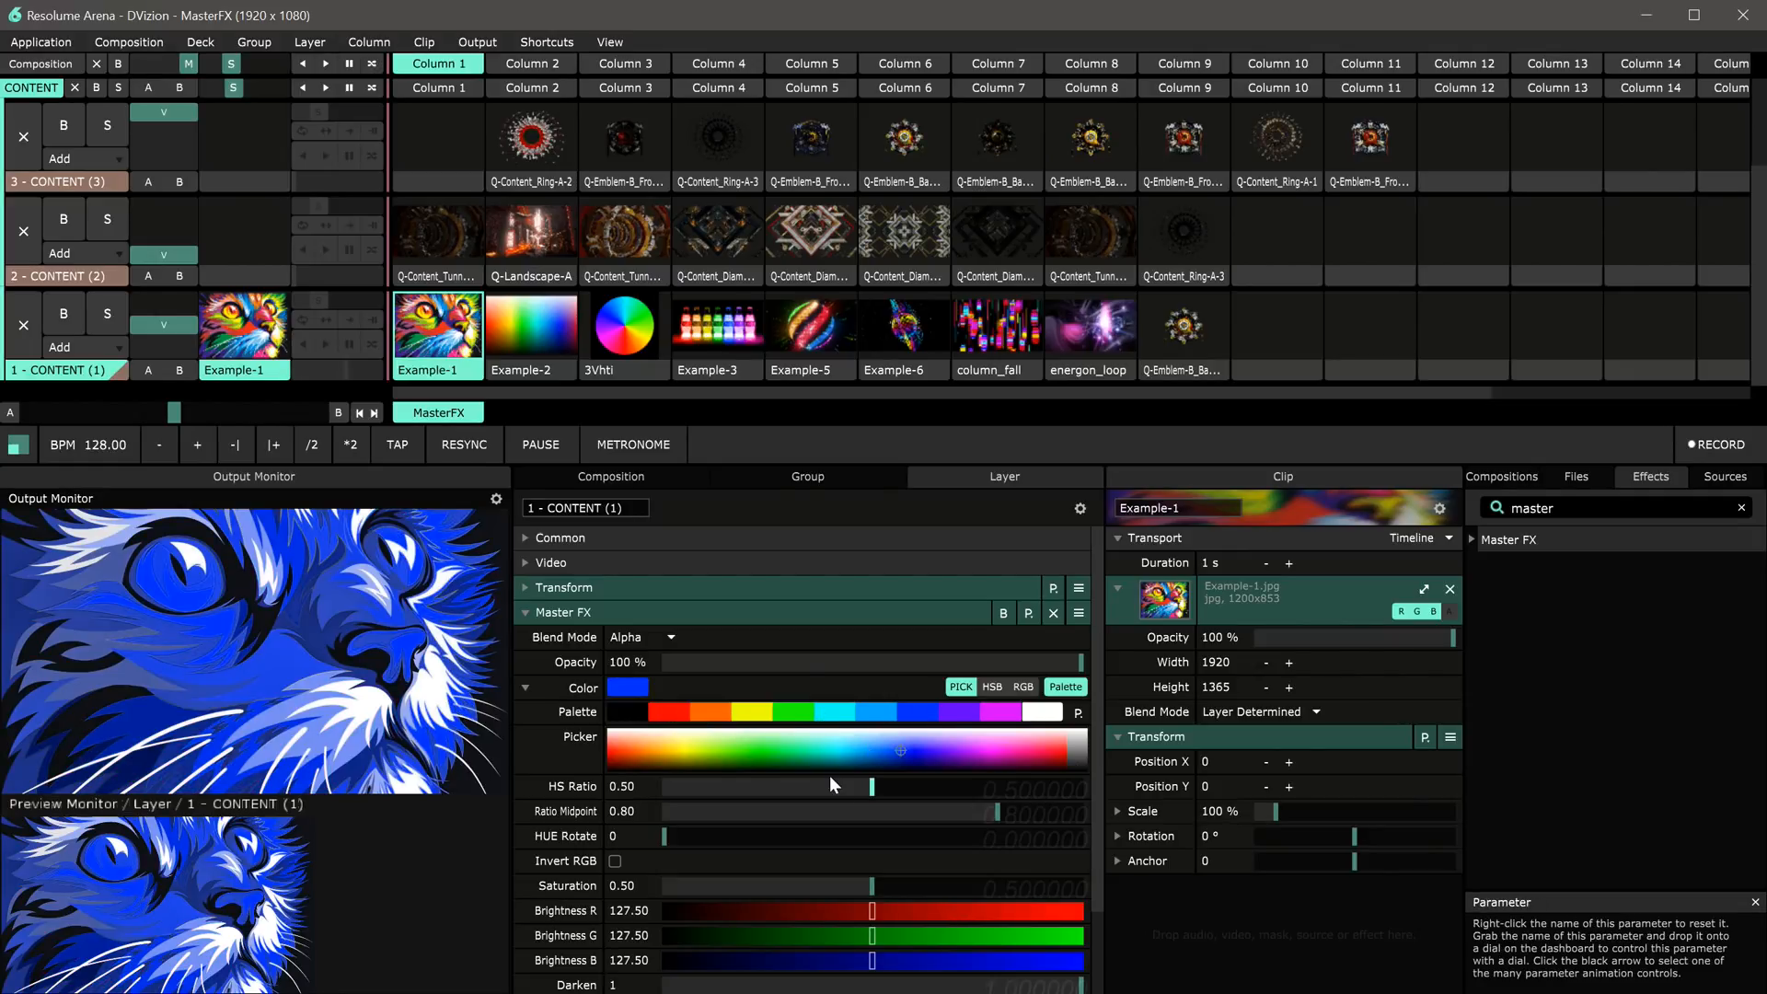
mouse_move(871, 788)
mouse_down()
mouse_move(663, 789)
mouse_move(1104, 792)
mouse_move(839, 787)
mouse_move(871, 788)
mouse_up()
drag(874, 786, 793, 787)
right_click(792, 787)
click(626, 711)
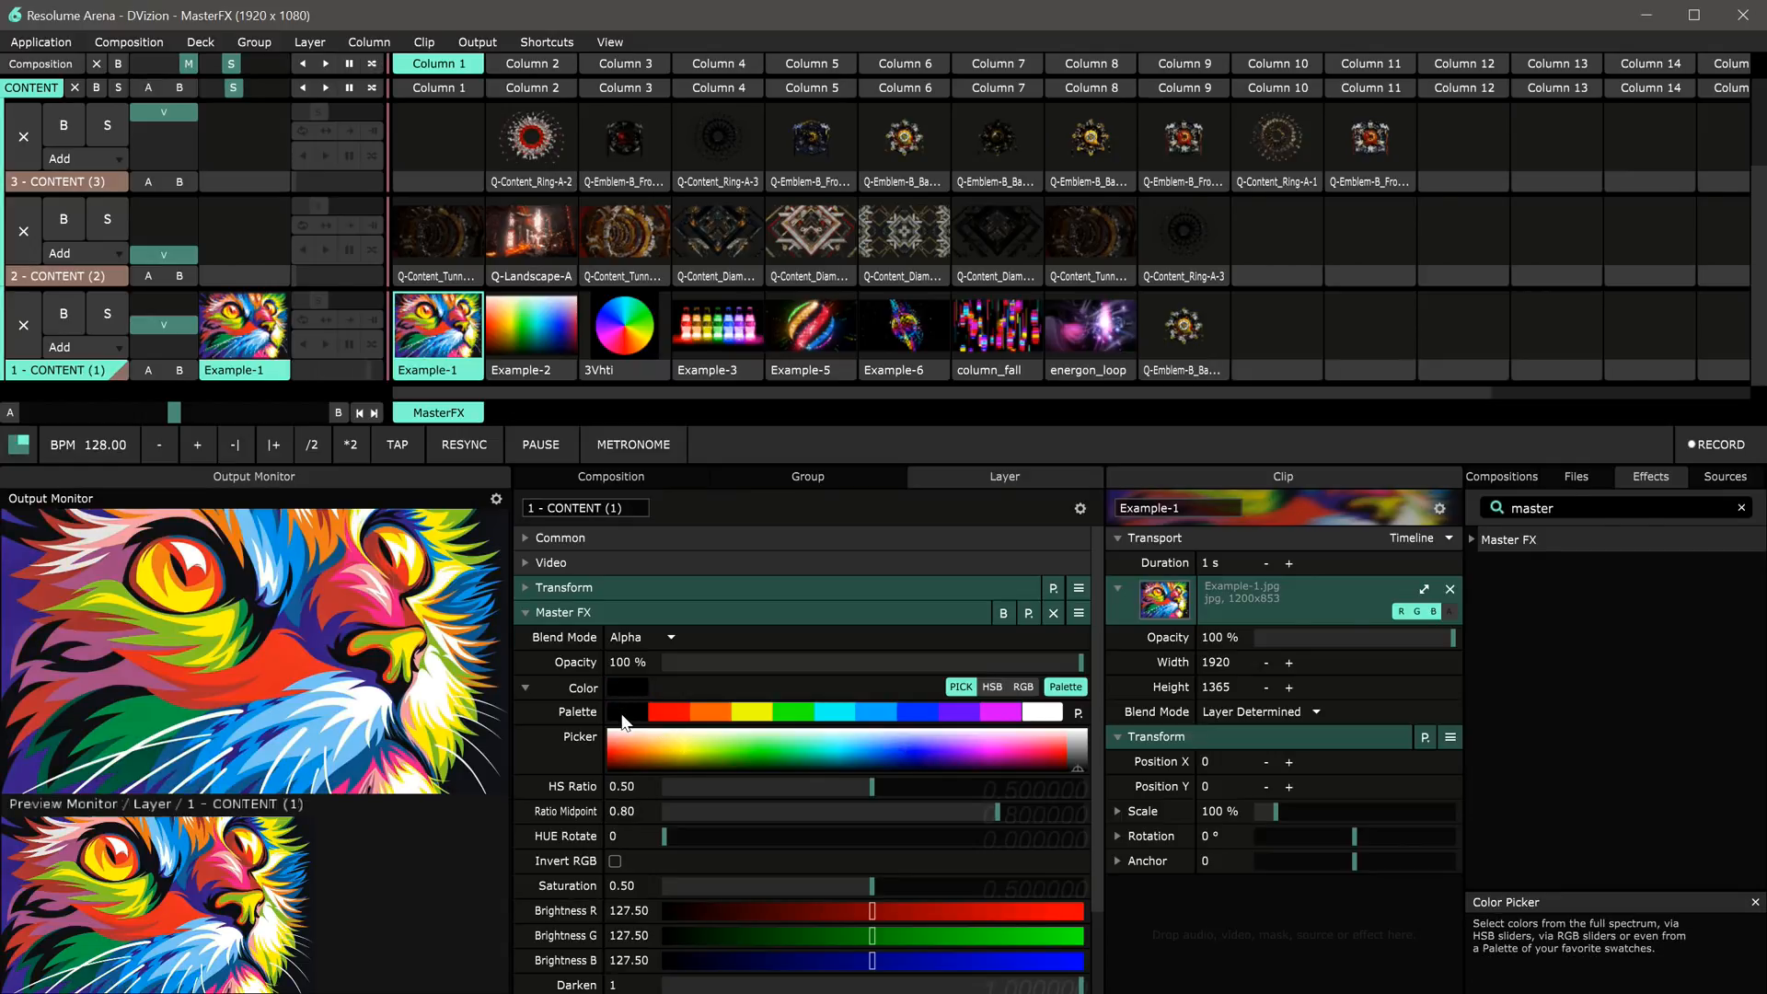
Step: Drag HS Ratio down to 0 and reset it to 0.50
drag(872, 787, 660, 771)
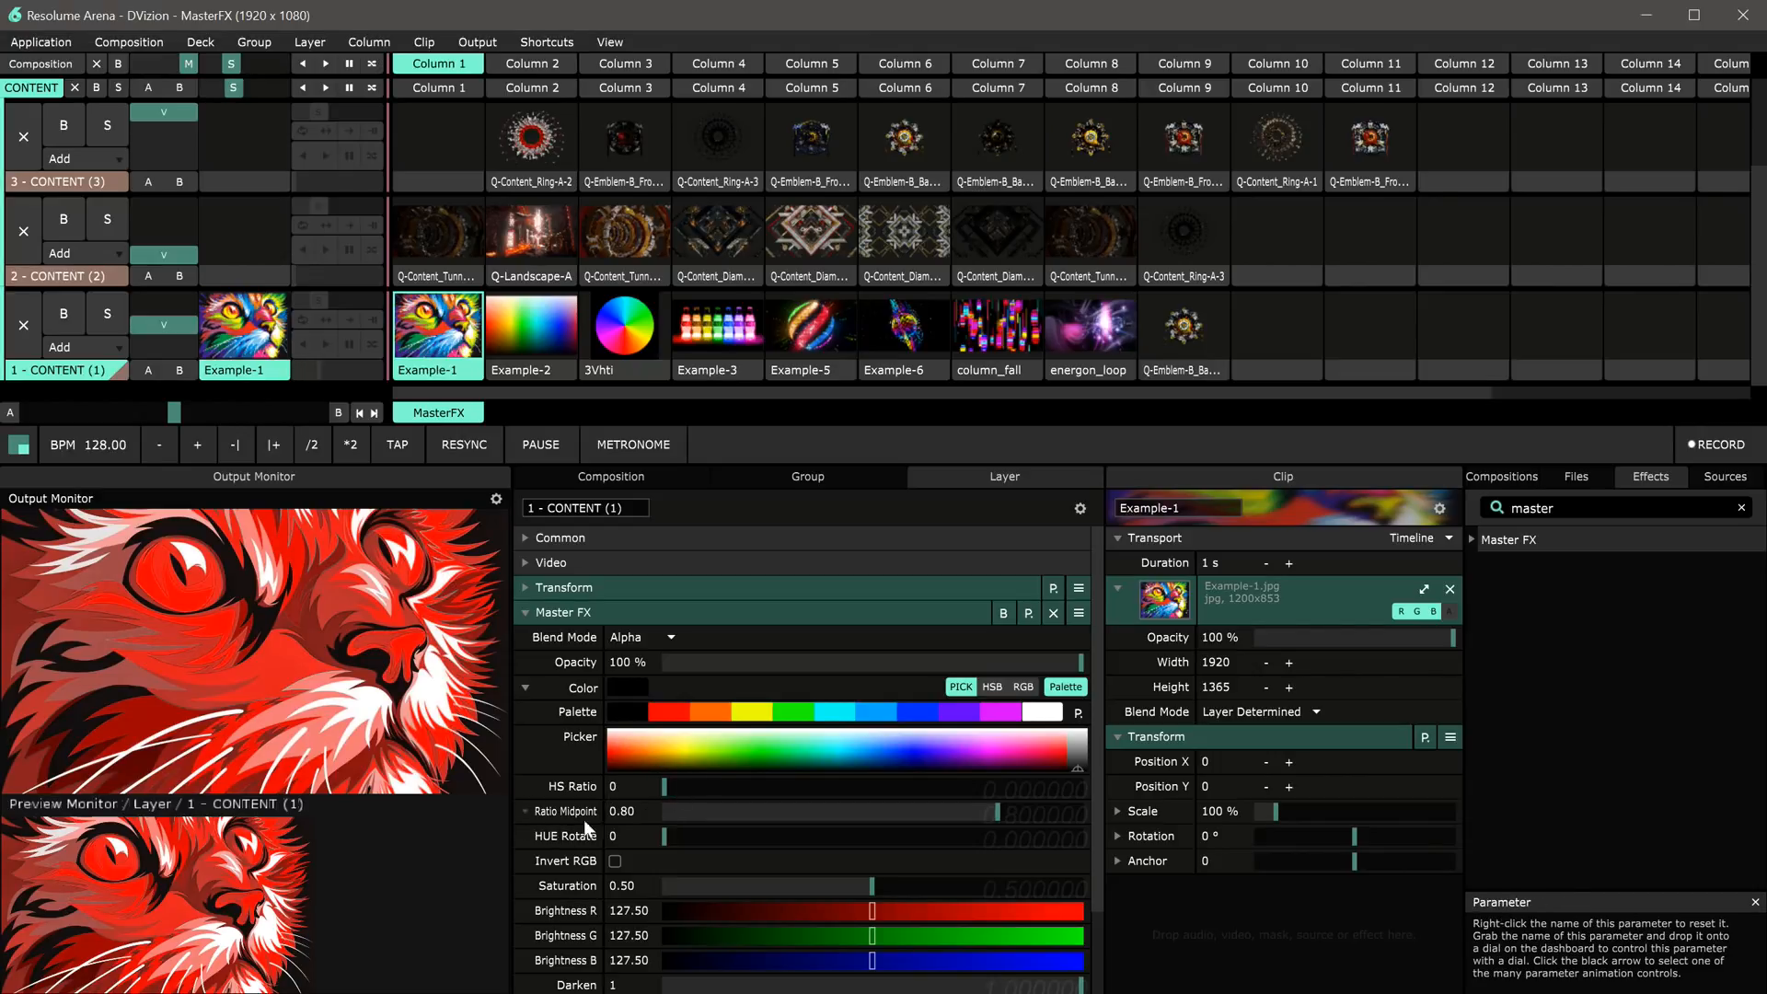
drag(664, 837, 556, 837)
right_click(664, 786)
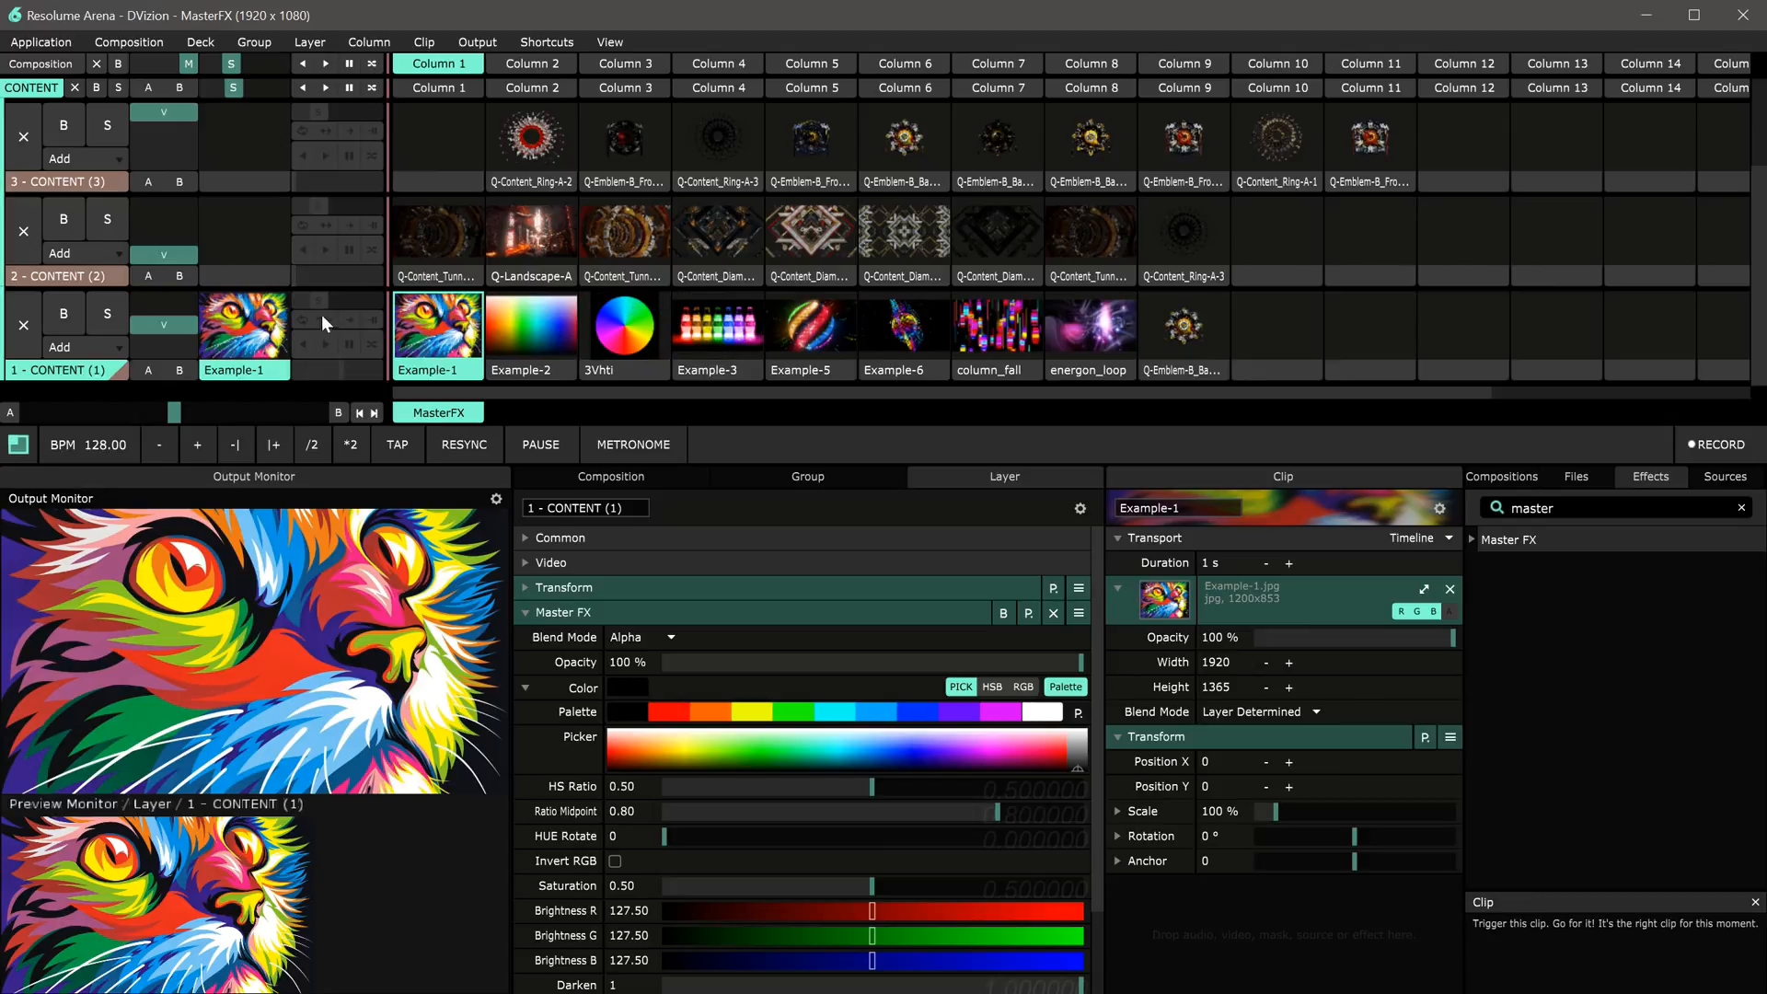
Step: Launch the 3Vhti clip and set HS Ratio to 0.28 and Ratio Midpoint to 0.50
click(624, 326)
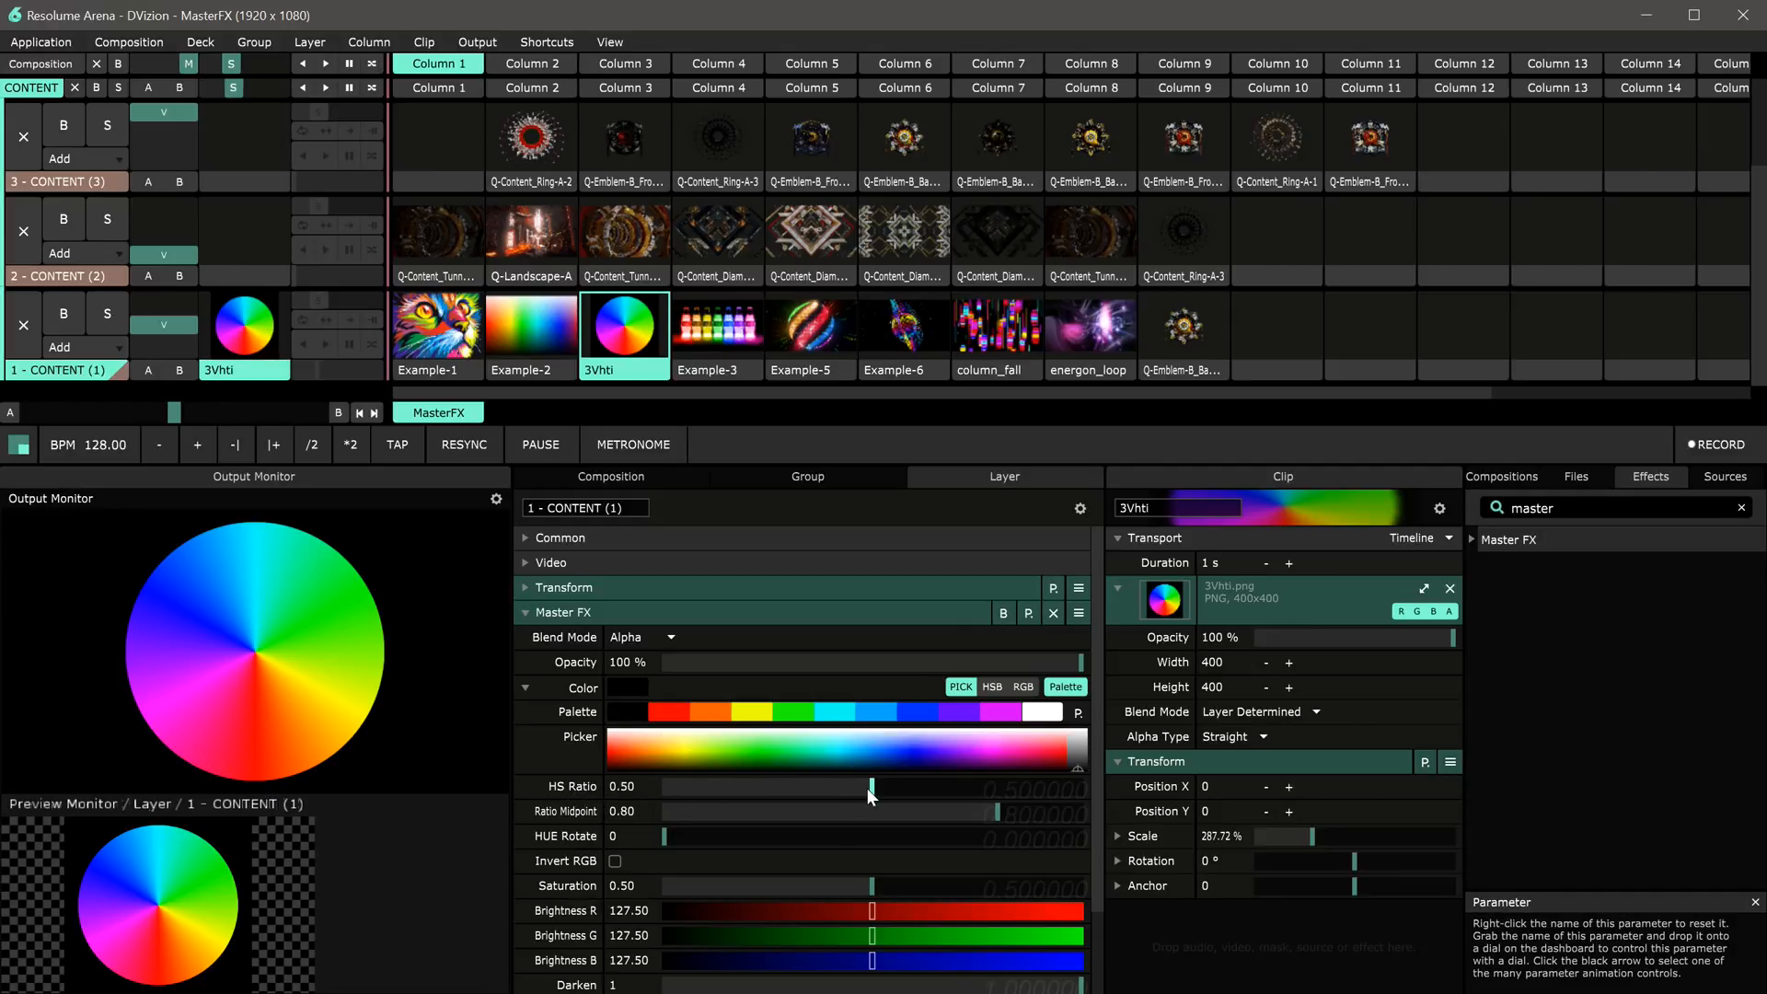
drag(871, 786, 705, 786)
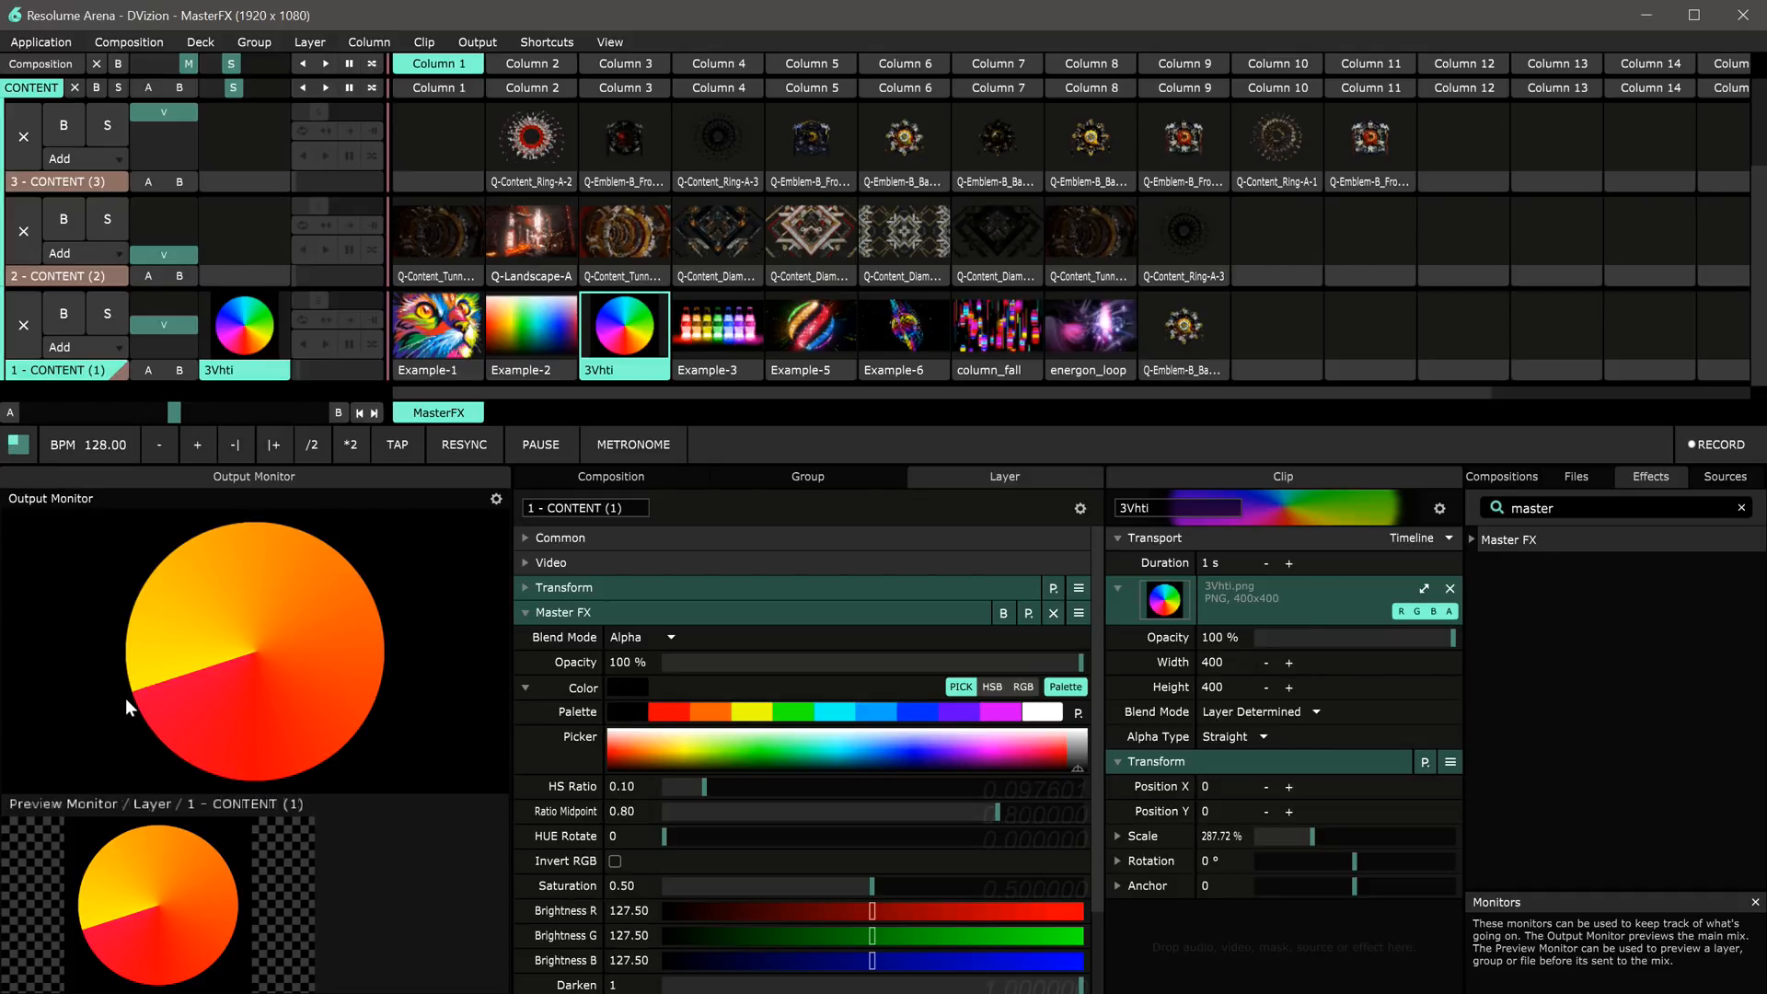
mouse_move(708, 786)
mouse_down()
mouse_move(673, 784)
mouse_move(746, 787)
mouse_move(727, 787)
mouse_up()
drag(999, 817, 874, 817)
drag(727, 788, 784, 769)
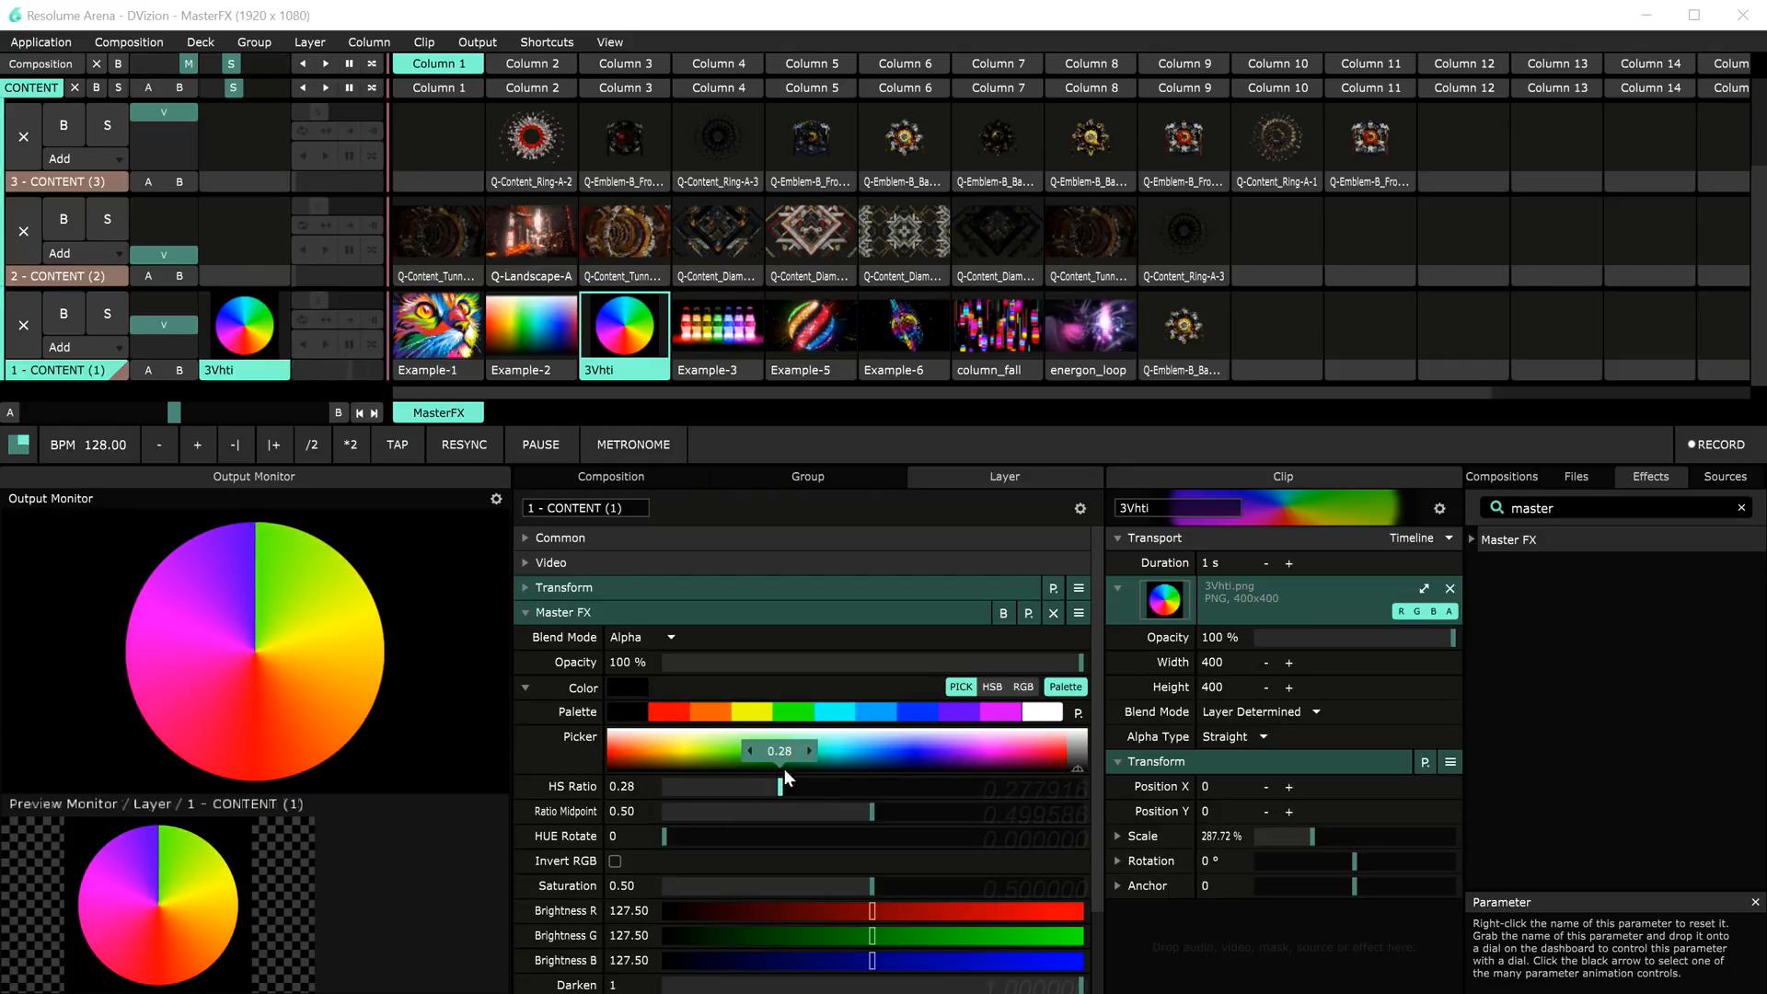
Step: Launch the column_fall clip and reset HS Ratio and Ratio Midpoint to their defaults
click(964, 329)
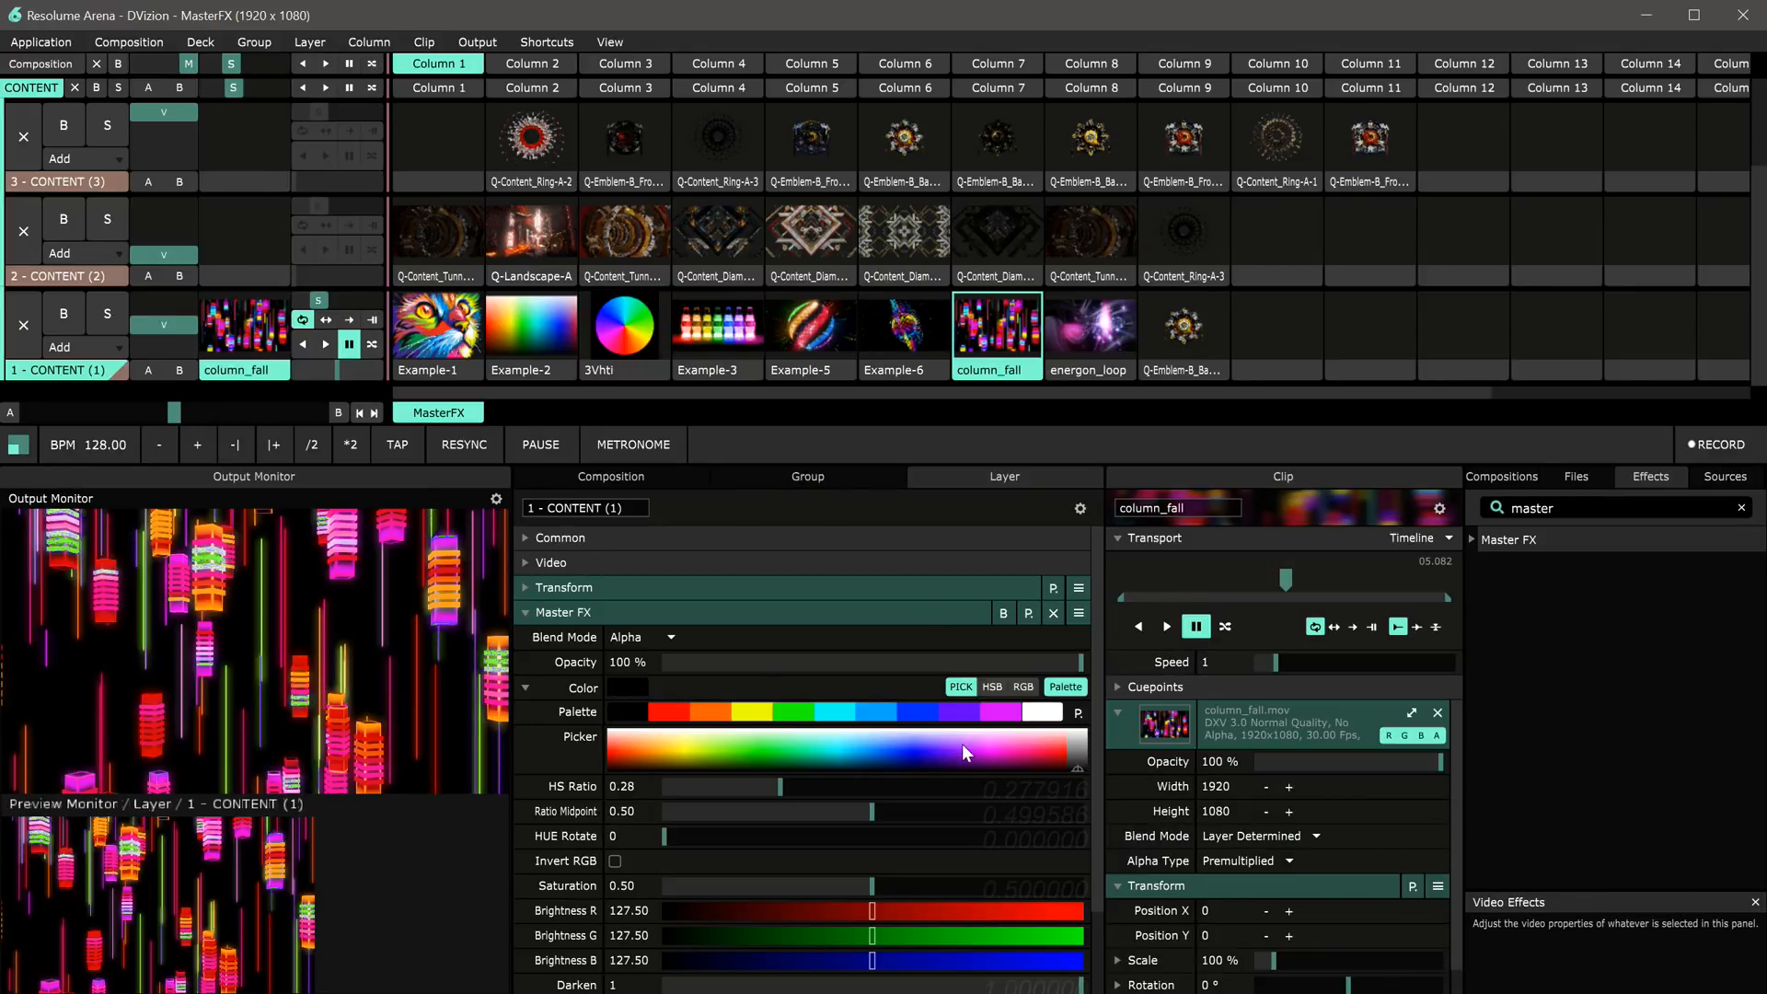
right_click(836, 795)
right_click(781, 804)
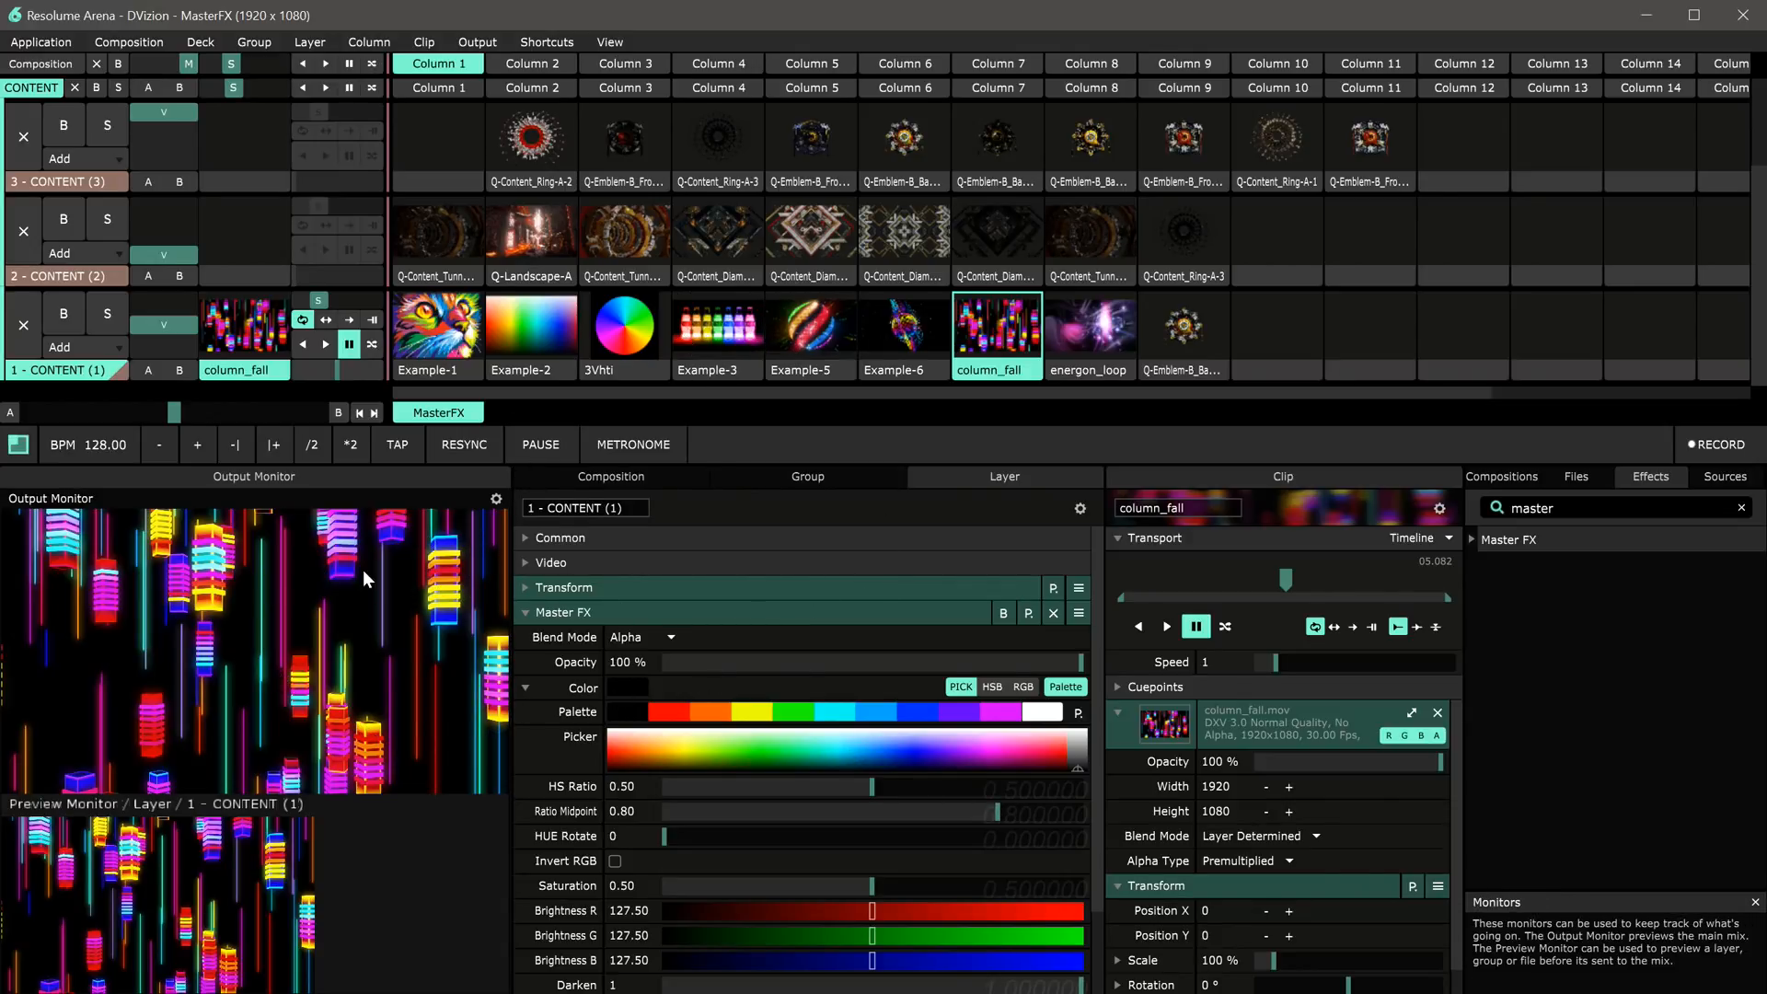
Step: Relaunch the 3Vhti clip and set HS Ratio to 0.50
click(629, 331)
mouse_move(856, 786)
mouse_down()
mouse_move(790, 784)
mouse_move(871, 785)
mouse_up()
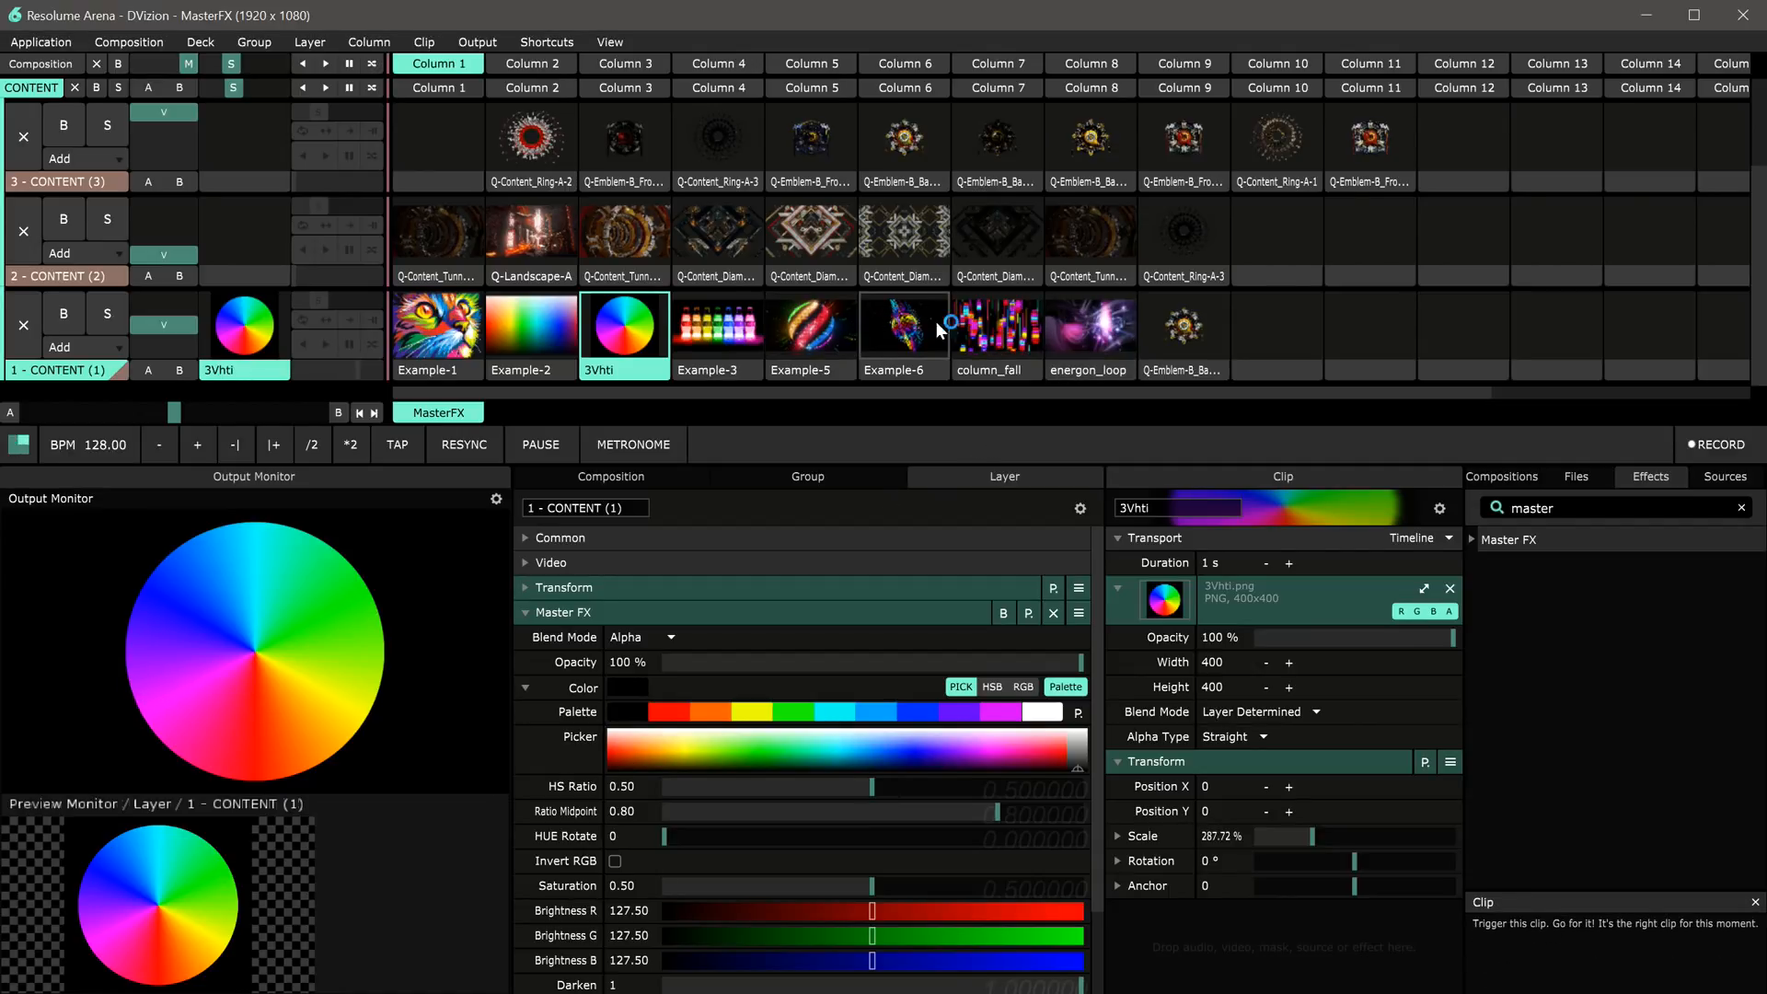
Step: Launch column_fall, lower HS Ratio to 0.37, and reset it
click(995, 327)
mouse_move(860, 787)
mouse_down()
mouse_move(771, 797)
mouse_move(838, 793)
mouse_up()
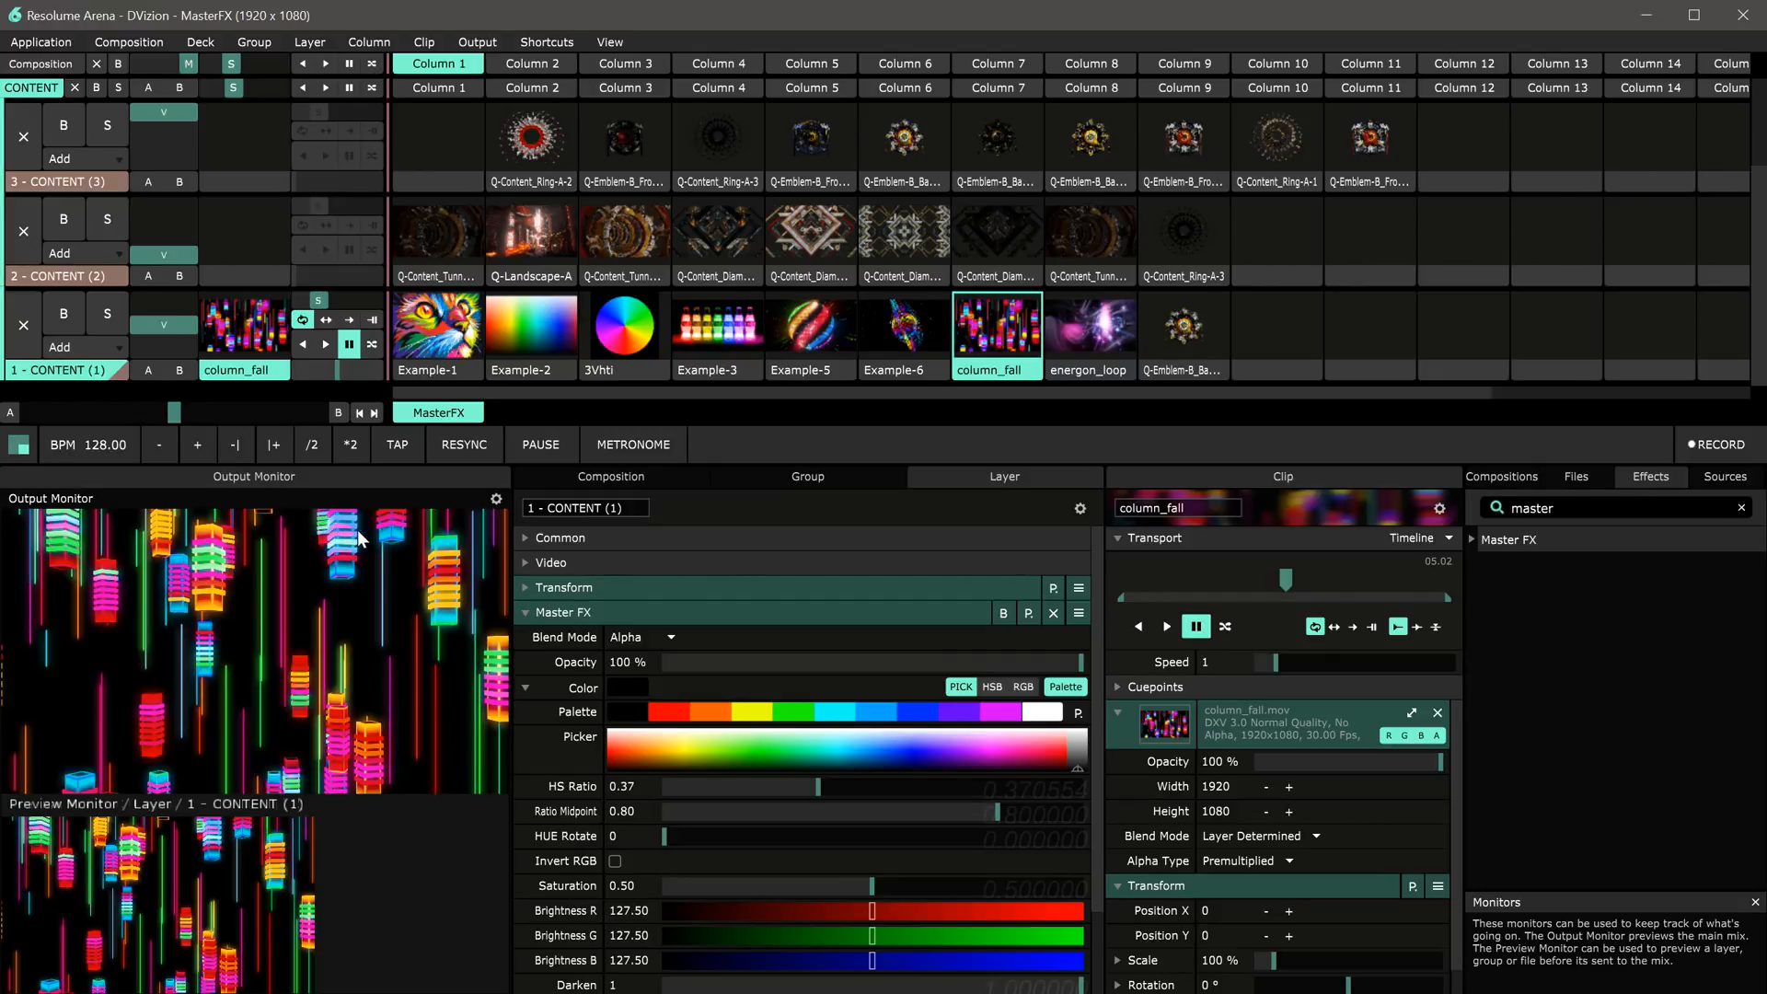
right_click(818, 789)
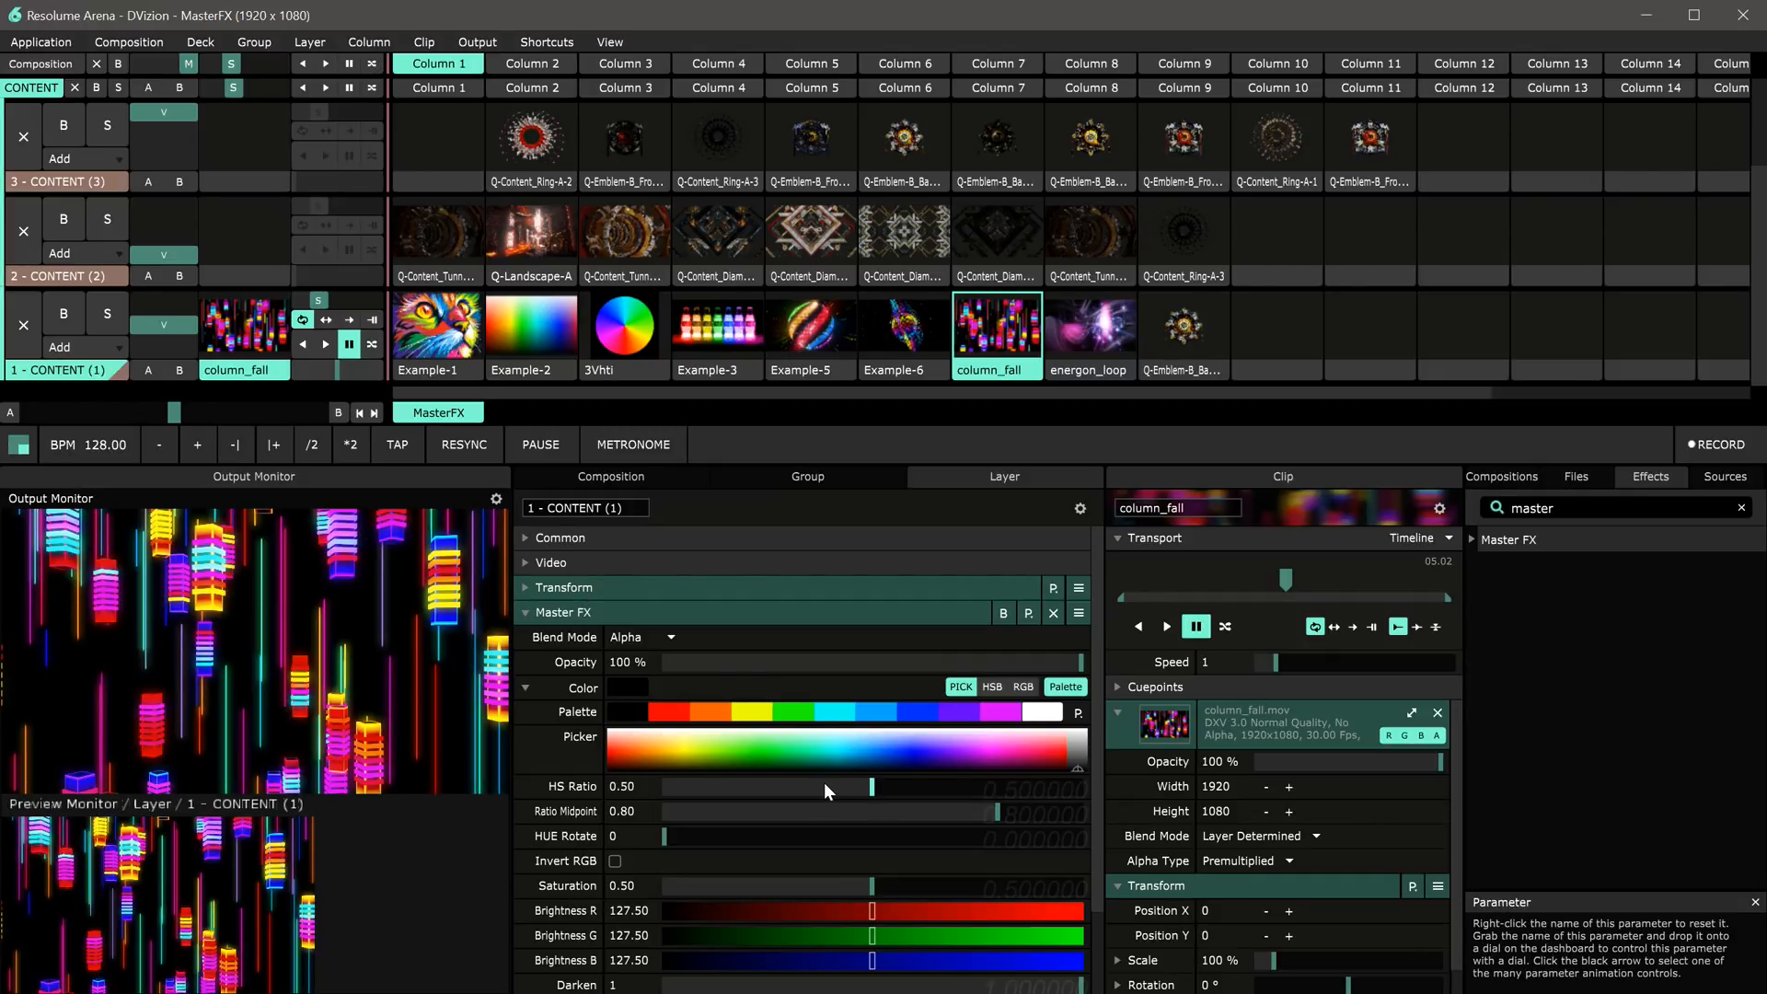
Step: Launch Example-2 and set Ratio Midpoint to 0.53 with HS Ratio at 0.50
click(550, 333)
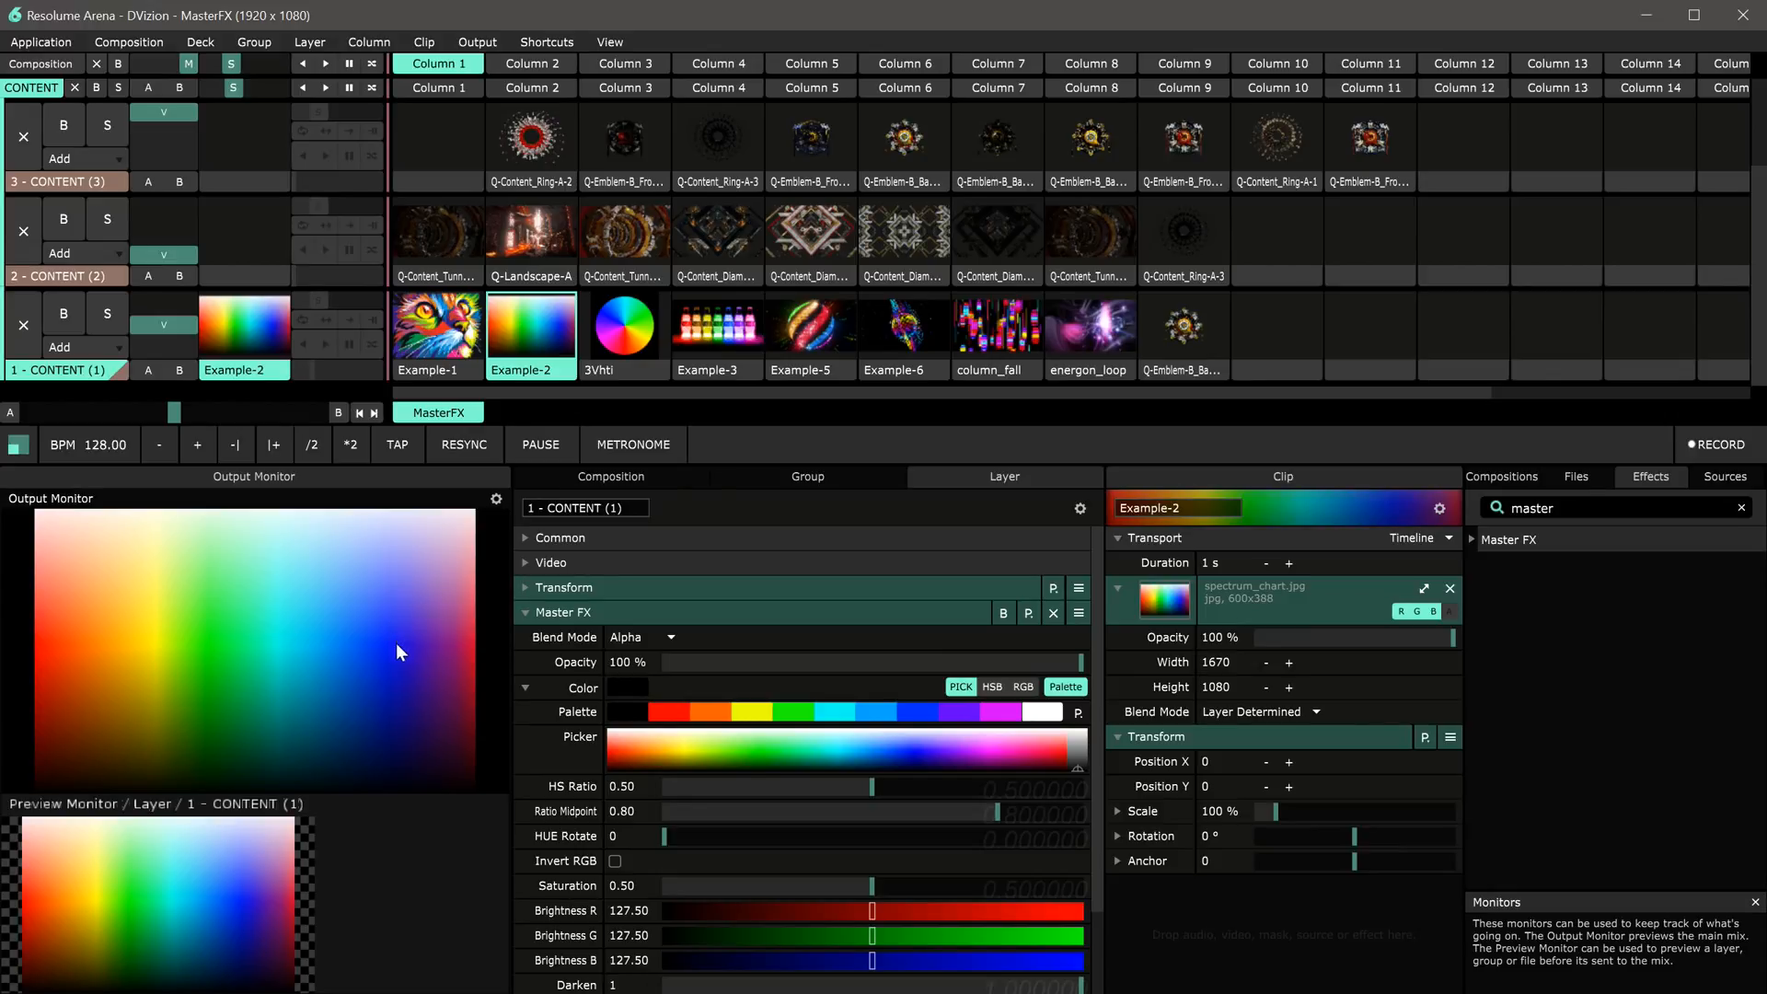
drag(863, 788, 849, 786)
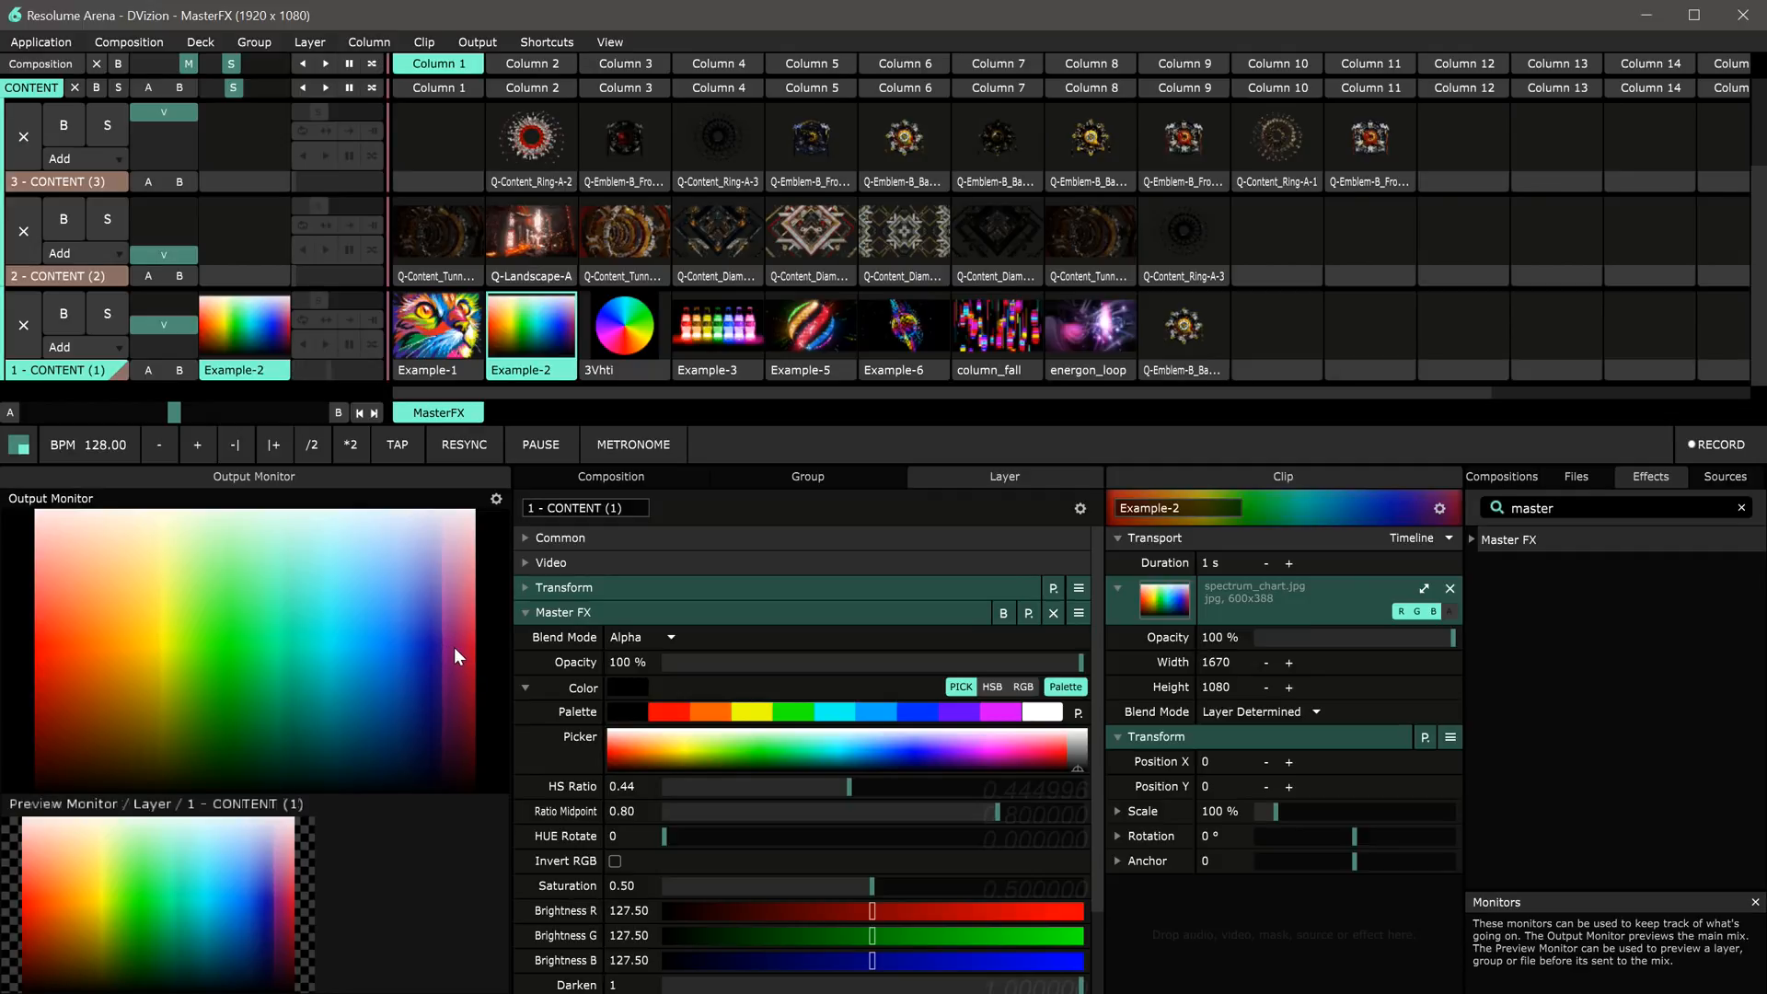
click(830, 785)
click(981, 812)
drag(981, 814, 850, 797)
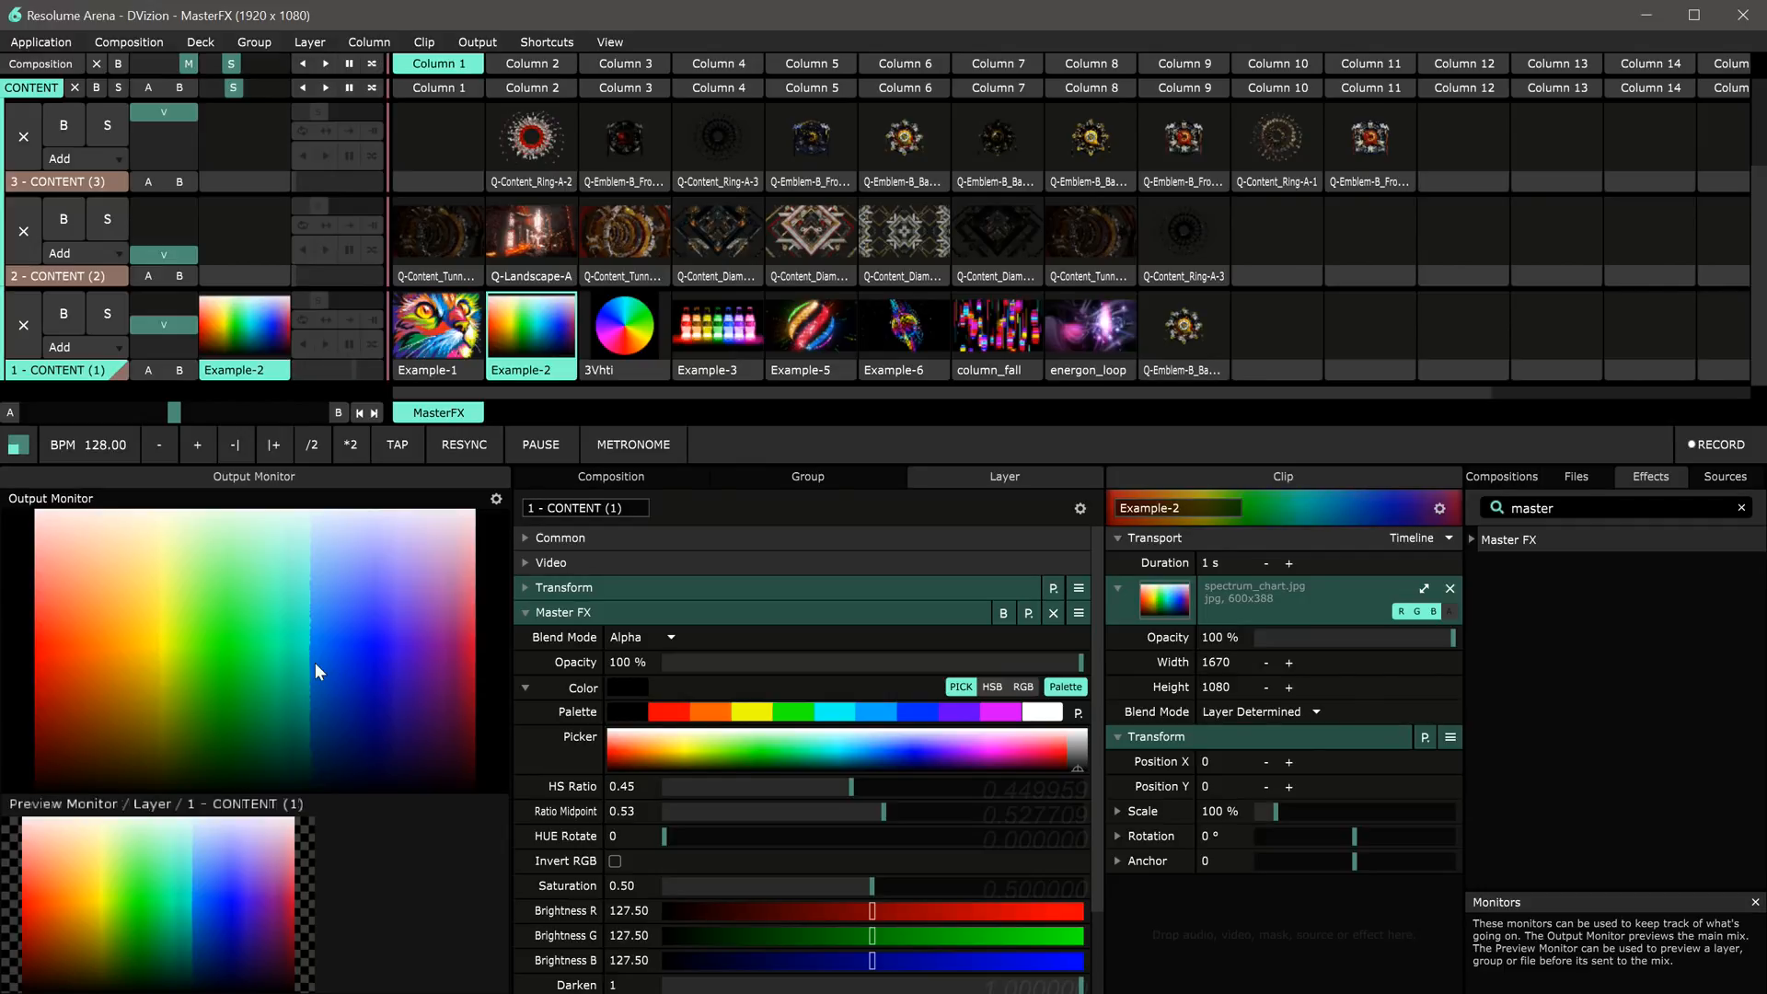
drag(840, 793, 881, 787)
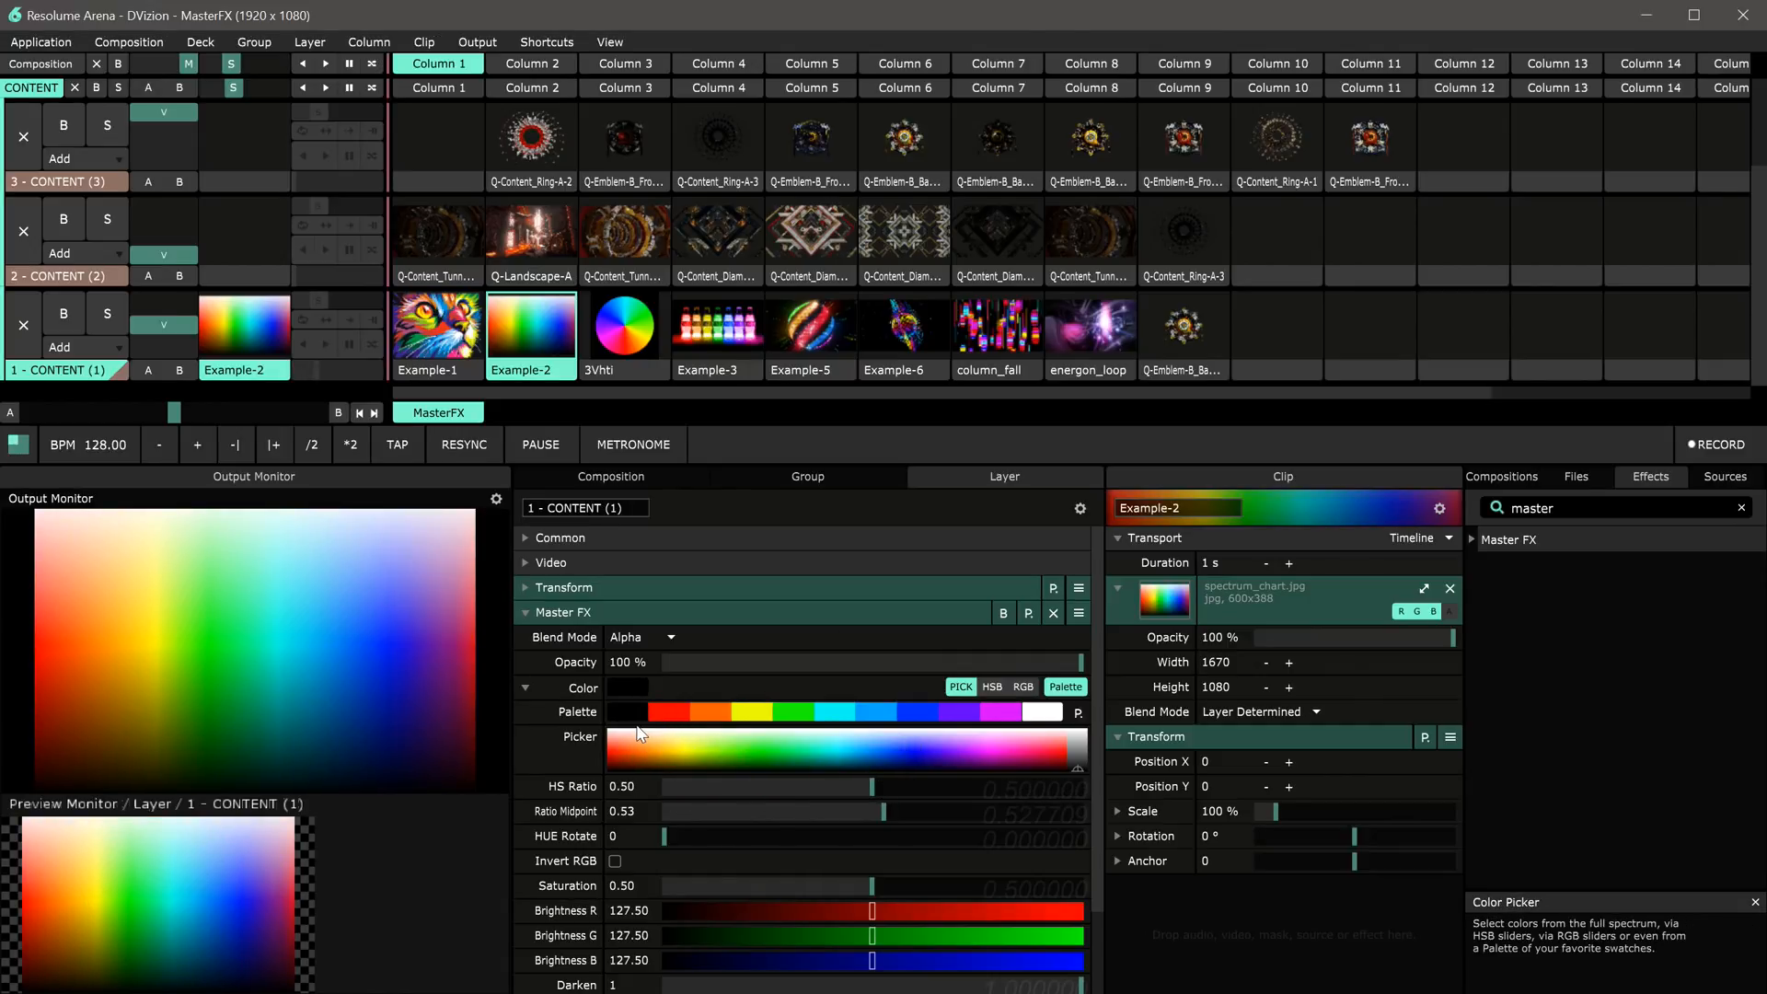
Step: Apply the blue palette swatch, launch Example-5, and switch the Master FX colour to the green swatch
click(910, 710)
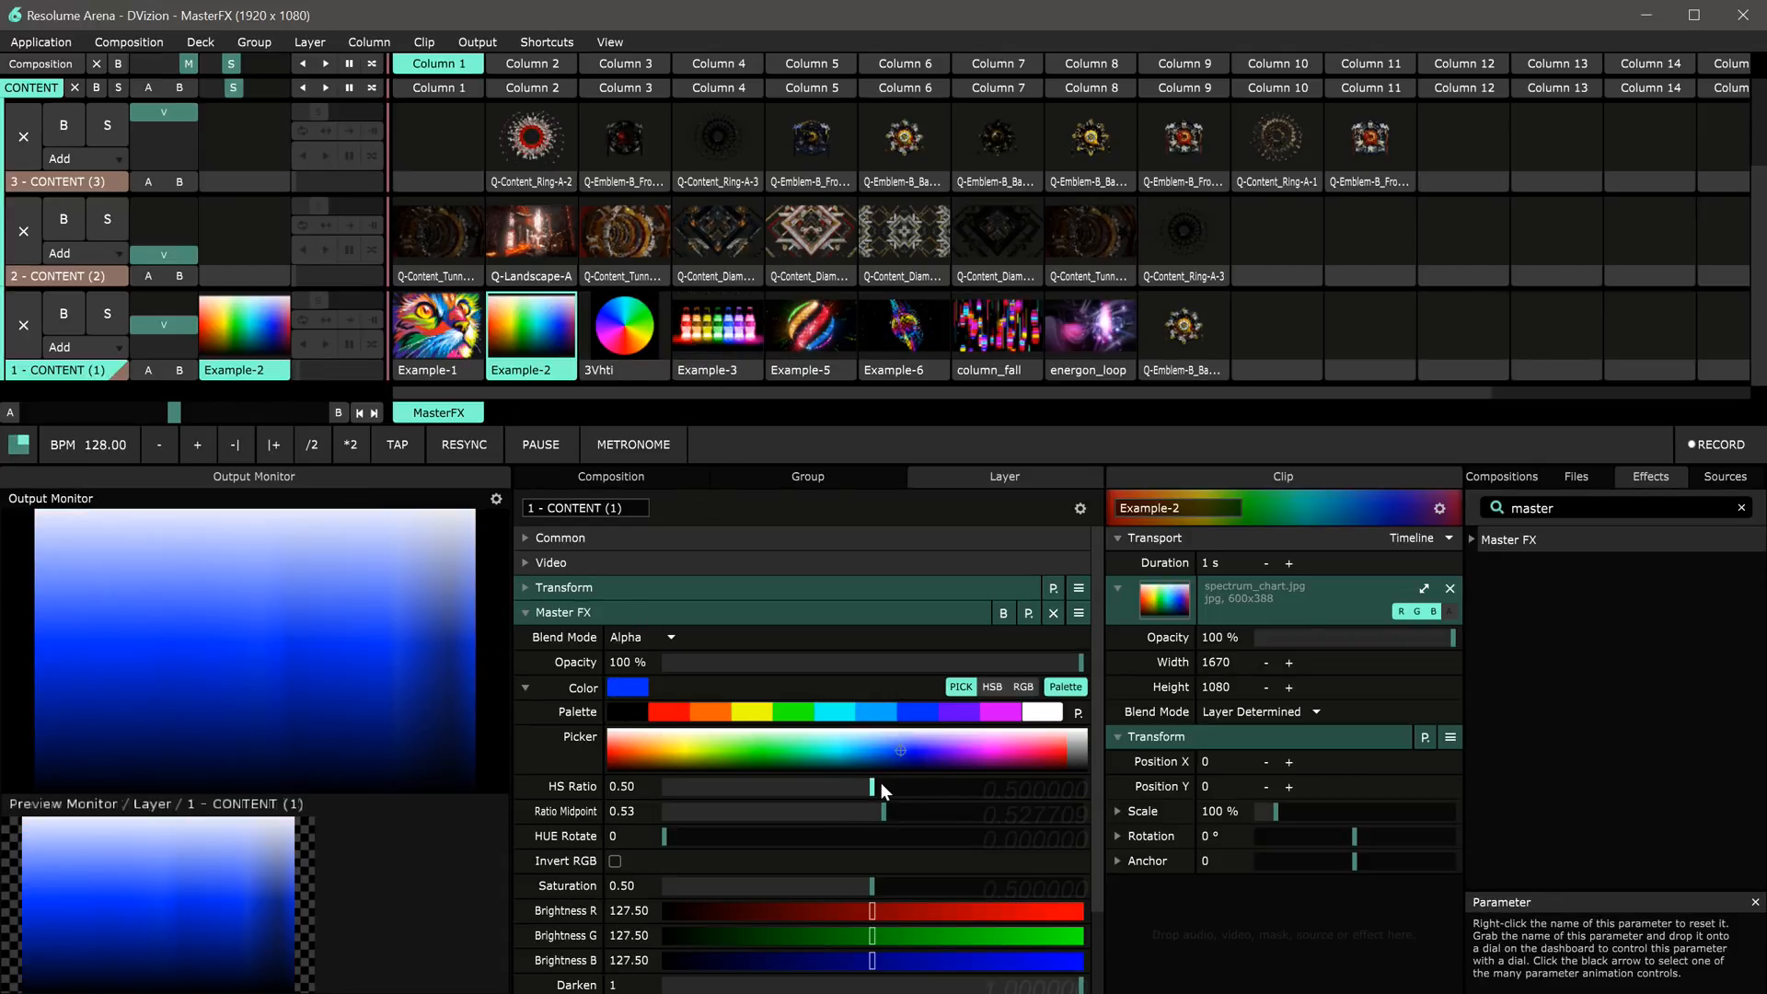
click(798, 337)
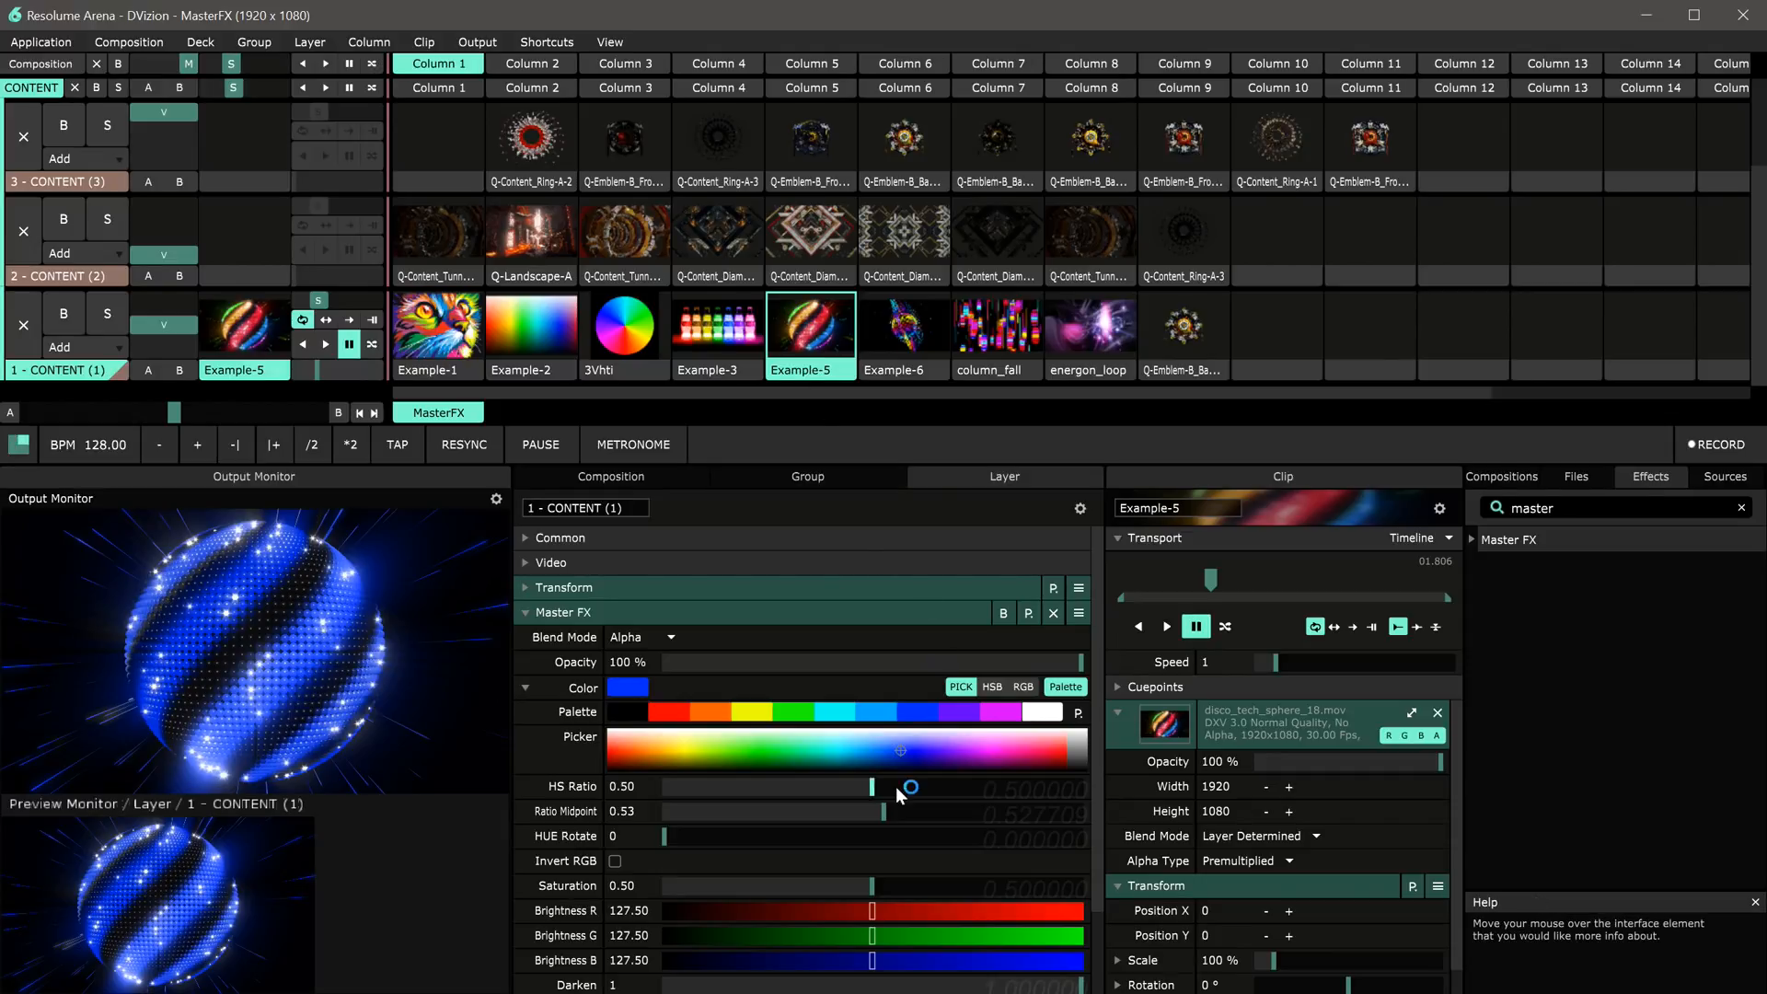
click(781, 716)
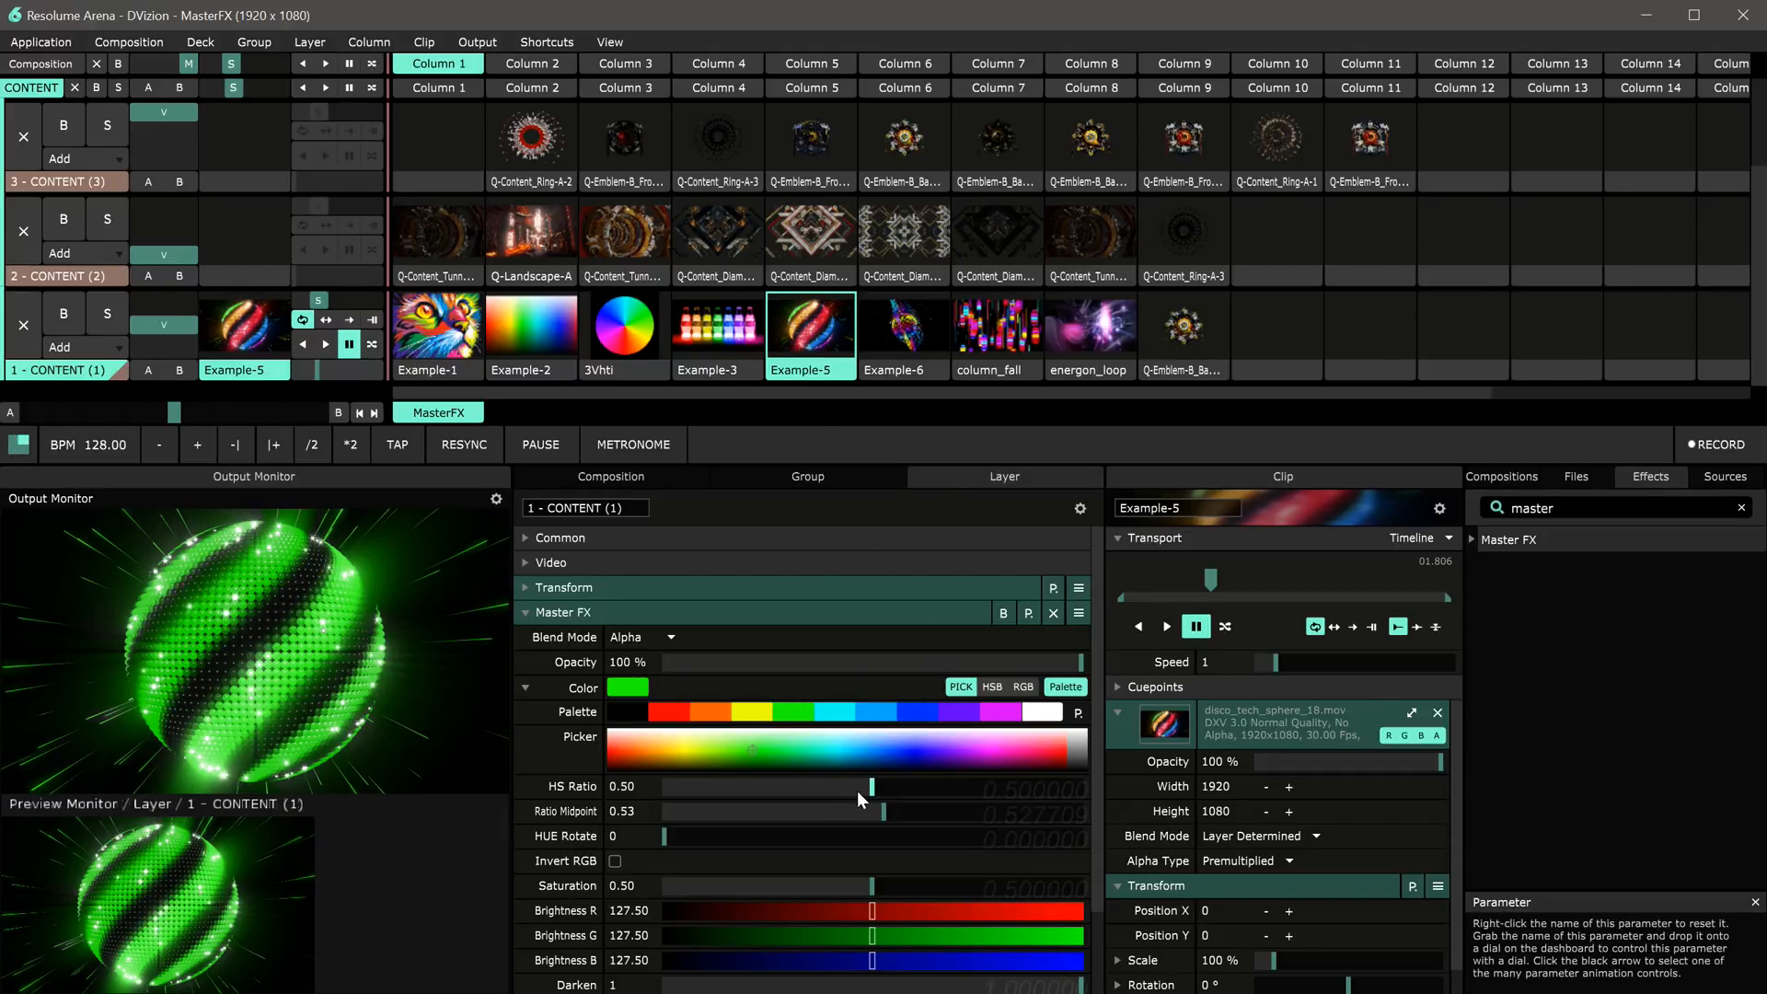
Step: Set HS Ratio to 0.27 and Ratio Midpoint to 0.84
drag(881, 795, 776, 799)
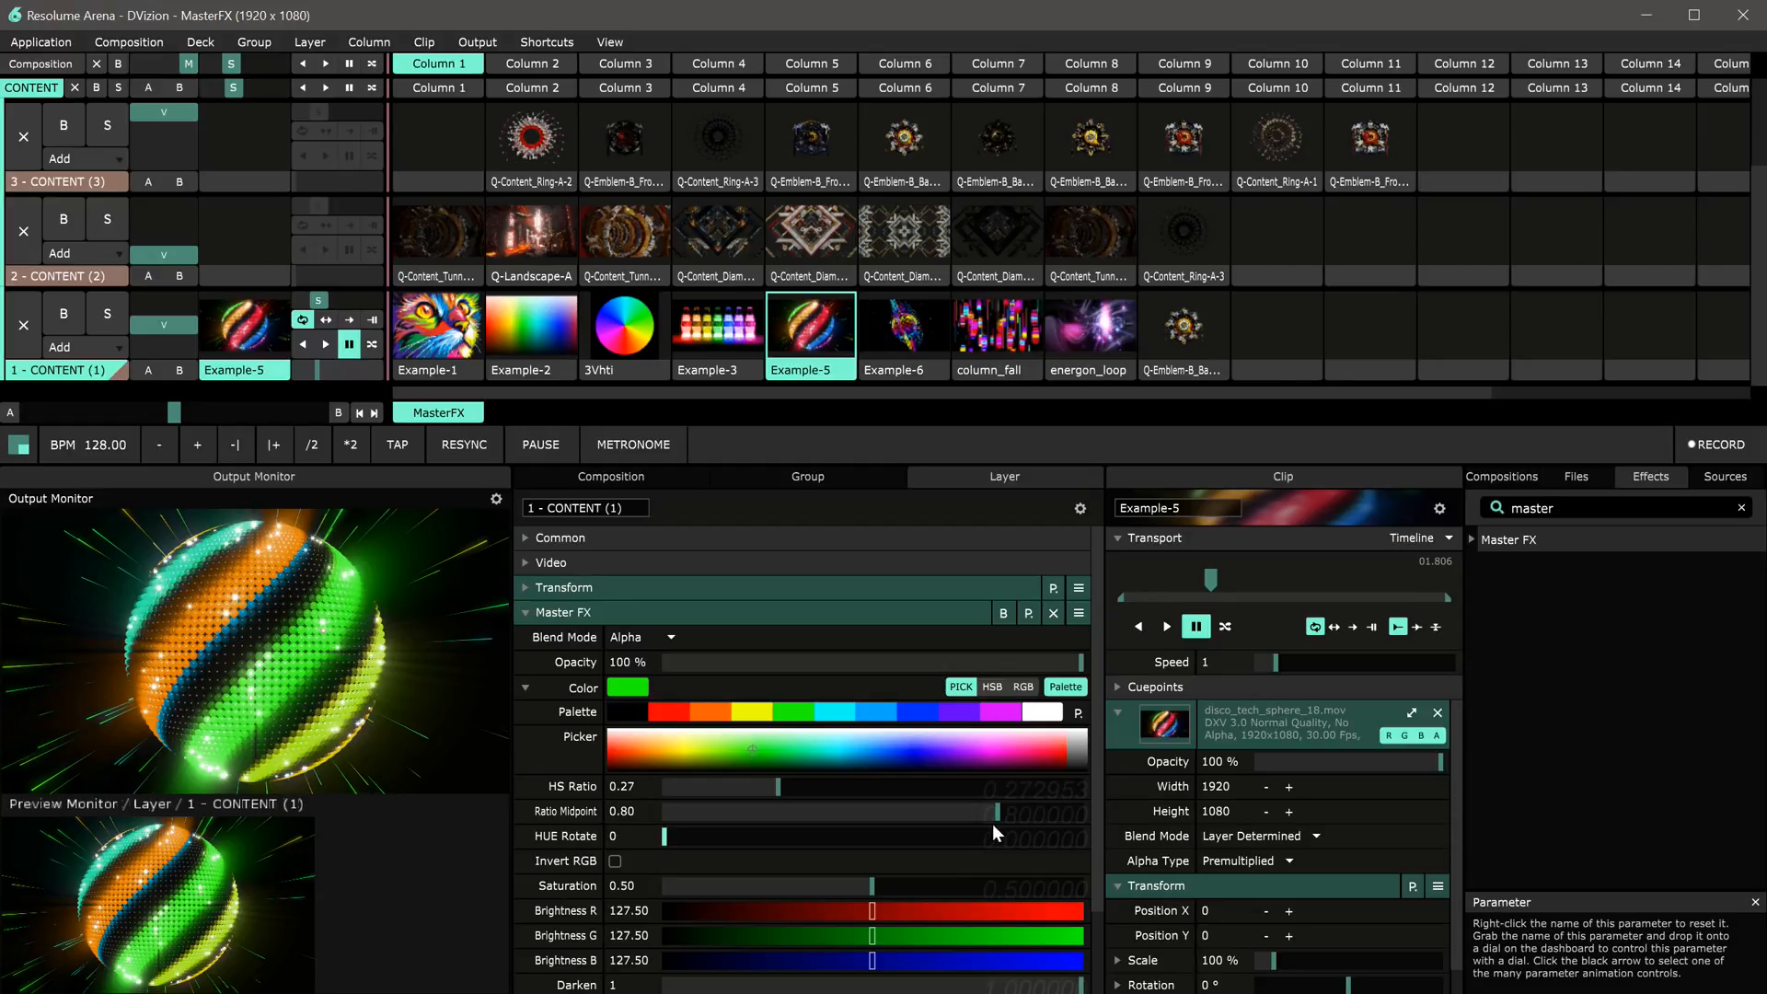
mouse_move(1000, 817)
mouse_down()
mouse_move(957, 818)
mouse_move(1014, 815)
mouse_up()
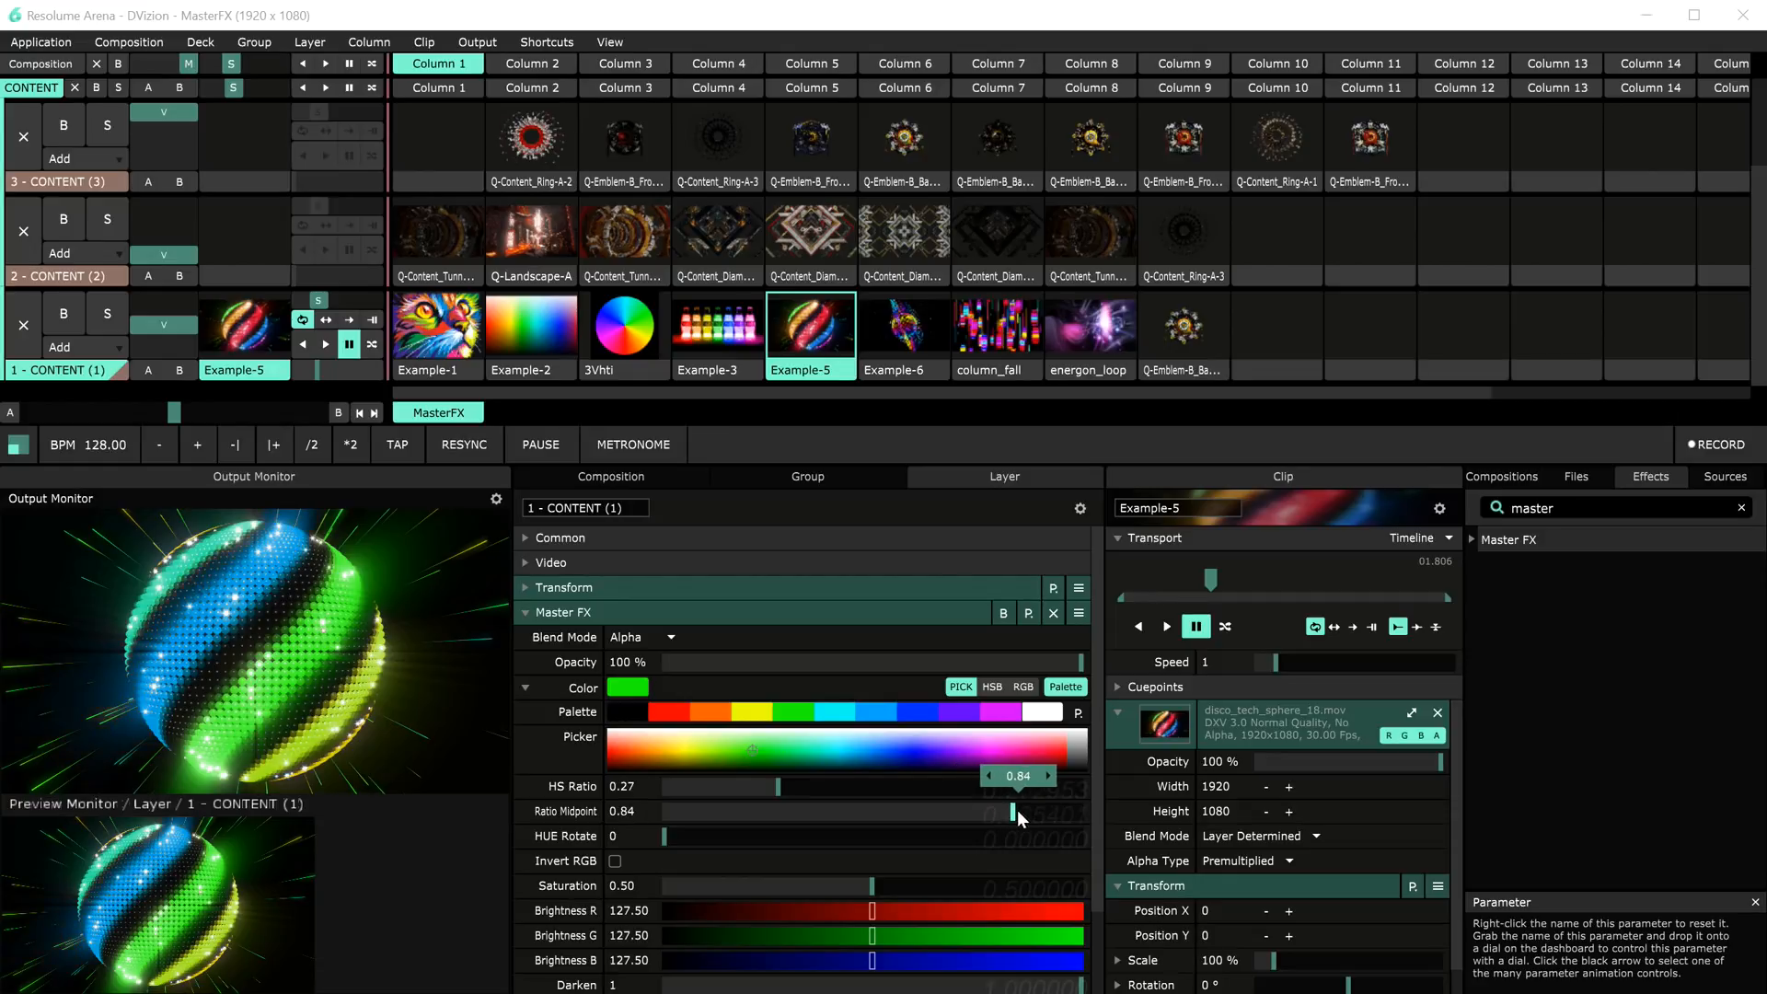
Step: Raise HS Ratio to 0.32, then reset HS Ratio and Ratio Midpoint to their defaults
mouse_move(778, 787)
mouse_down()
mouse_move(739, 789)
mouse_move(833, 790)
mouse_move(796, 790)
mouse_up()
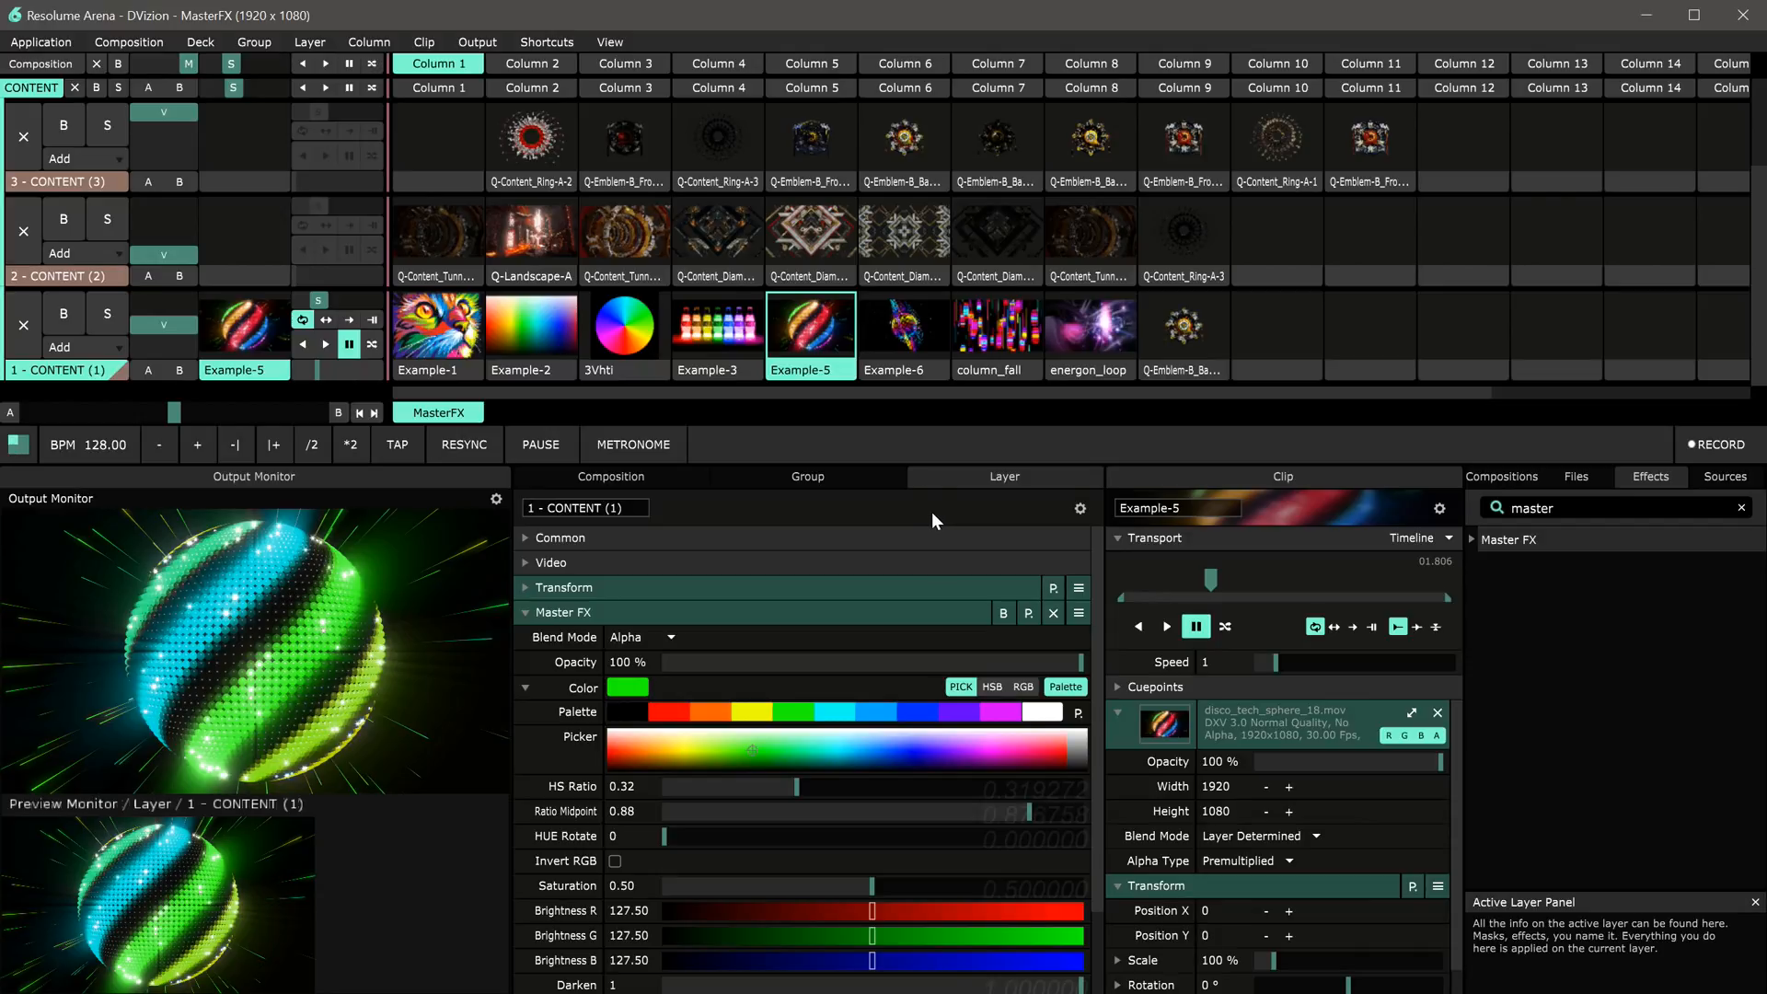
right_click(832, 791)
right_click(1029, 810)
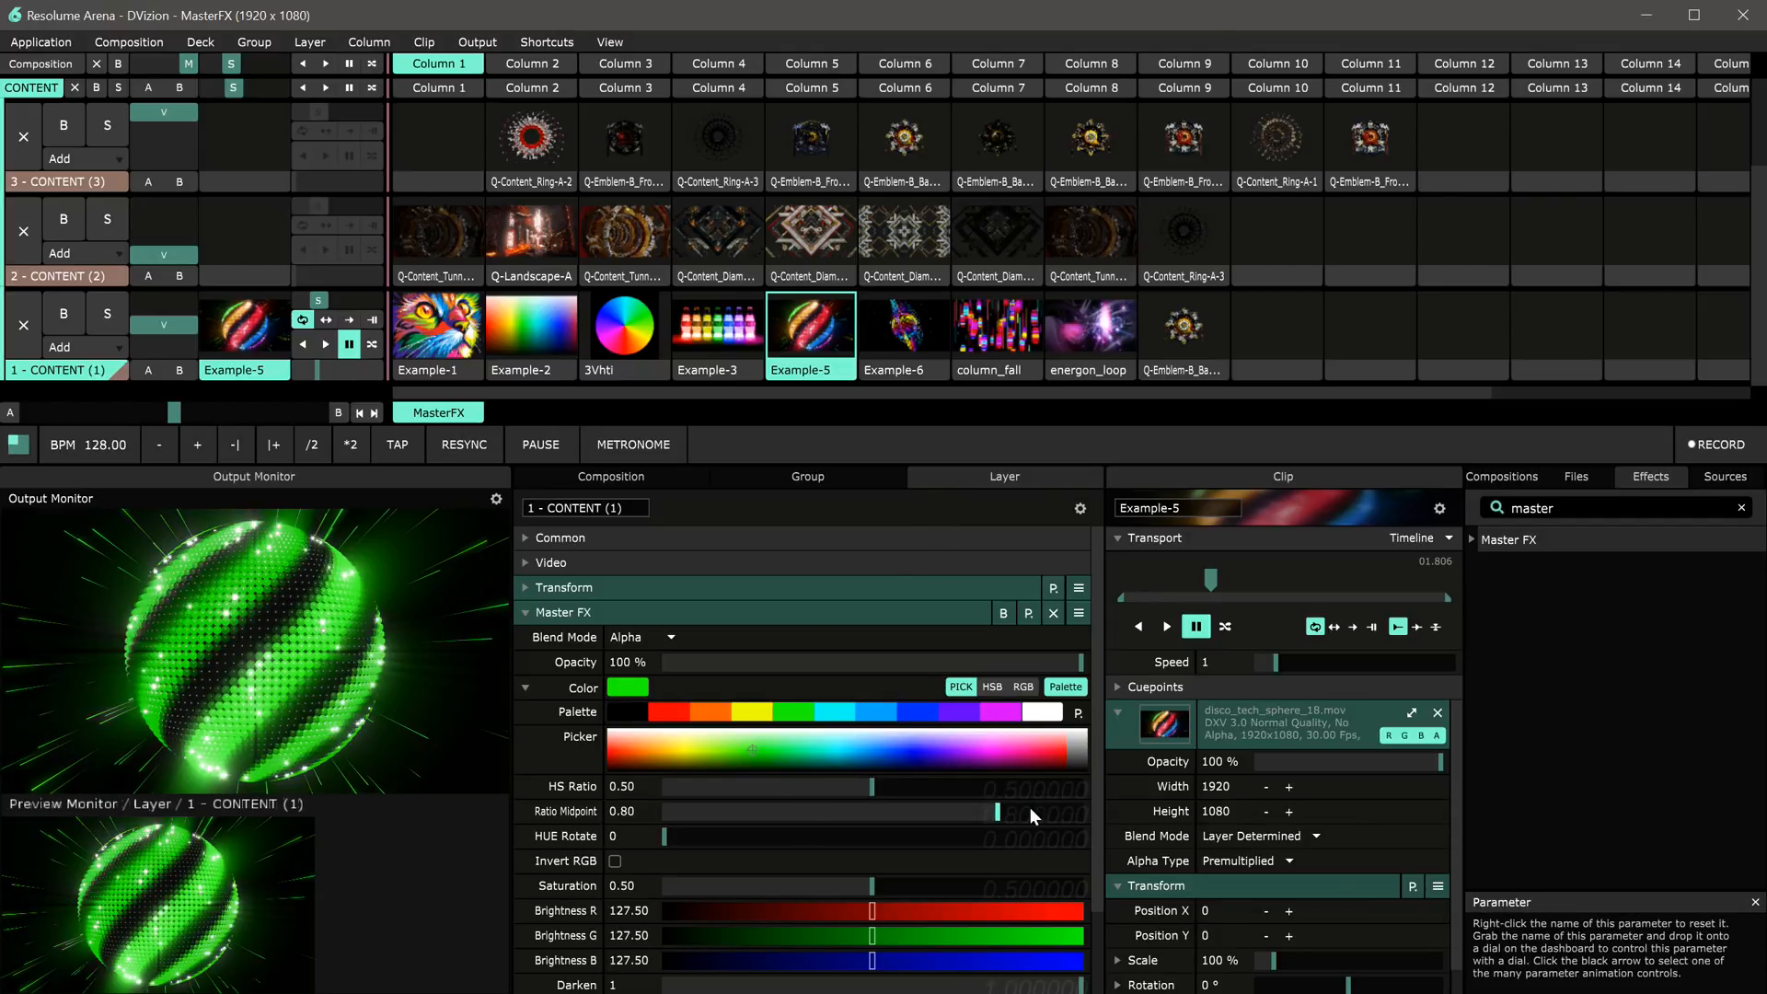
Step: Apply the black palette swatch as the Master FX colour and launch the Example-1 clip
click(628, 715)
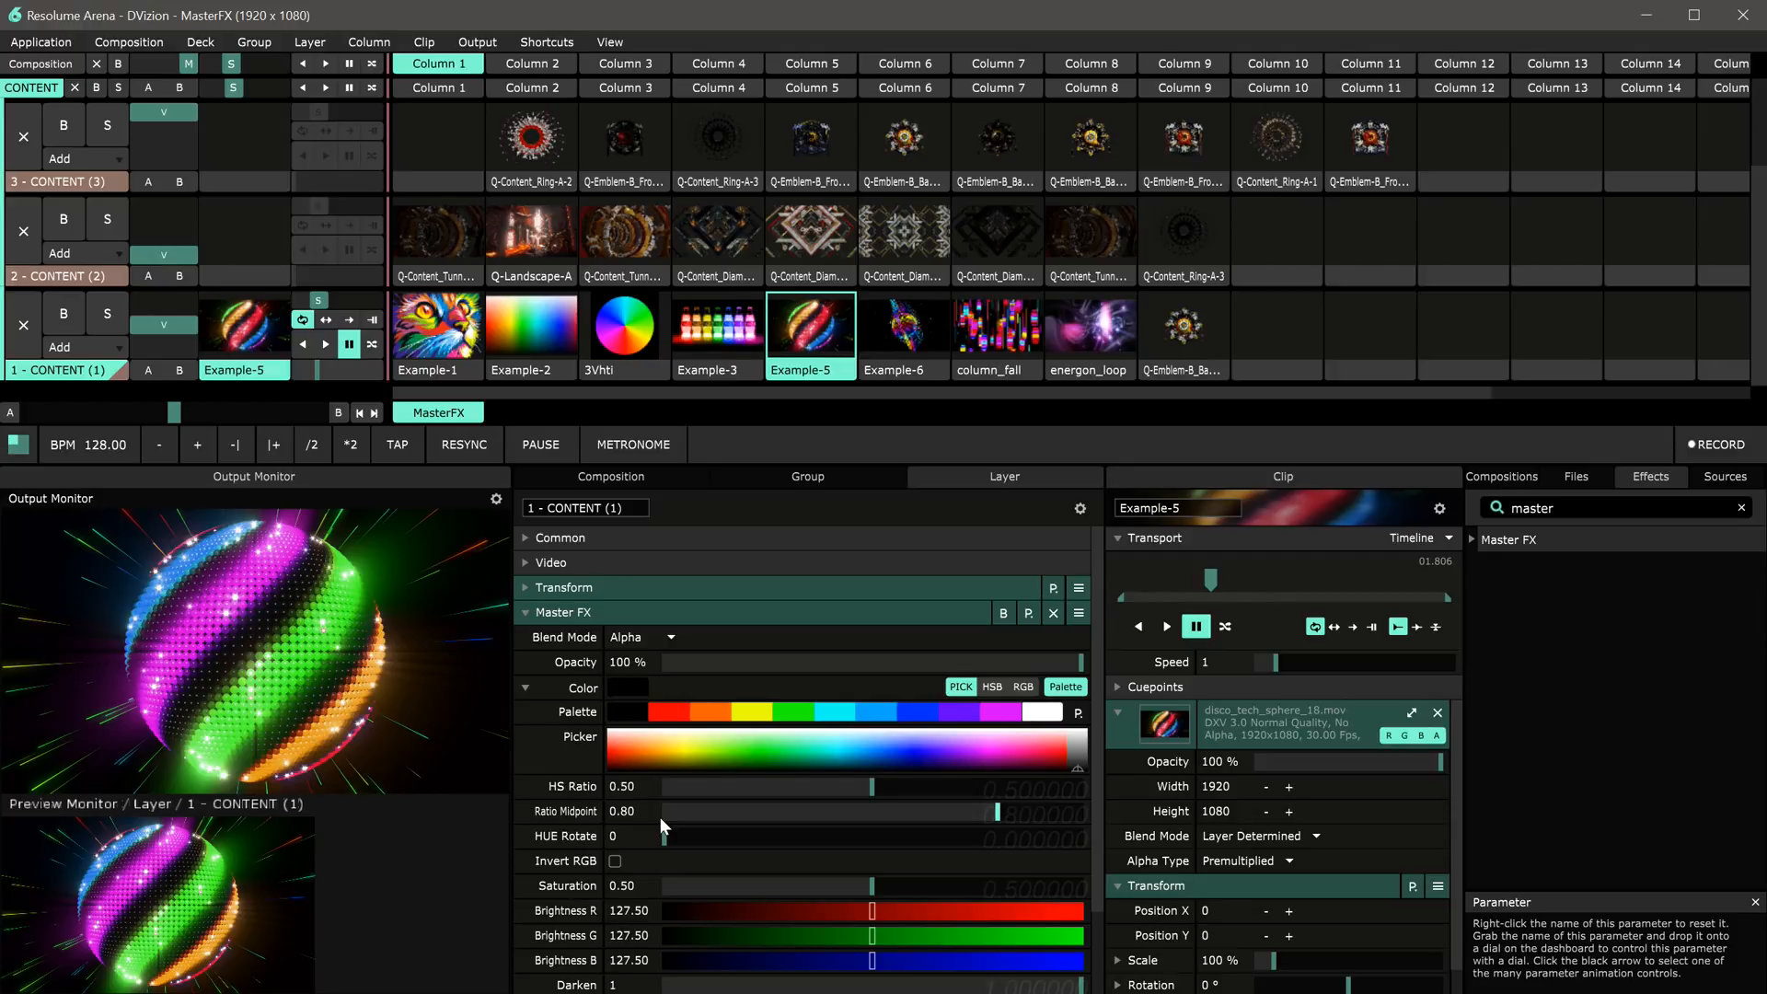
mouse_move(675, 841)
mouse_down()
mouse_move(944, 842)
mouse_move(642, 837)
mouse_up()
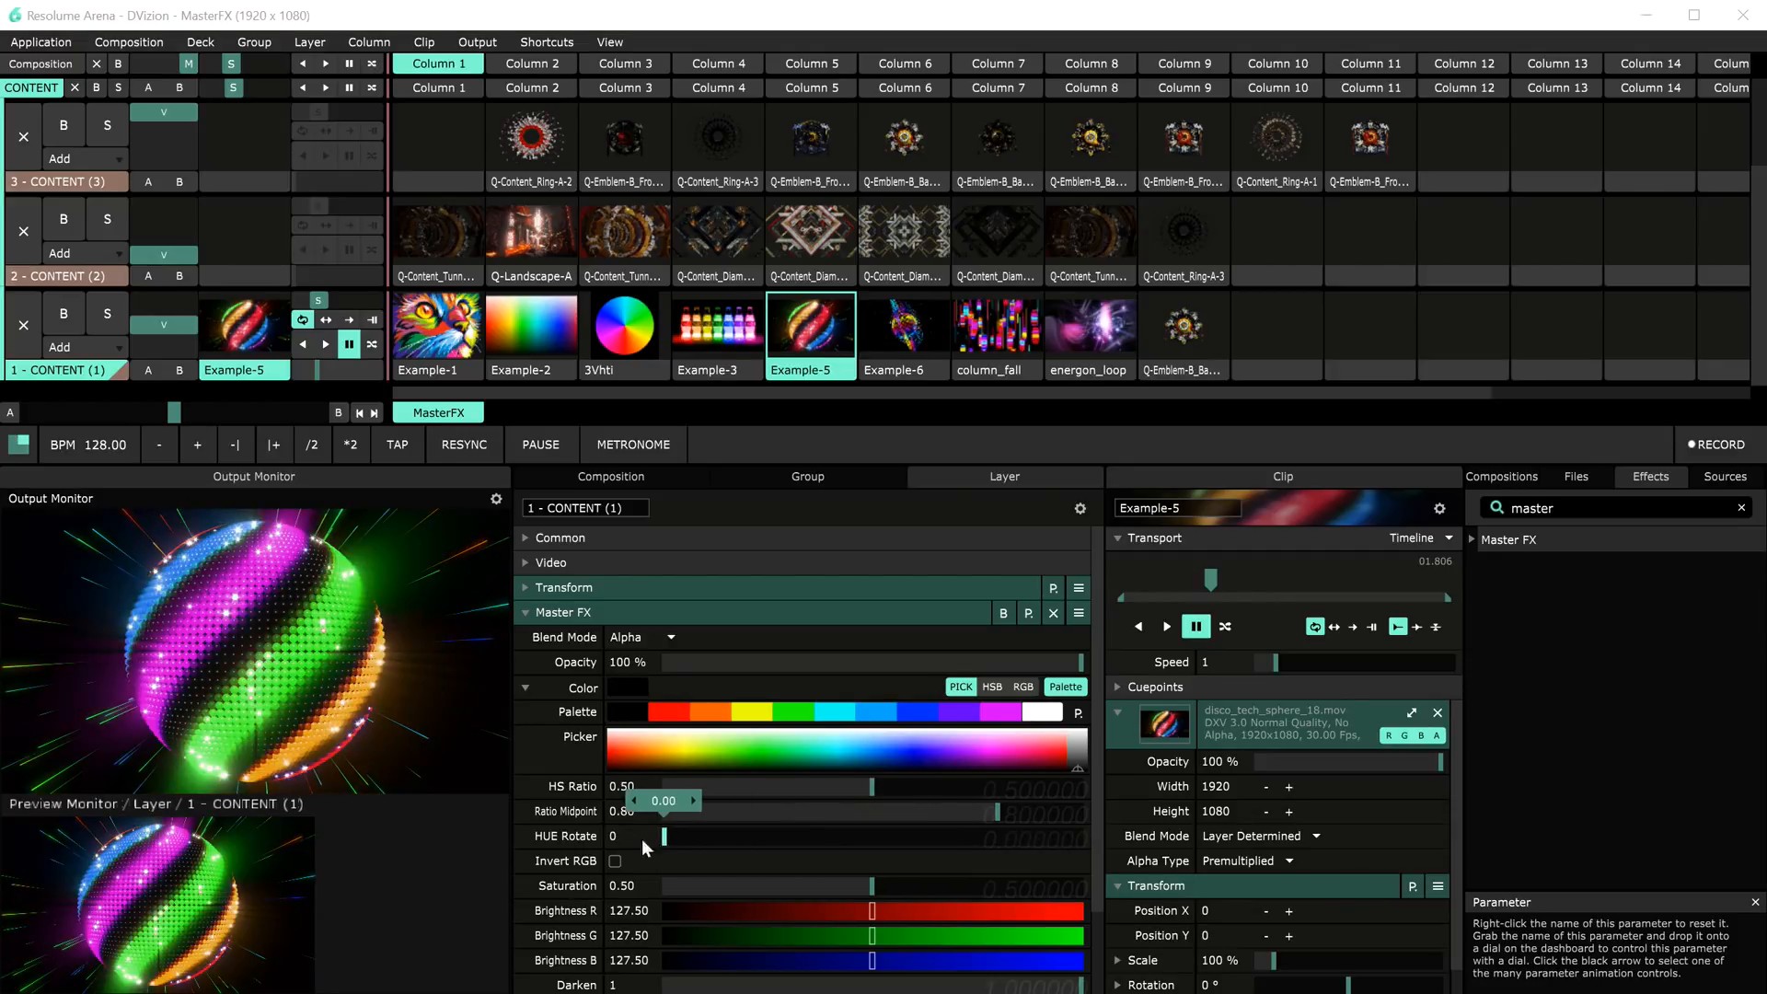
click(412, 317)
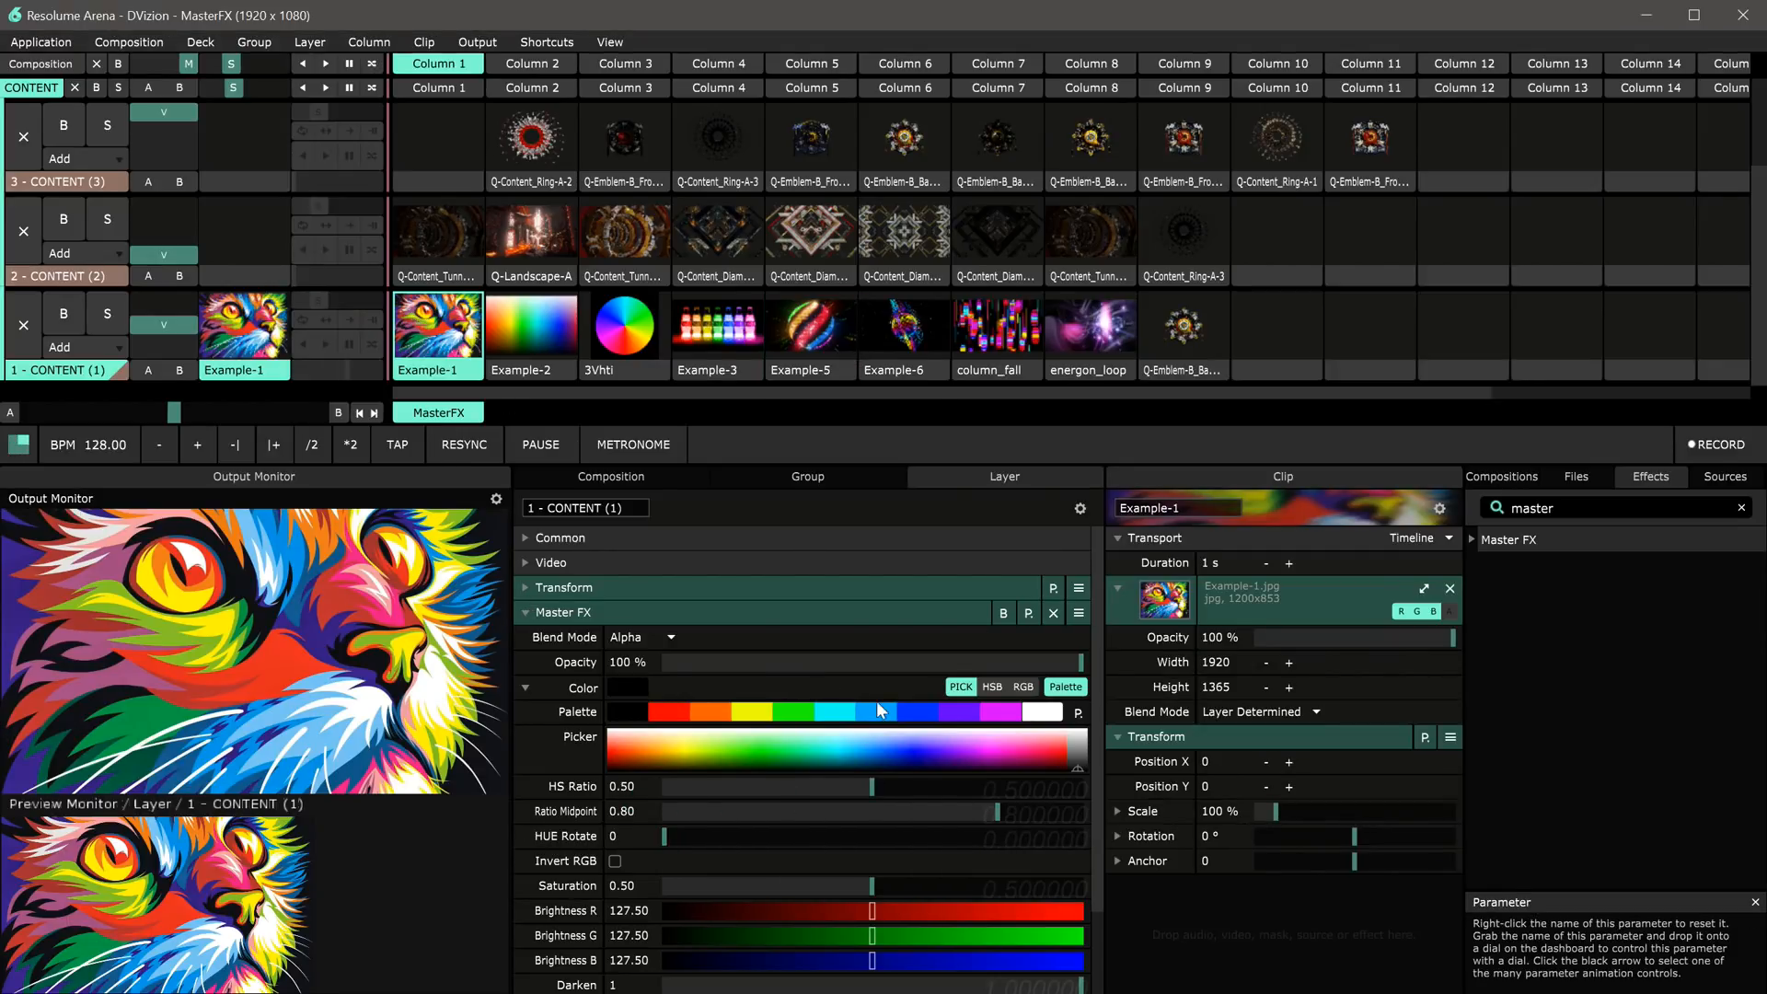
Step: Apply the magenta palette swatch, set HS Ratio to 0.42 and HUE Rotate to 0.82
click(999, 713)
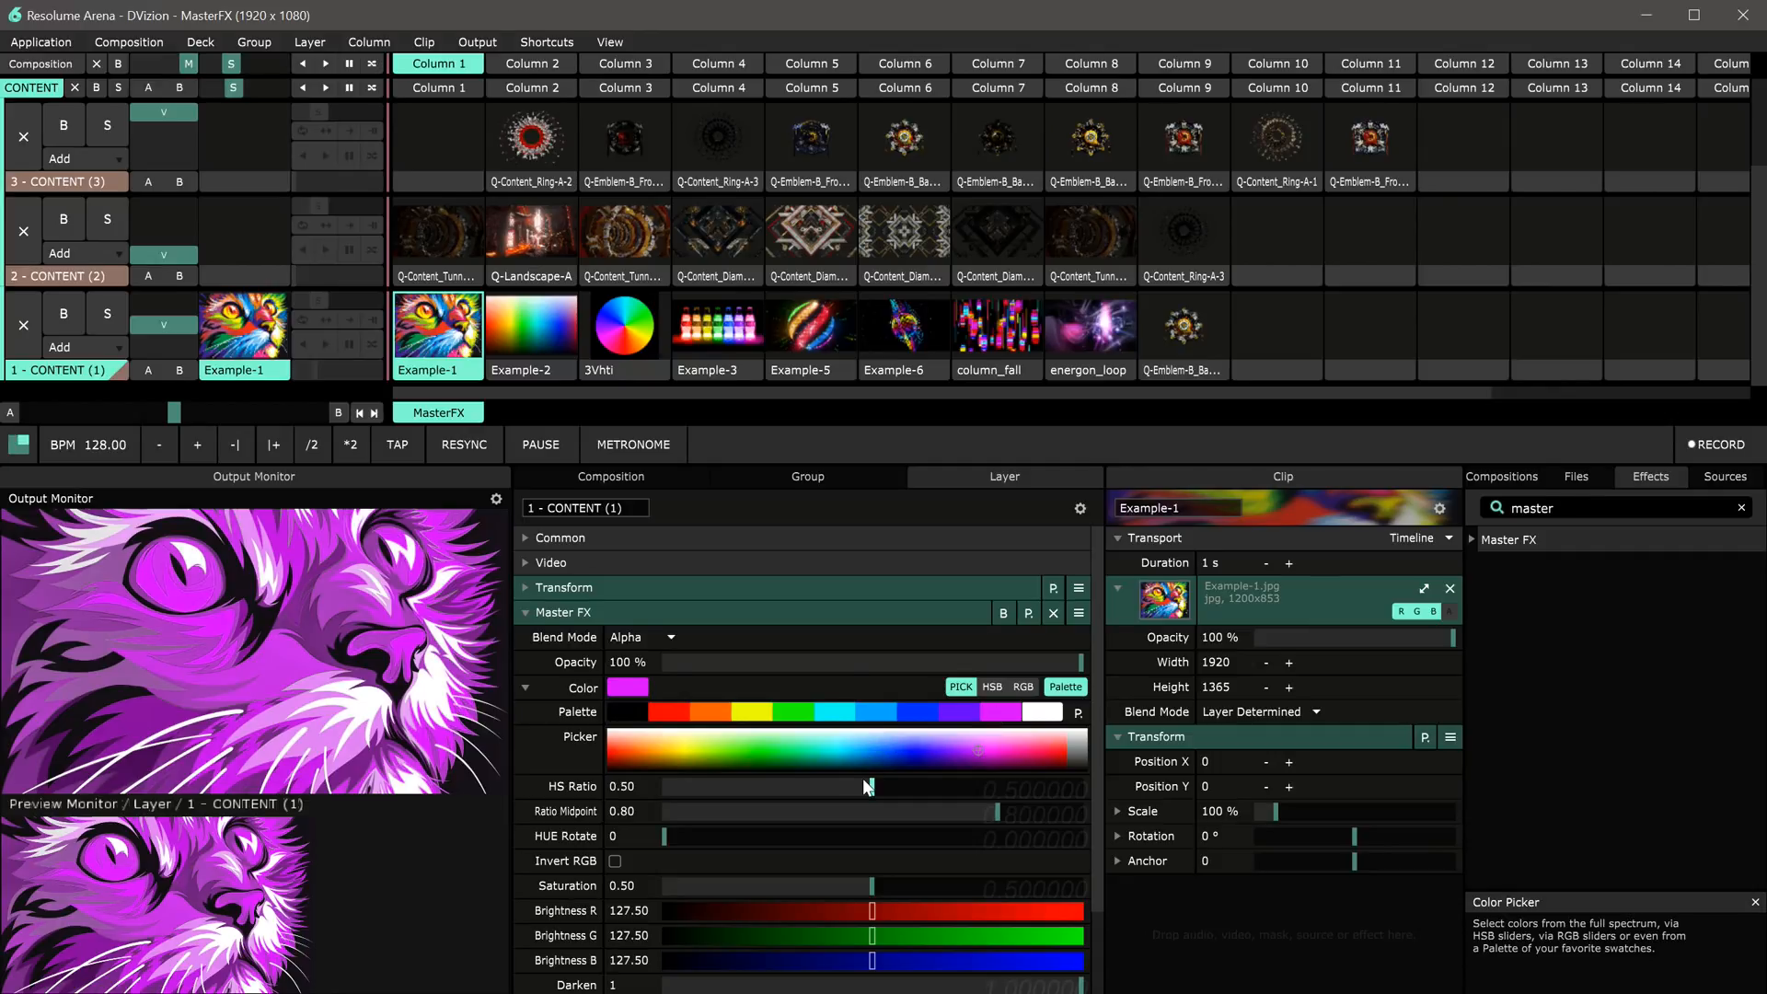
drag(868, 787, 837, 797)
drag(664, 833, 1007, 843)
Step: Launch several layer 1 clips in turn, including column_fall, energon_loop and Example-5, ending on Example-1
click(997, 332)
click(1086, 336)
click(846, 346)
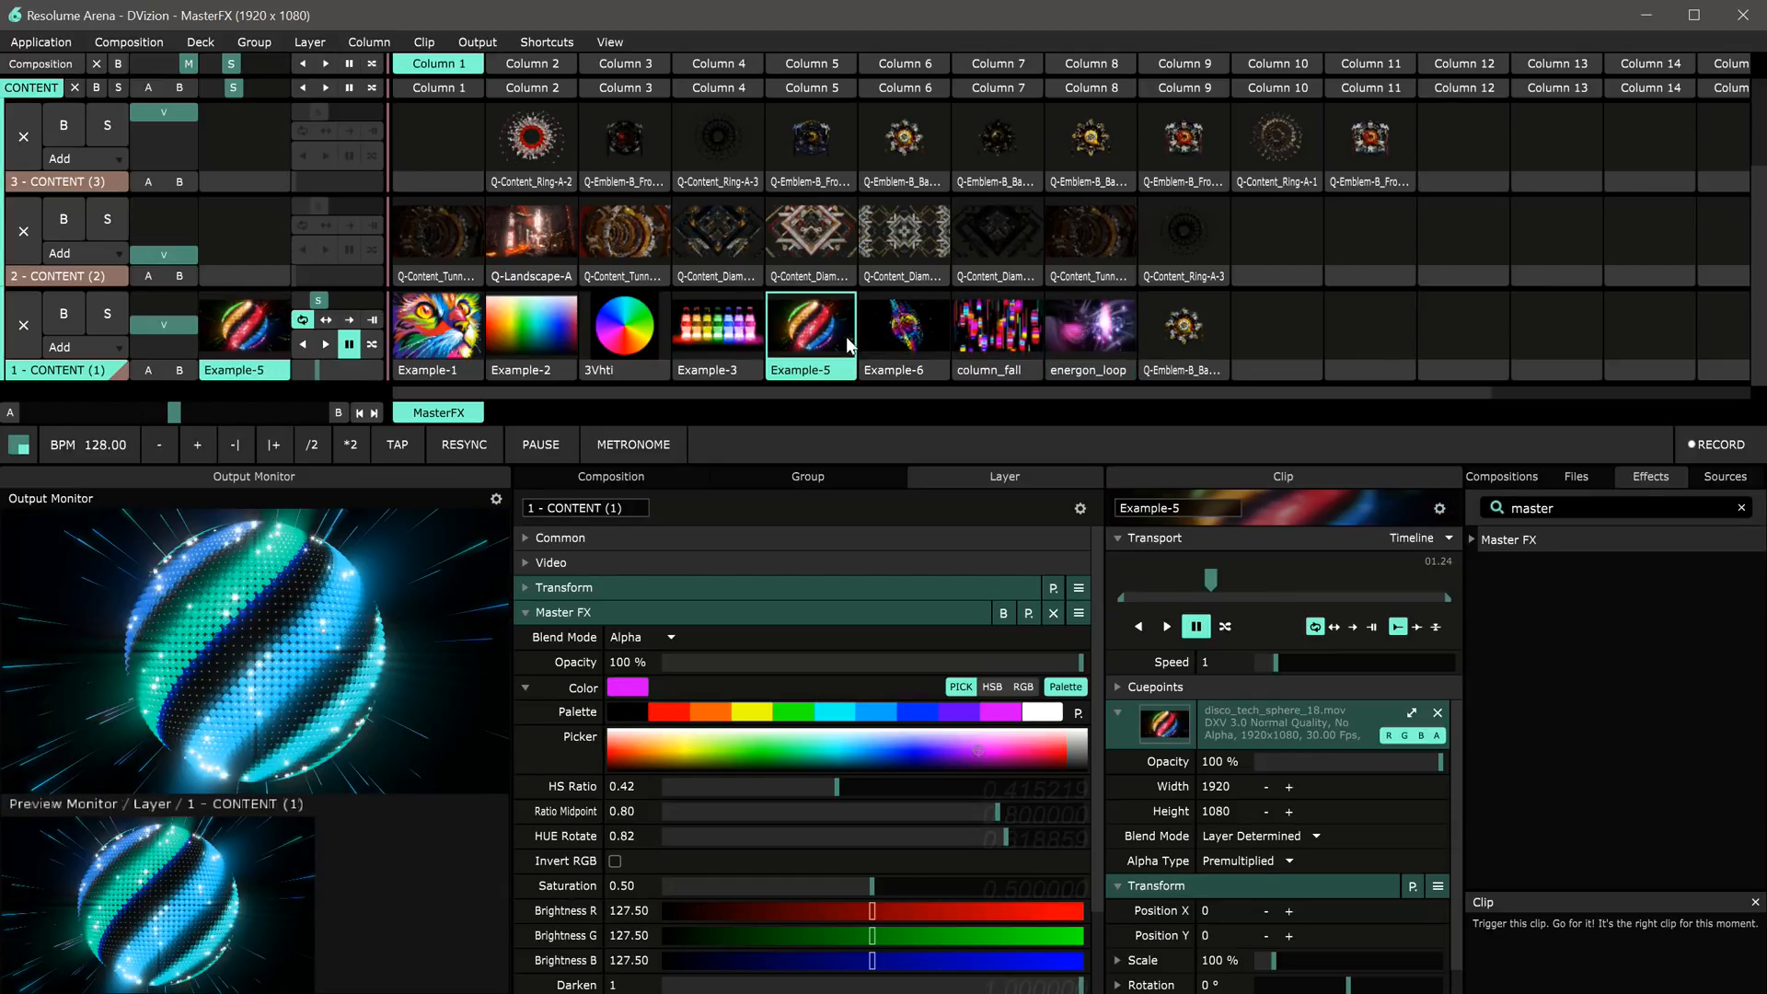
click(723, 329)
click(653, 324)
click(552, 328)
click(458, 333)
click(622, 326)
click(718, 327)
click(478, 341)
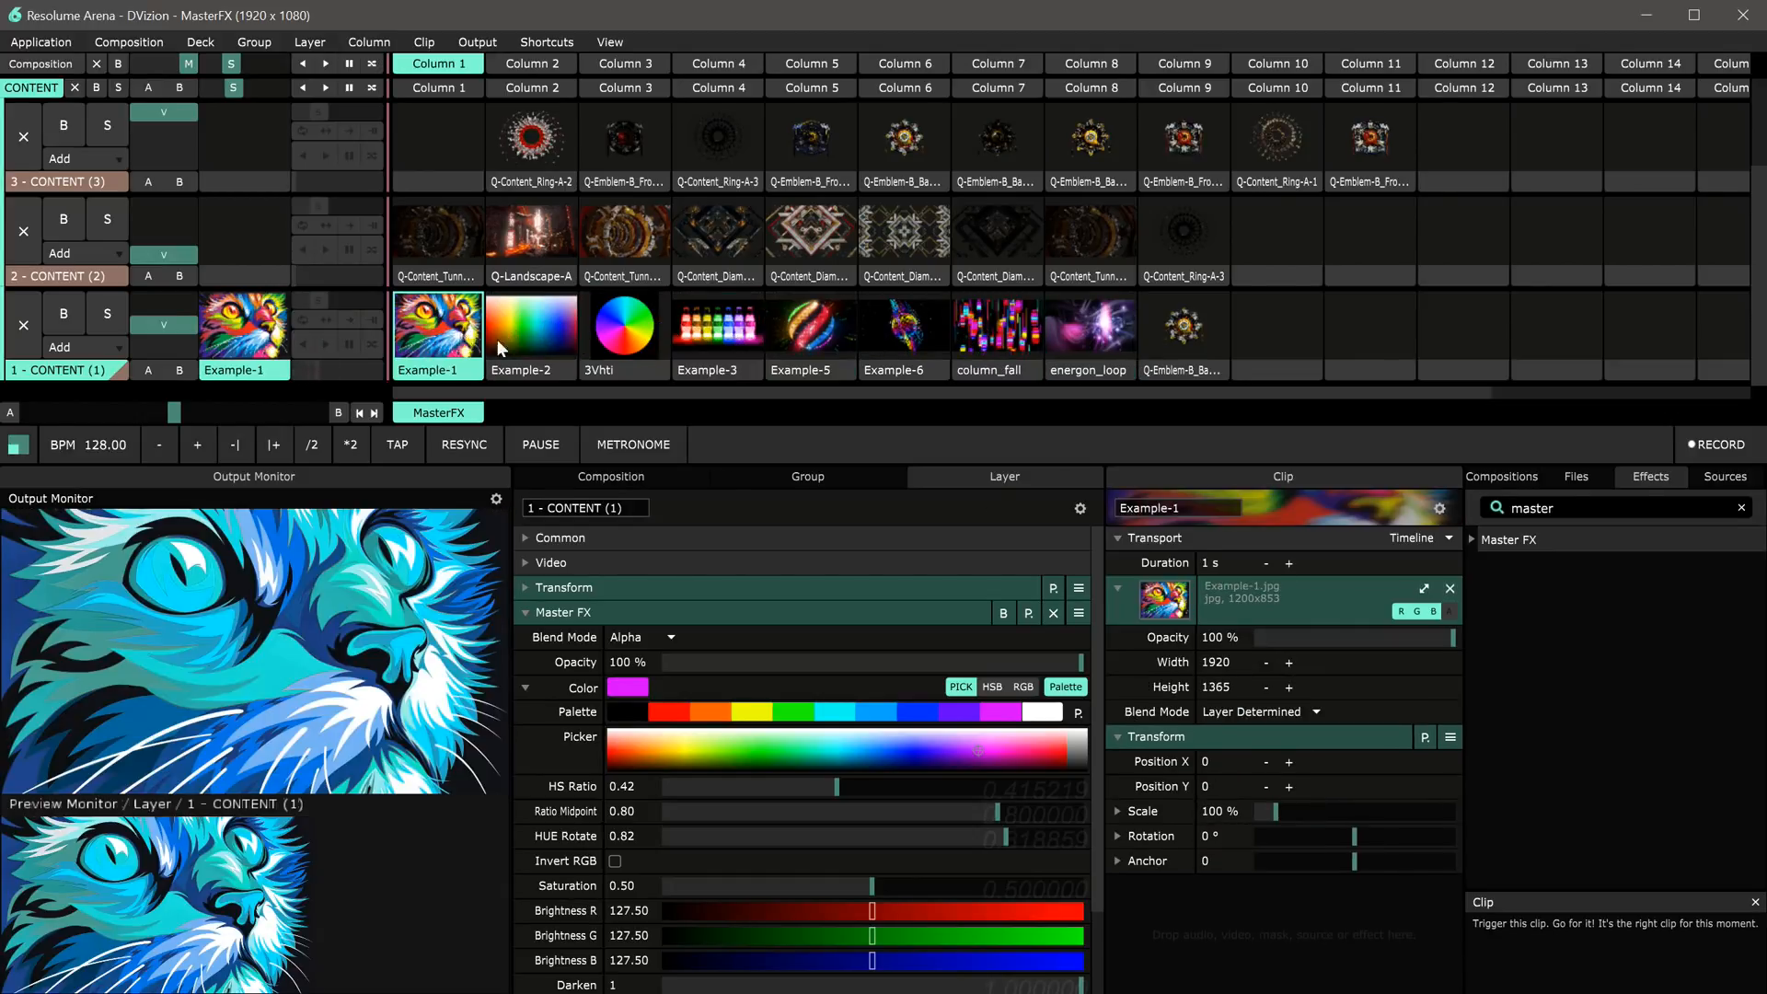
Step: Toggle Invert RGB repeatedly, leaving it switched on
click(616, 861)
click(616, 860)
click(617, 861)
click(616, 861)
click(616, 860)
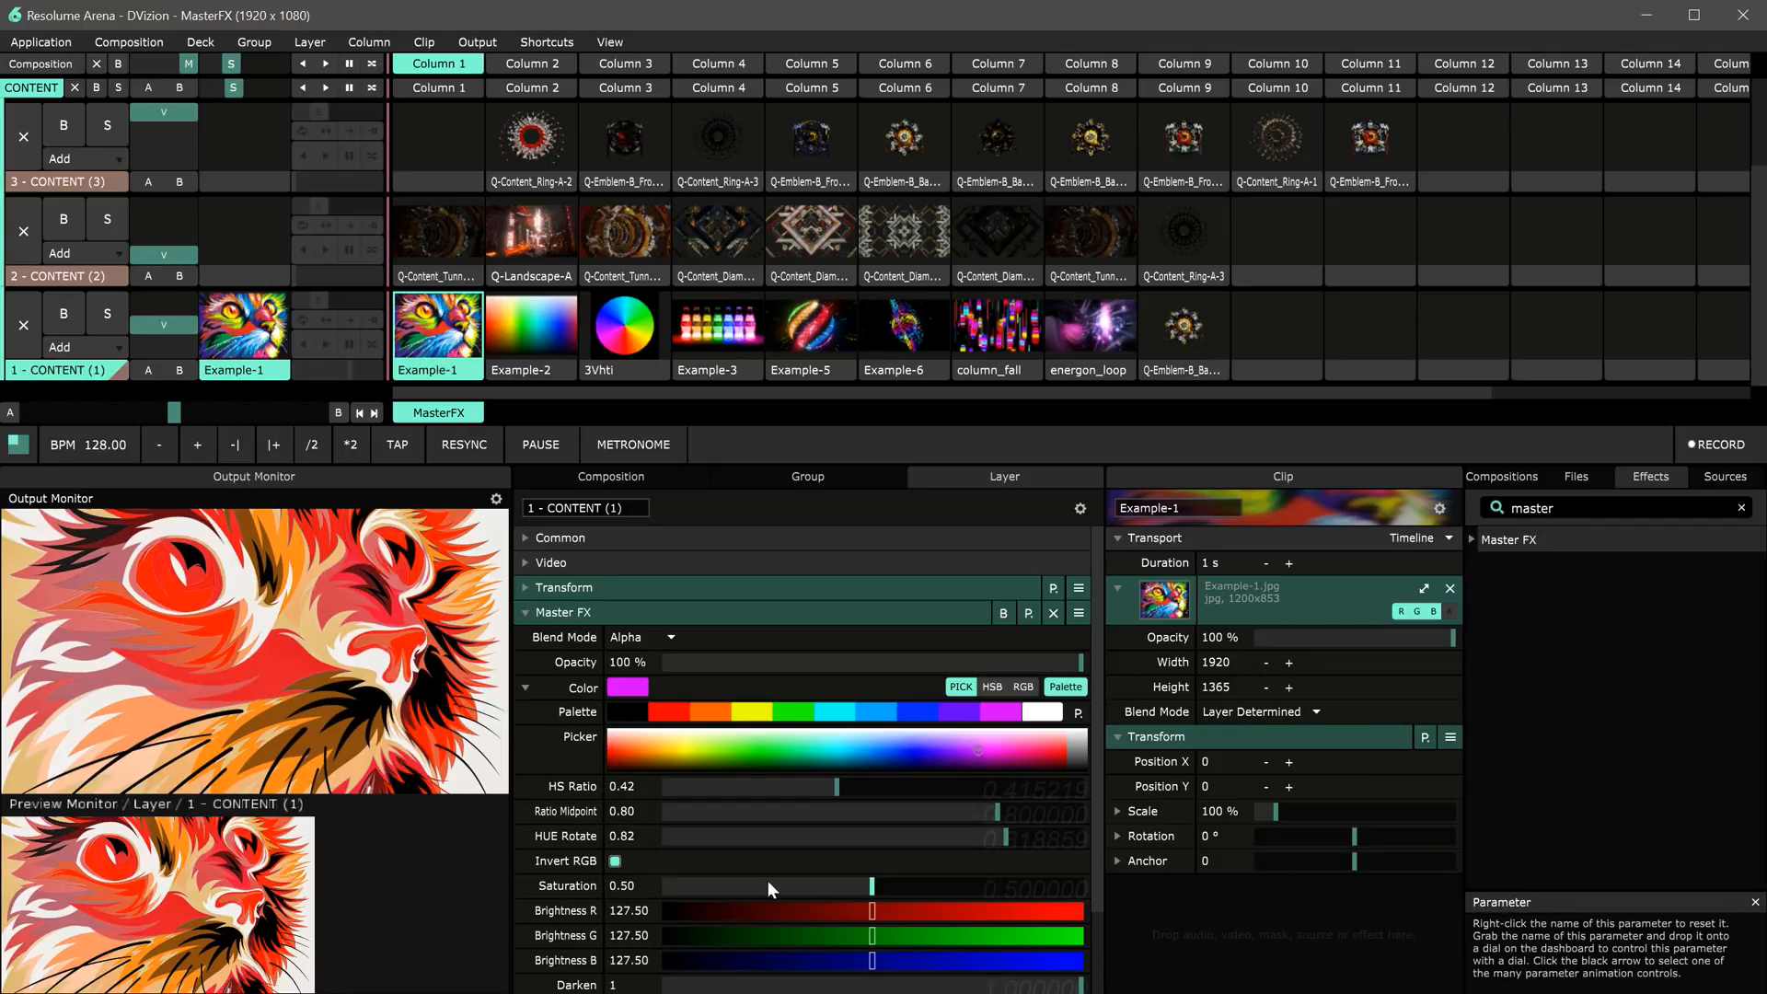
Step: Set Saturation to 0 and switch Invert RGB off
drag(848, 885, 621, 878)
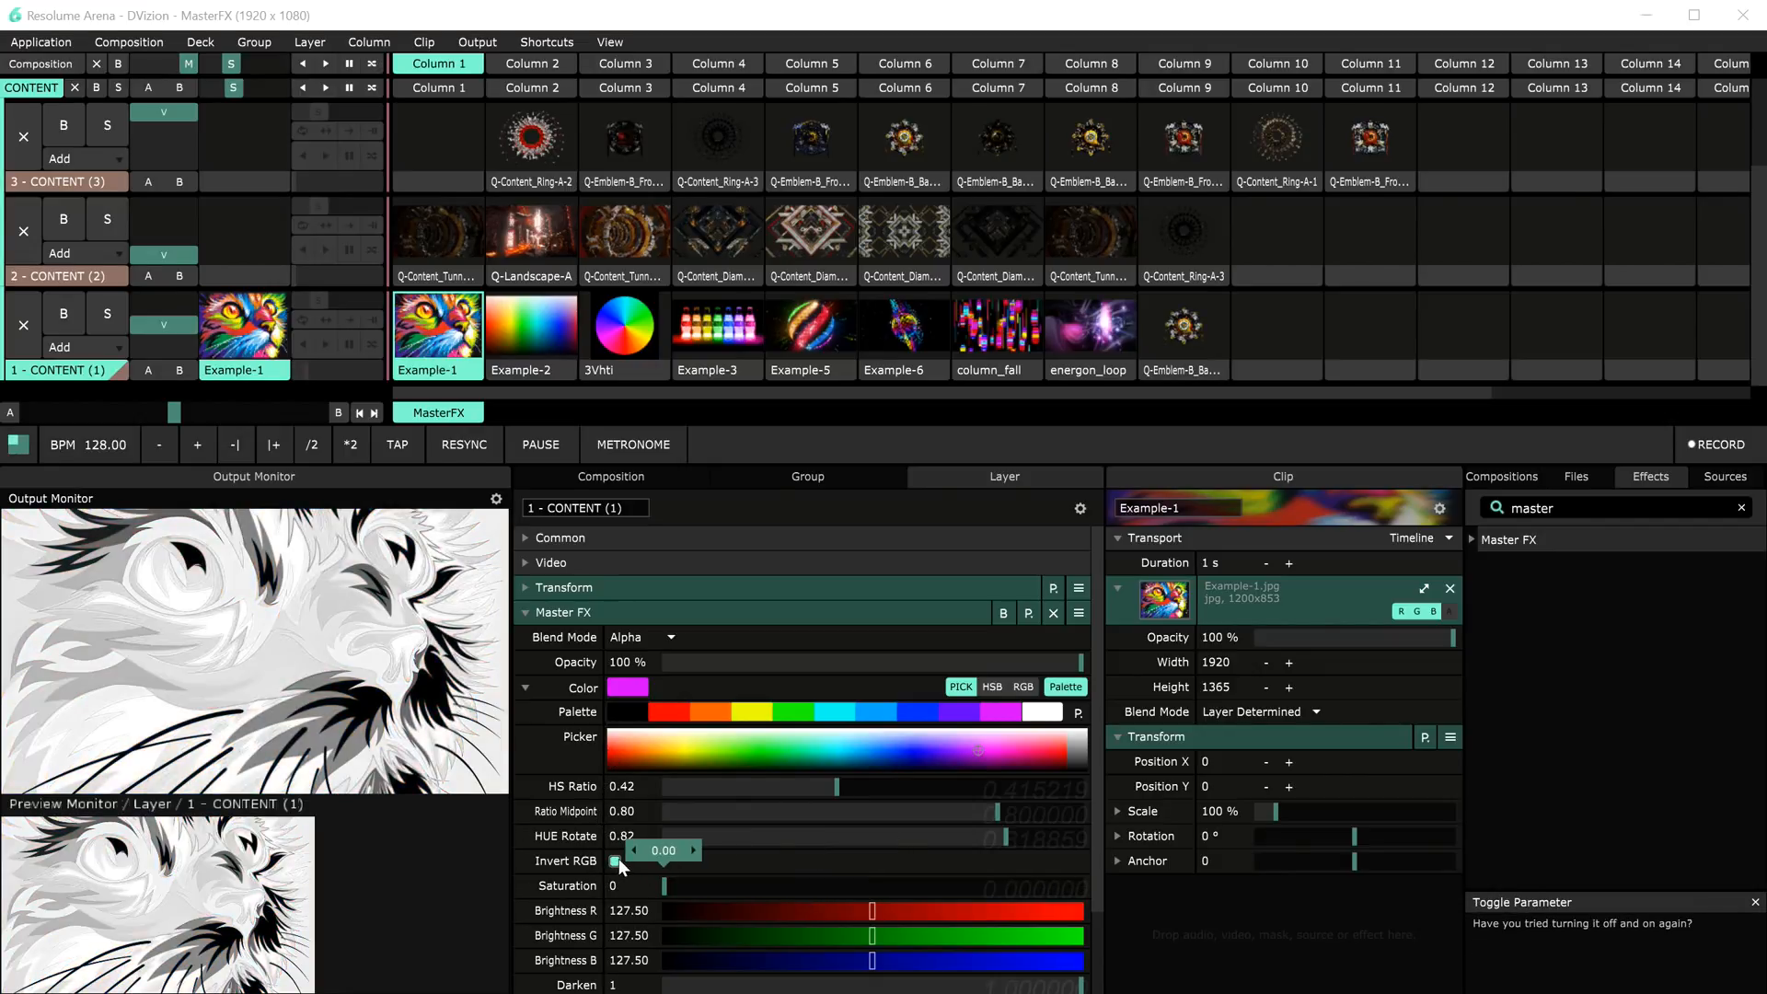
click(617, 860)
click(616, 861)
click(617, 861)
click(616, 861)
click(617, 860)
drag(694, 882, 660, 891)
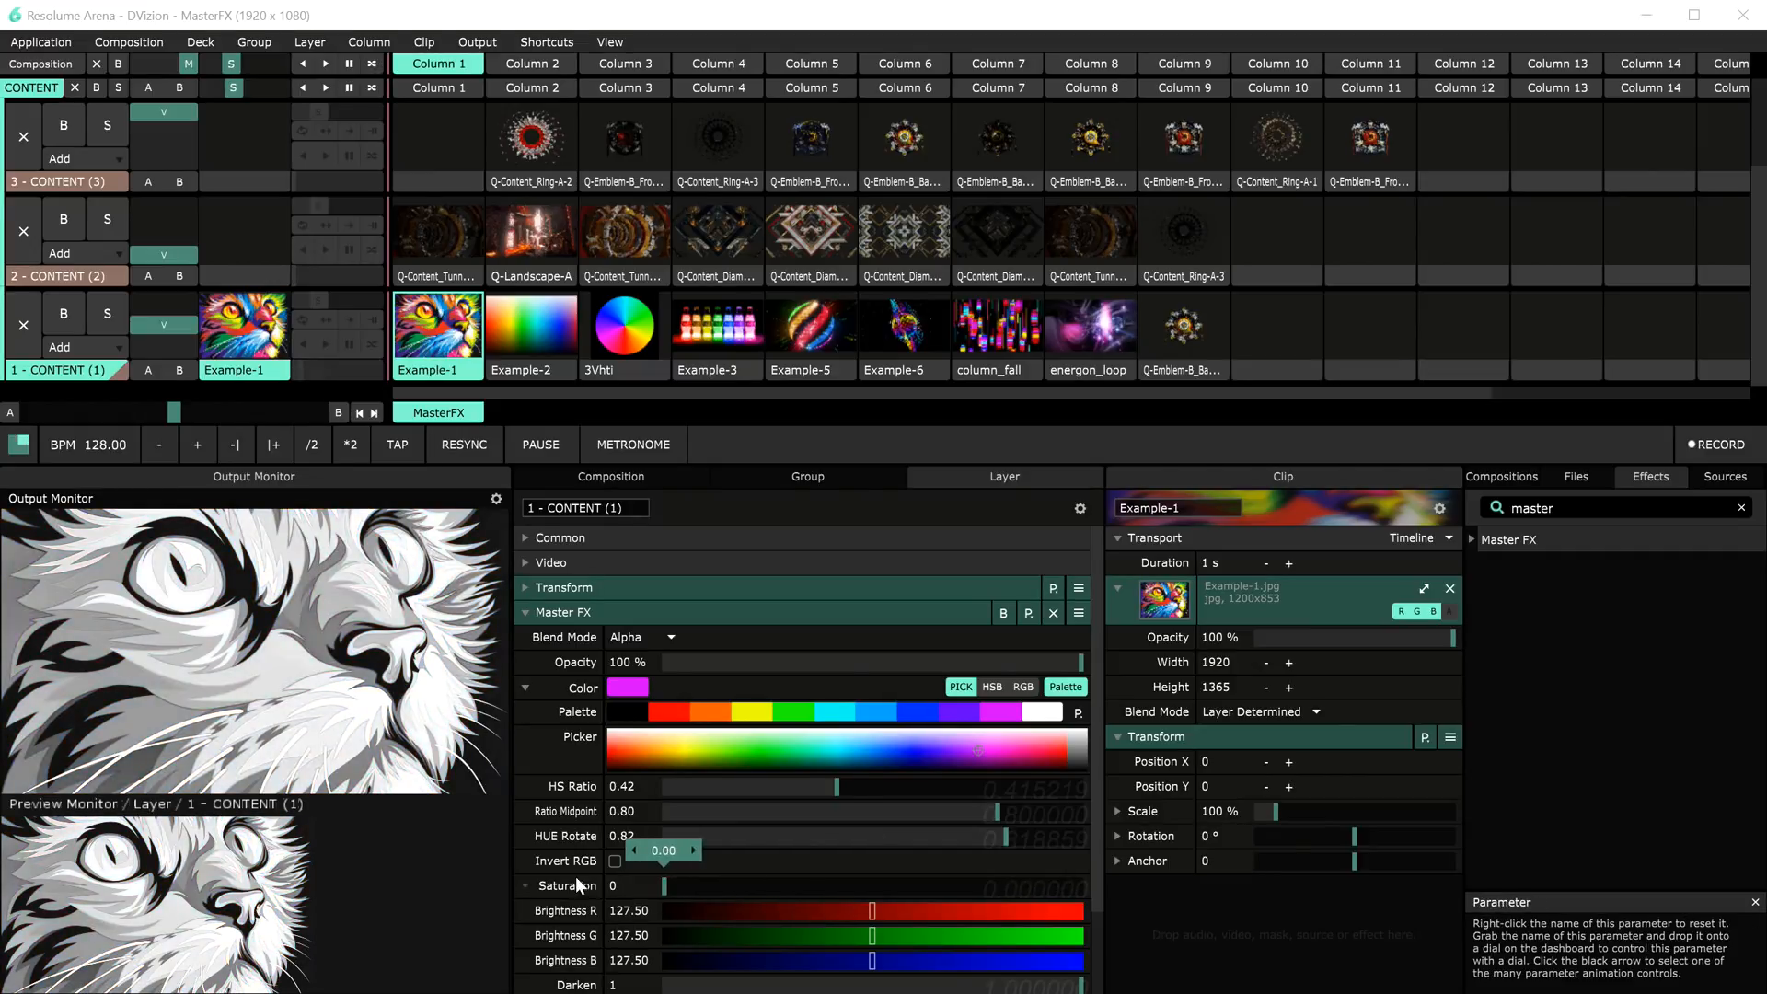
Step: Restore Saturation to 0.50 in the Master FX parameters
drag(821, 907, 774, 953)
scroll(850, 900, down, 2)
mouse_move(846, 860)
mouse_down()
mouse_move(783, 871)
mouse_move(855, 859)
mouse_up()
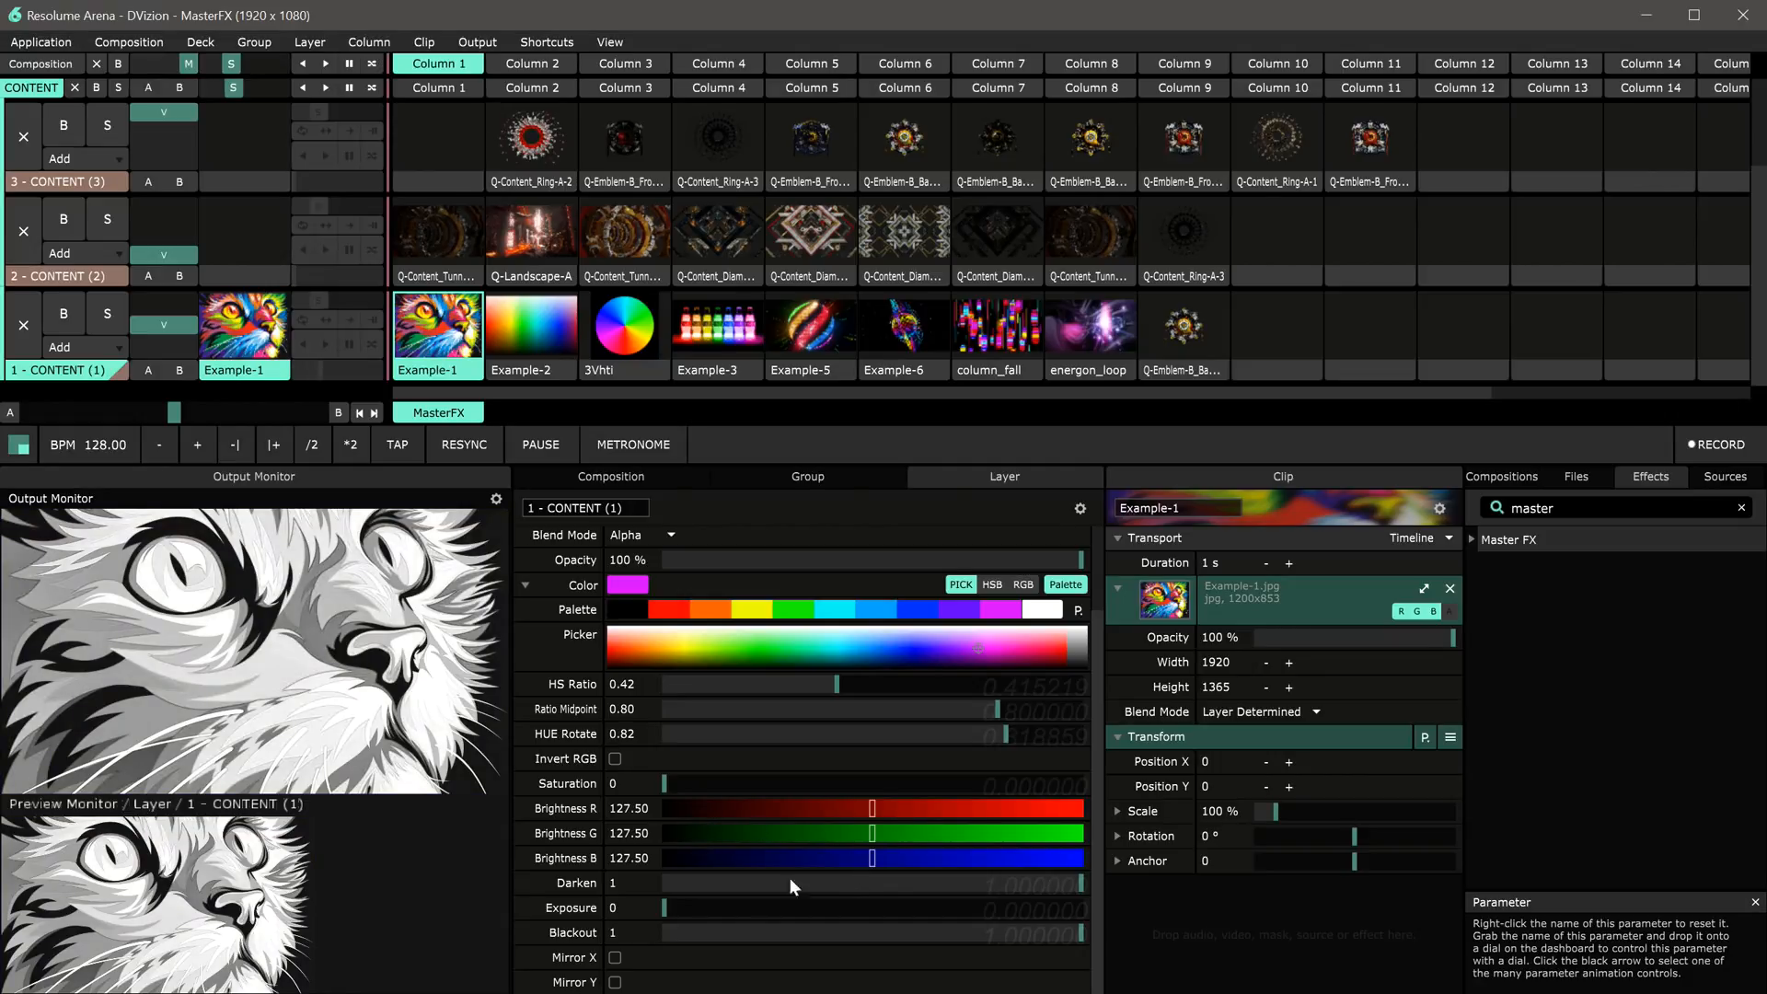
drag(670, 782, 871, 782)
drag(1040, 887, 1115, 900)
drag(764, 910, 572, 913)
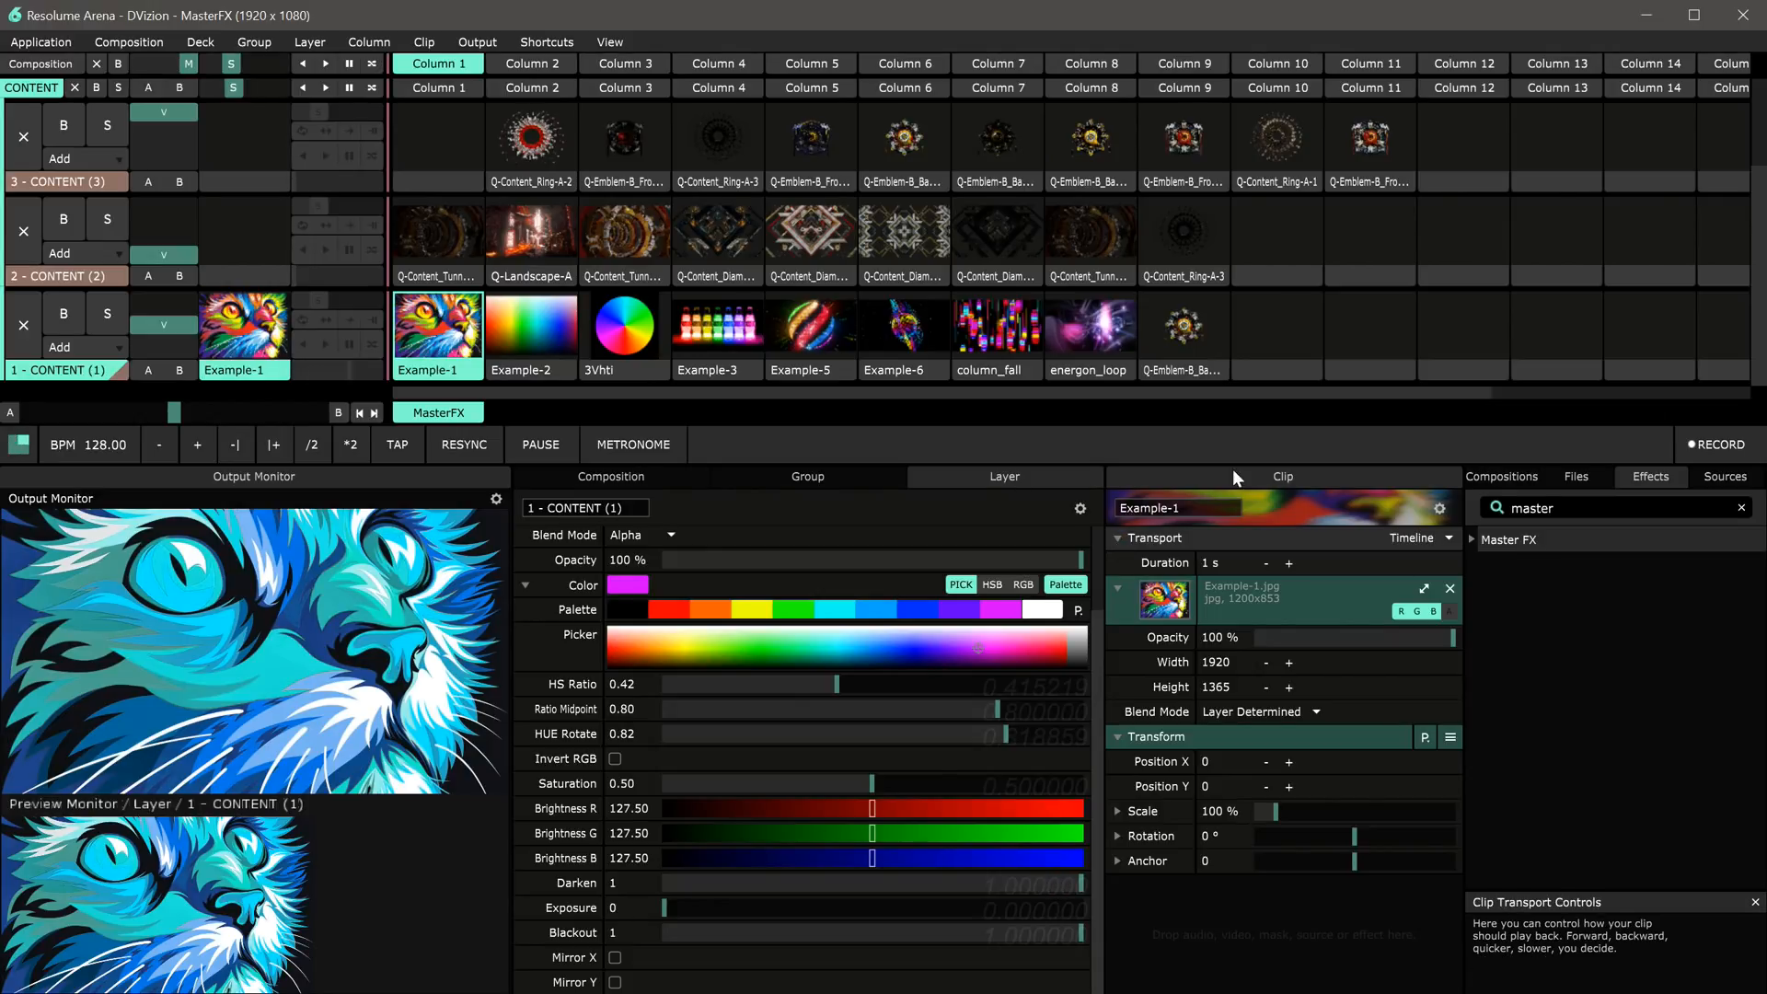
Step: Launch the Q-Emblem-B_Back-Steady-A-1 clip and reset HS Ratio, HUE Rotate and the Master FX colour
click(1180, 339)
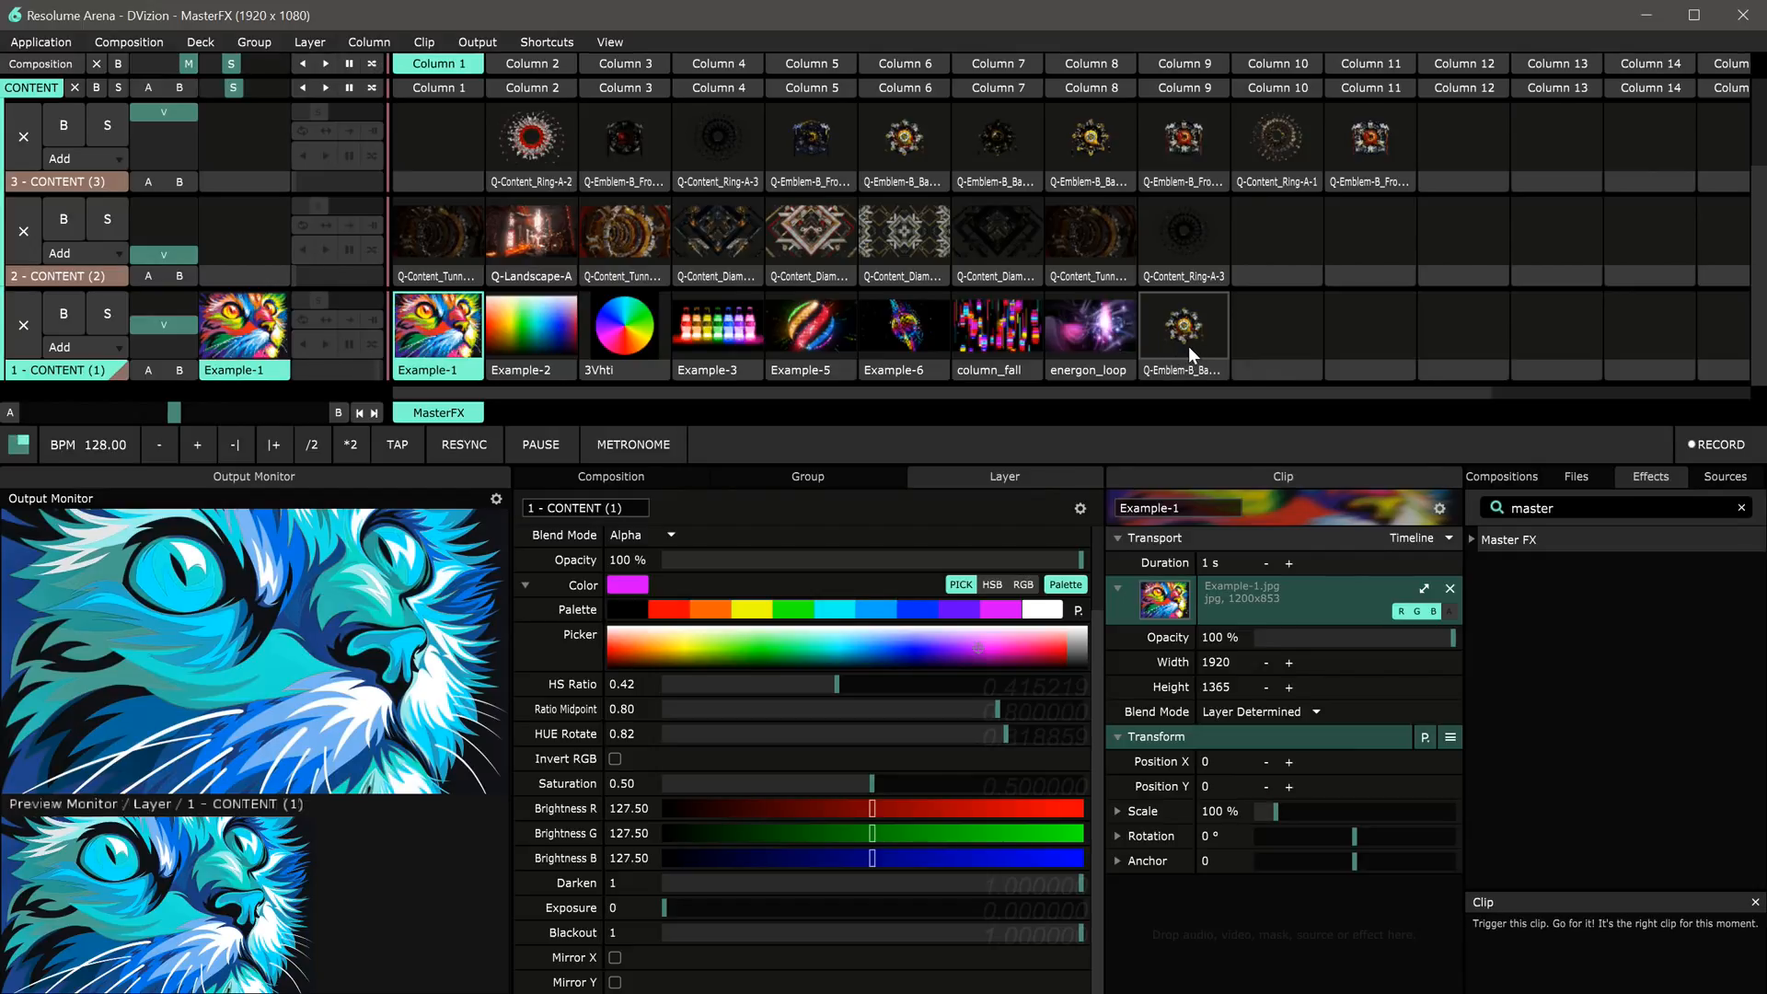
scroll(961, 748, up, 2)
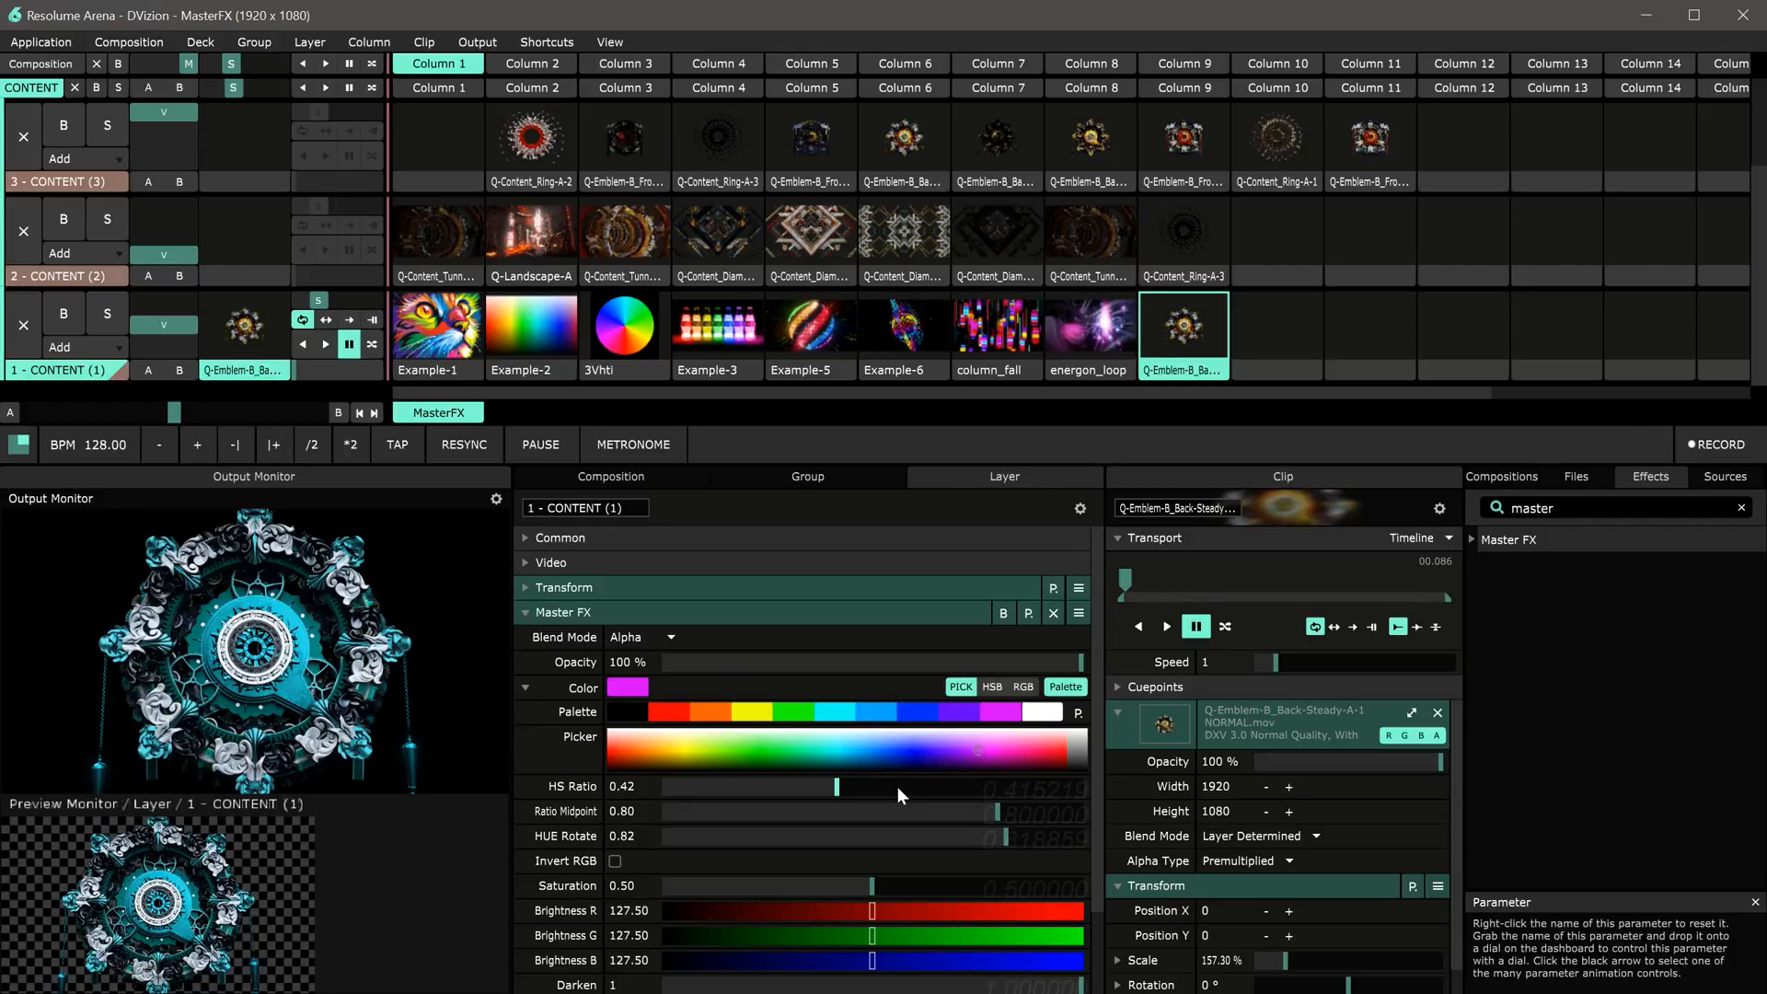
right_click(836, 787)
right_click(1004, 836)
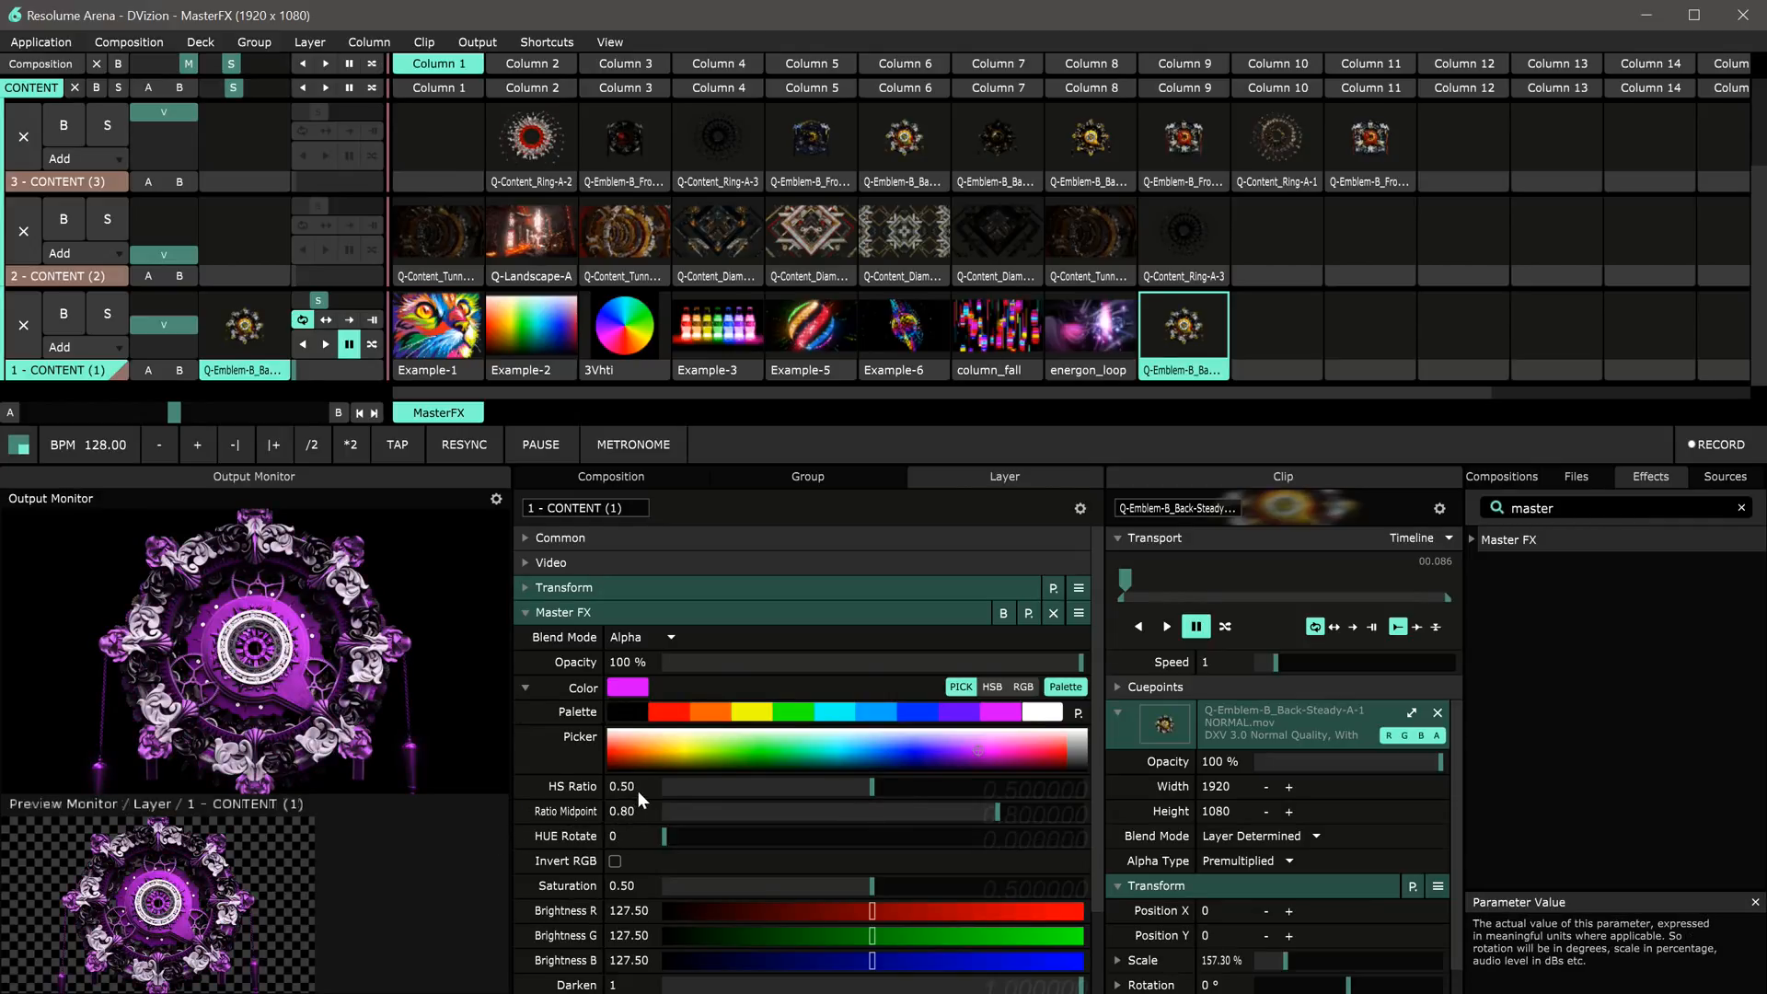
right_click(582, 713)
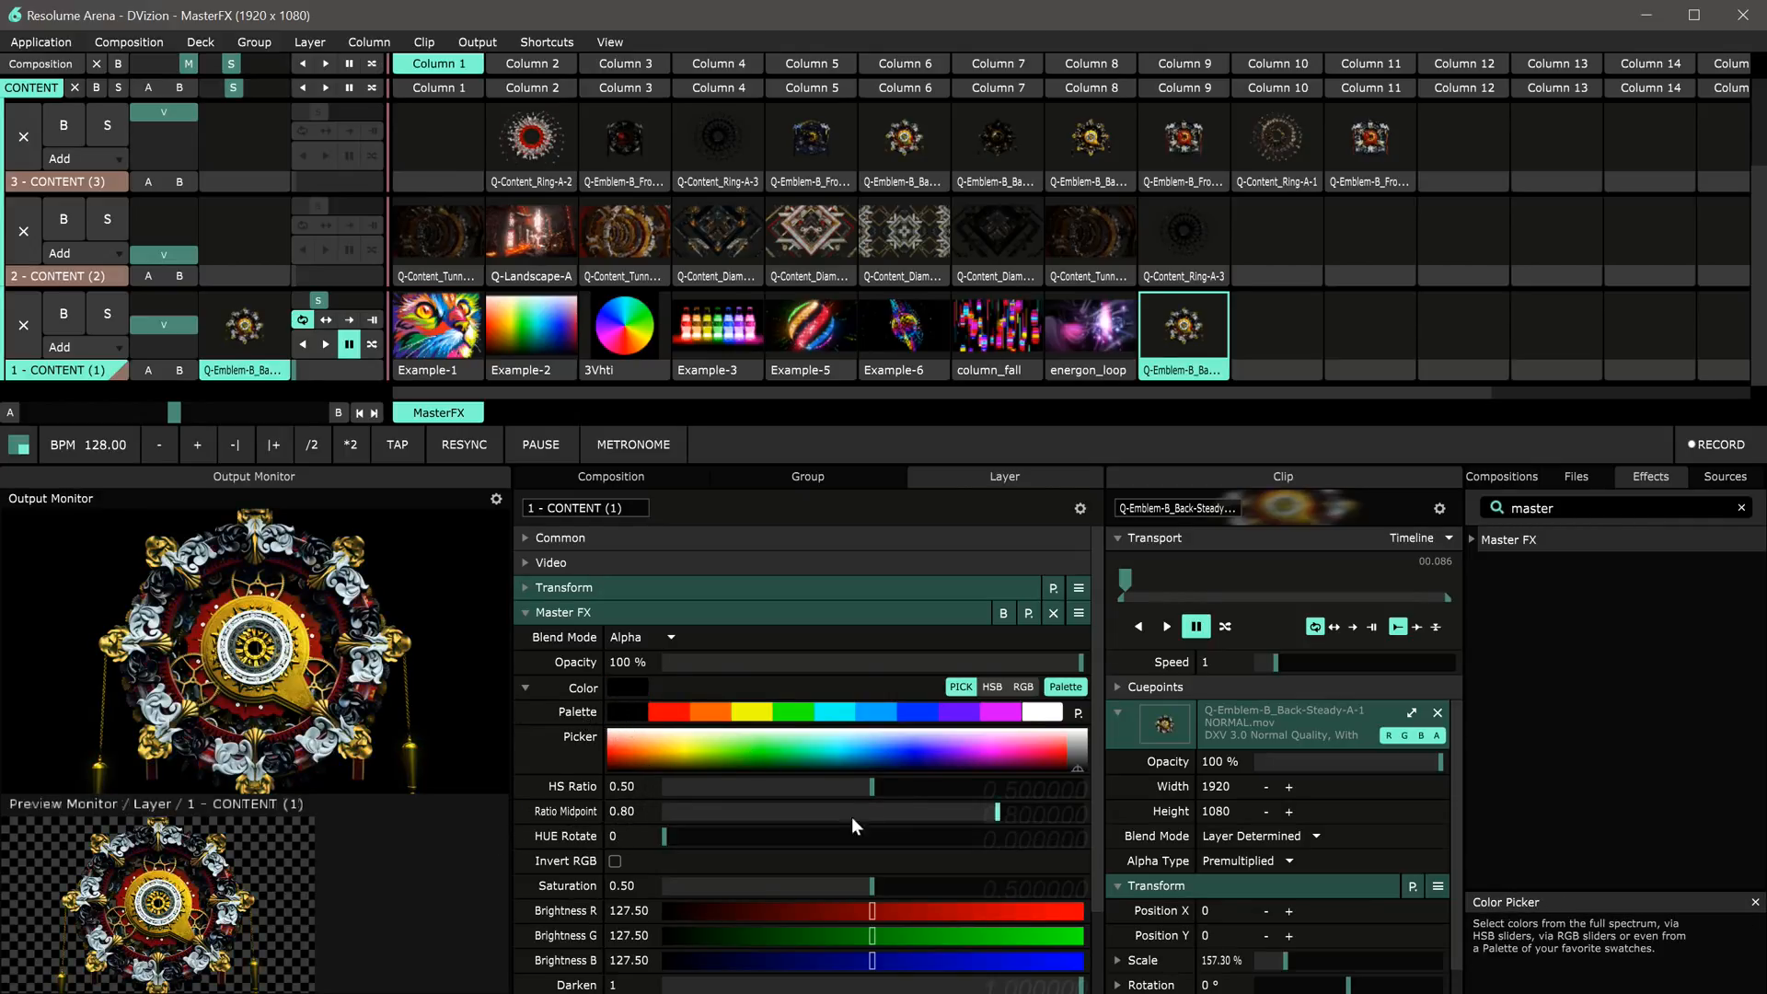
Step: Set Darken to 0.36, Exposure to 0.15, Darken to 0.55, then reset Darken and Exposure
scroll(908, 874, down, 2)
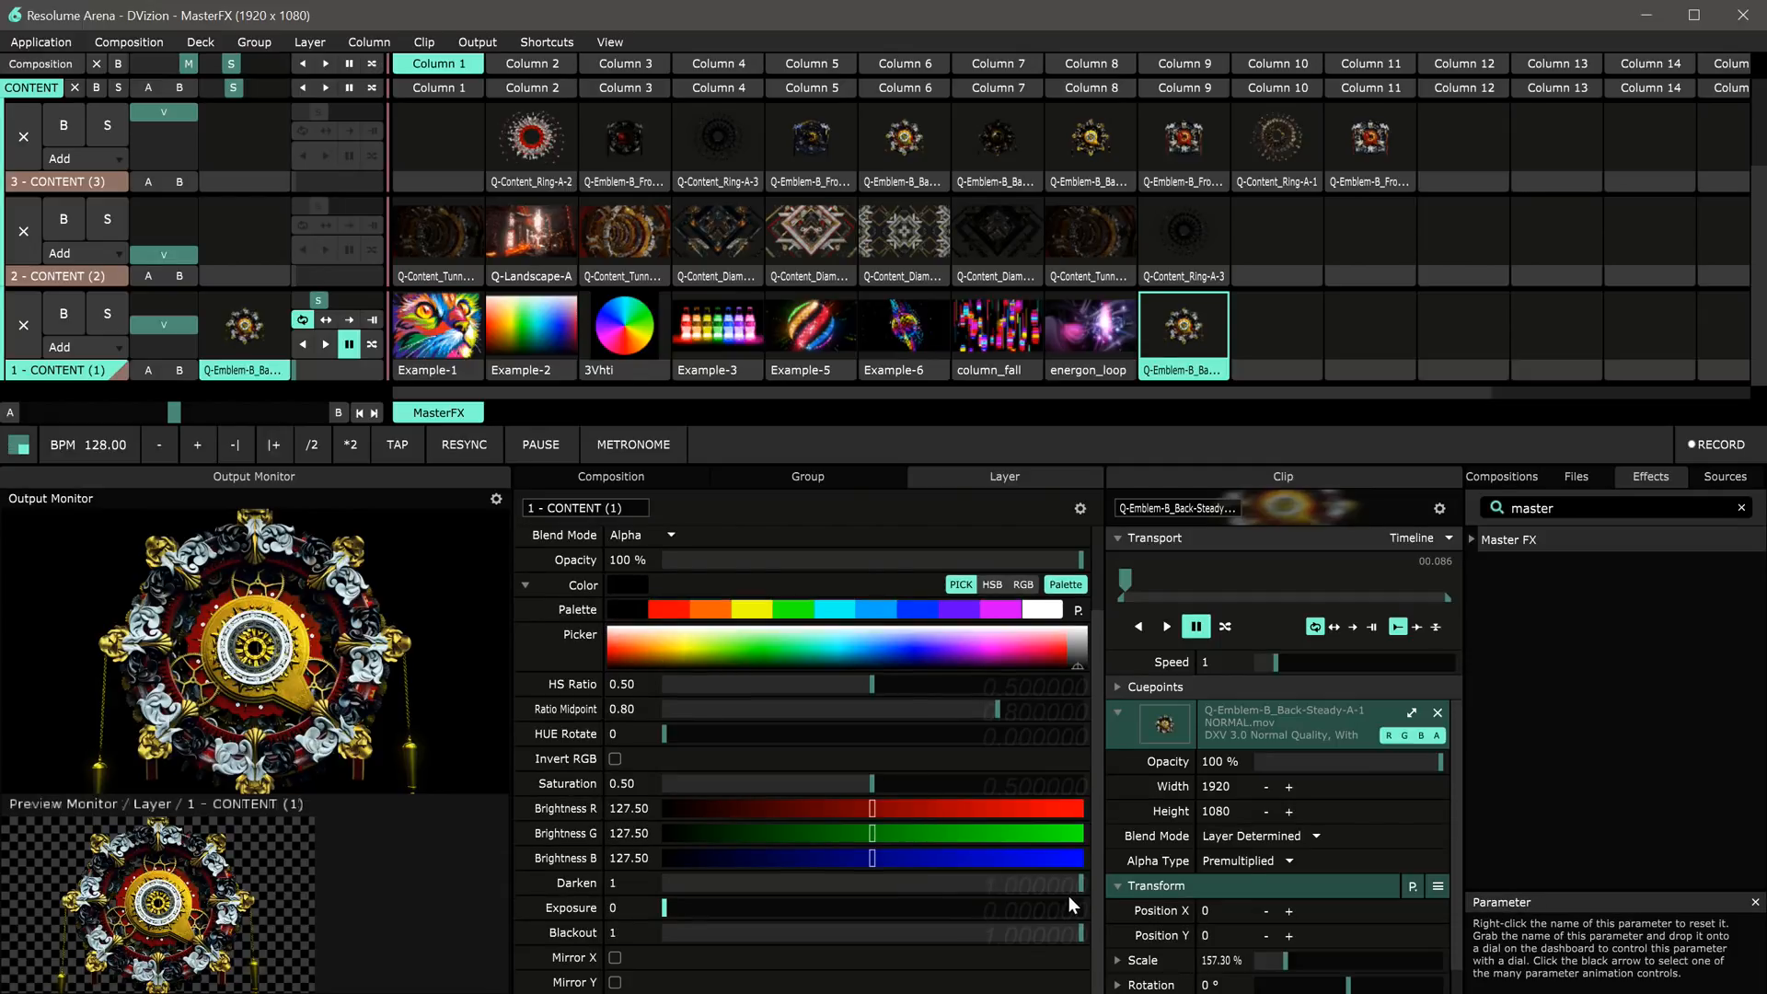
drag(1080, 885, 812, 902)
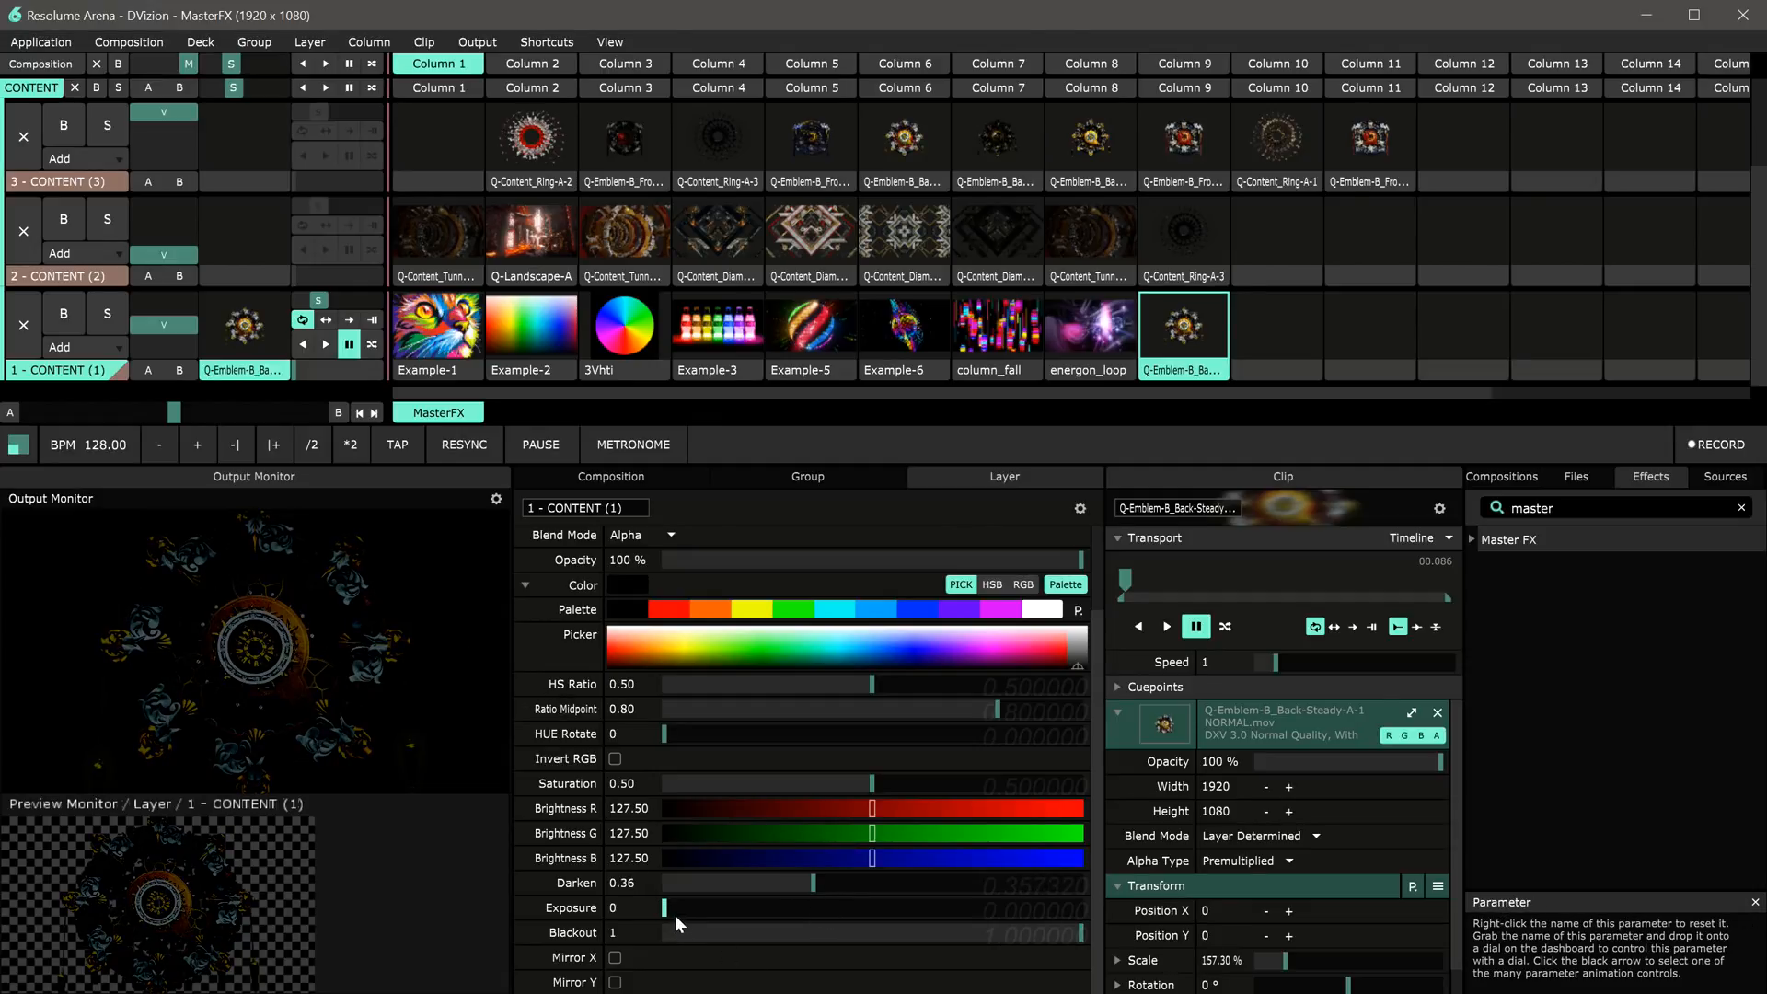
drag(670, 911, 727, 915)
drag(825, 881, 893, 886)
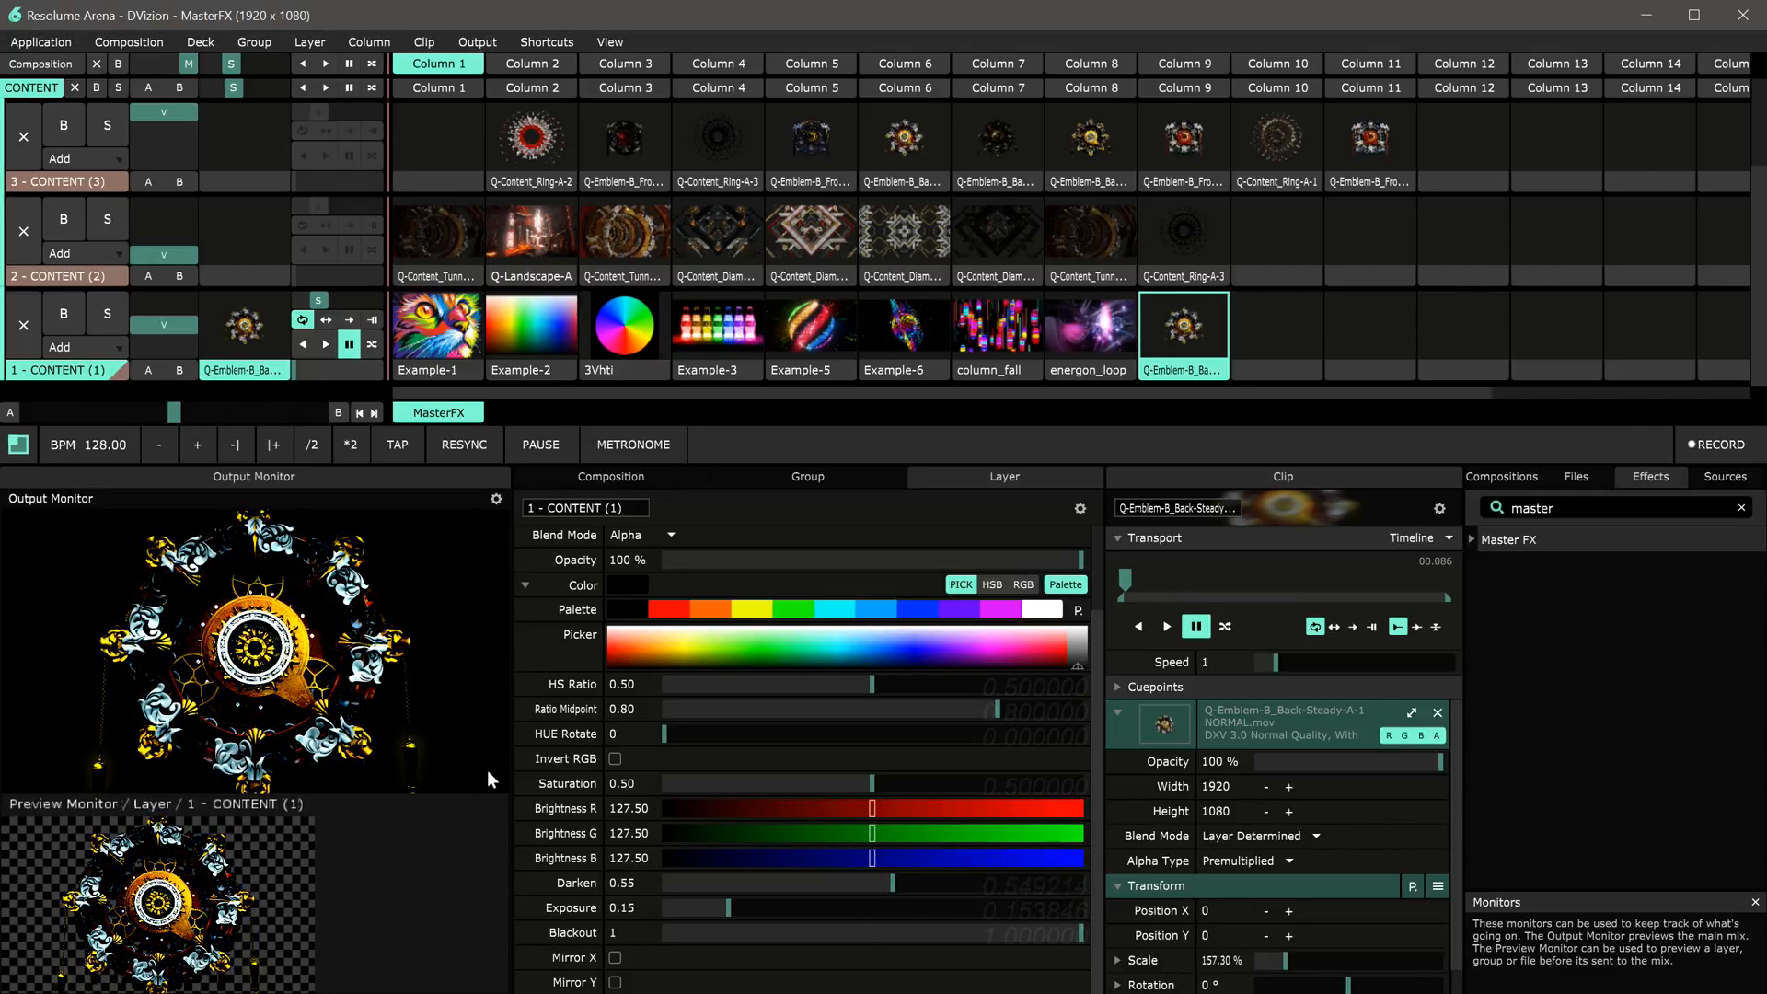
right_click(901, 889)
right_click(727, 907)
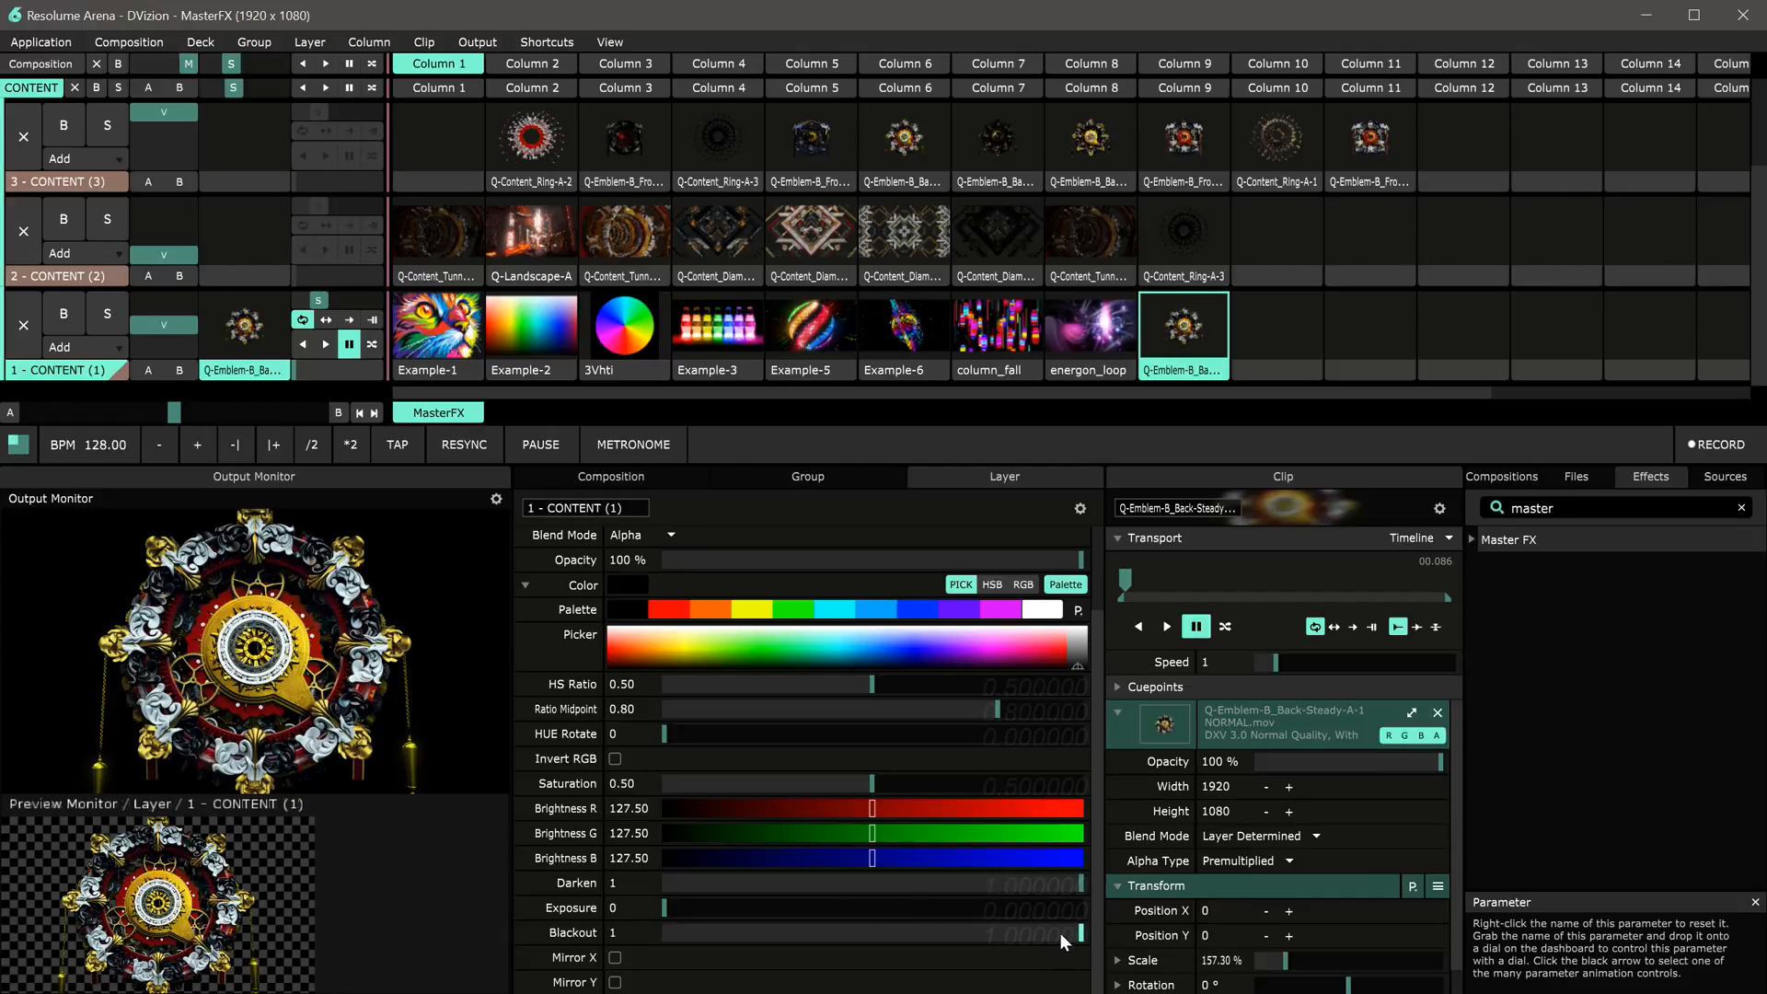
Step: Adjust Blackout and Exposure, then reset Exposure
drag(1062, 931, 824, 940)
drag(665, 907, 1084, 937)
right_click(683, 909)
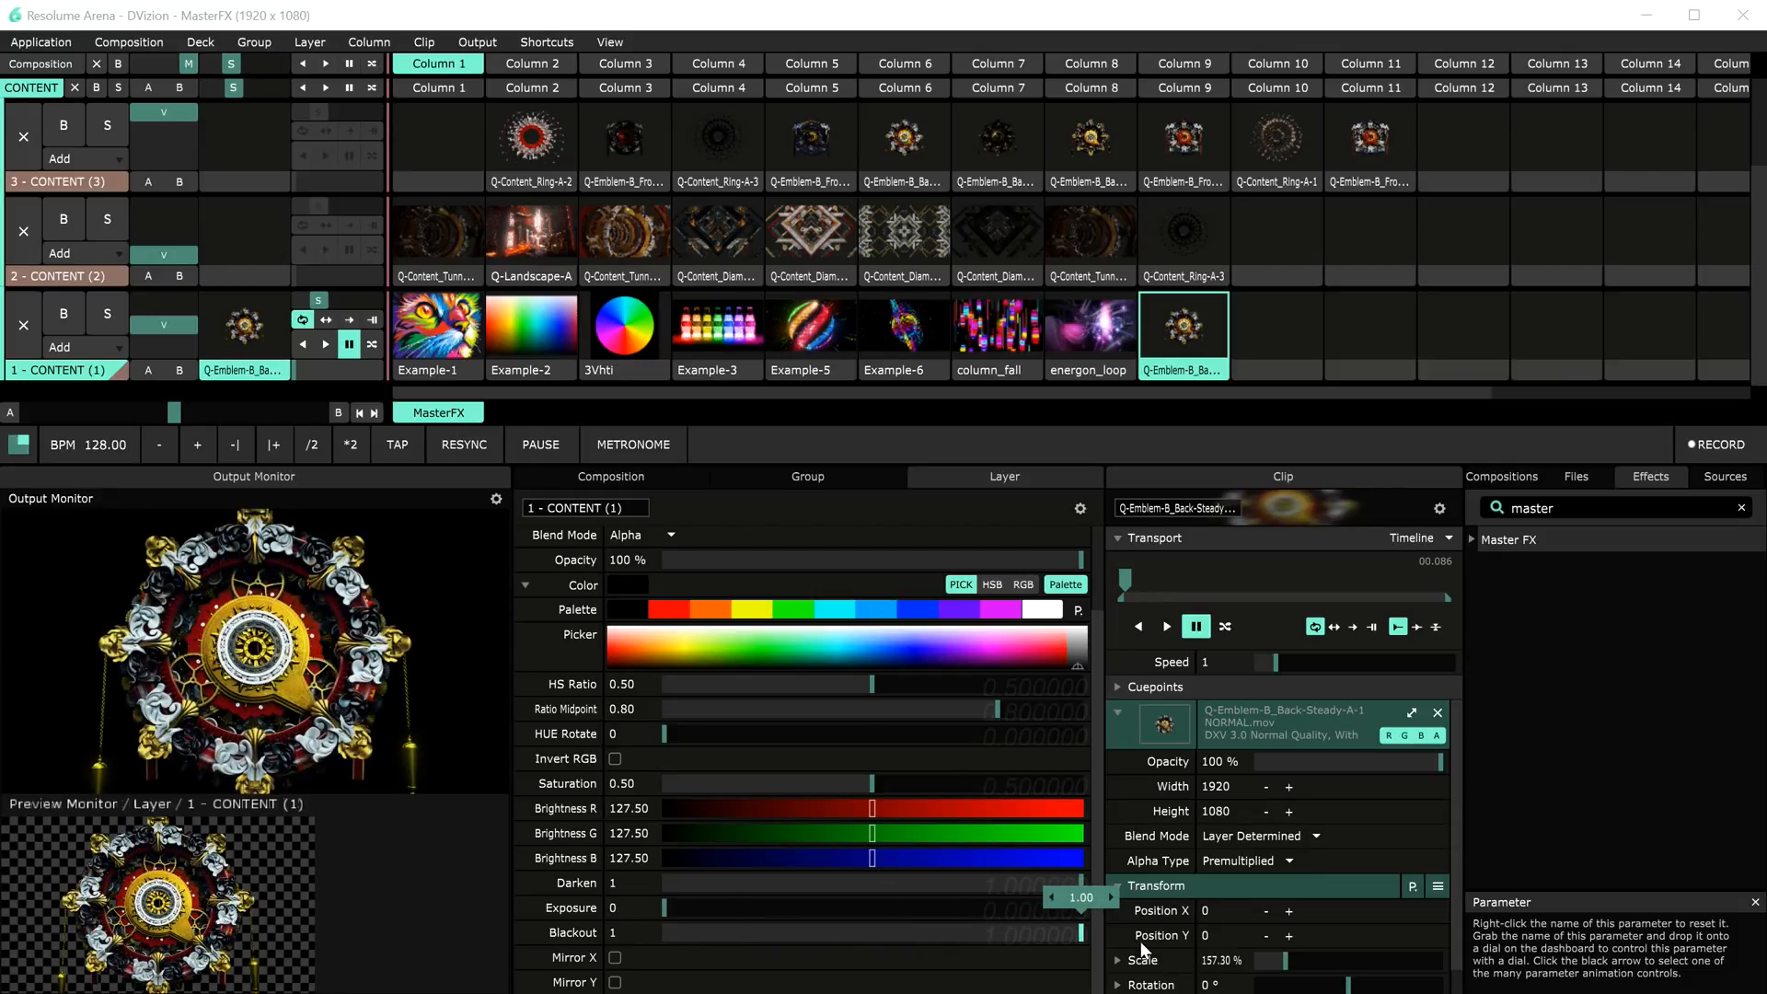
Step: Launch Example-5 and toggle Mirror X and Mirror Y on and back off
click(777, 366)
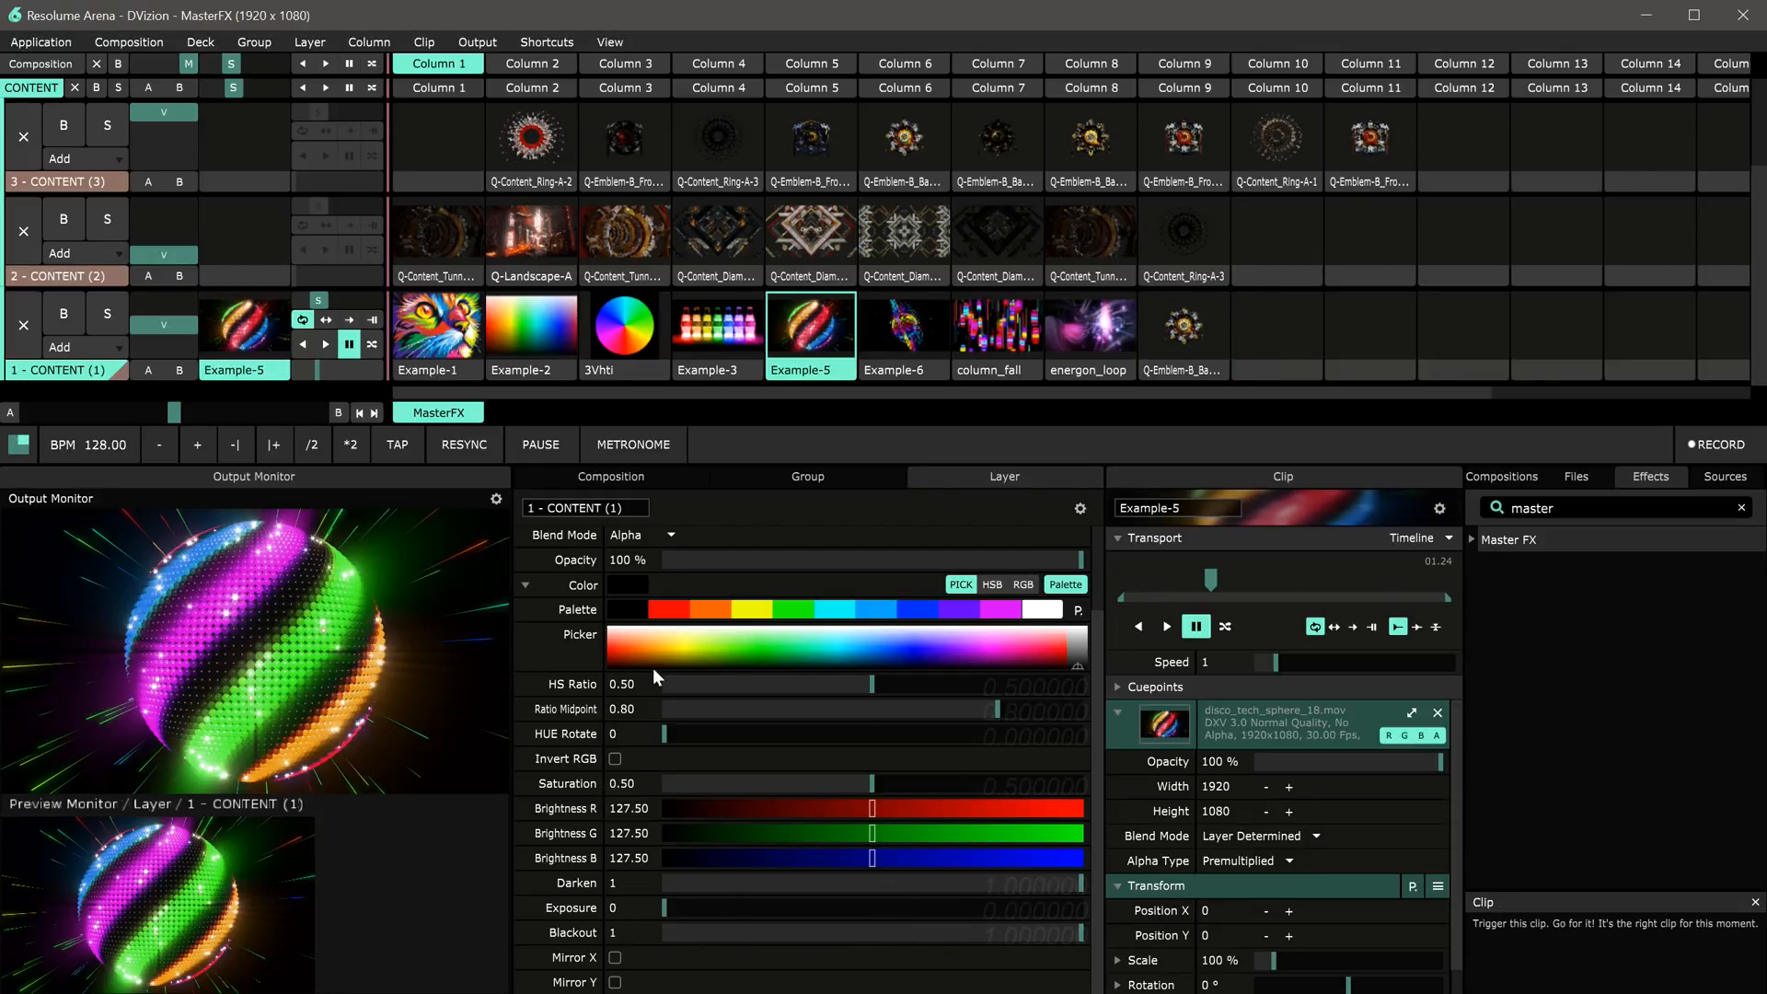
click(615, 958)
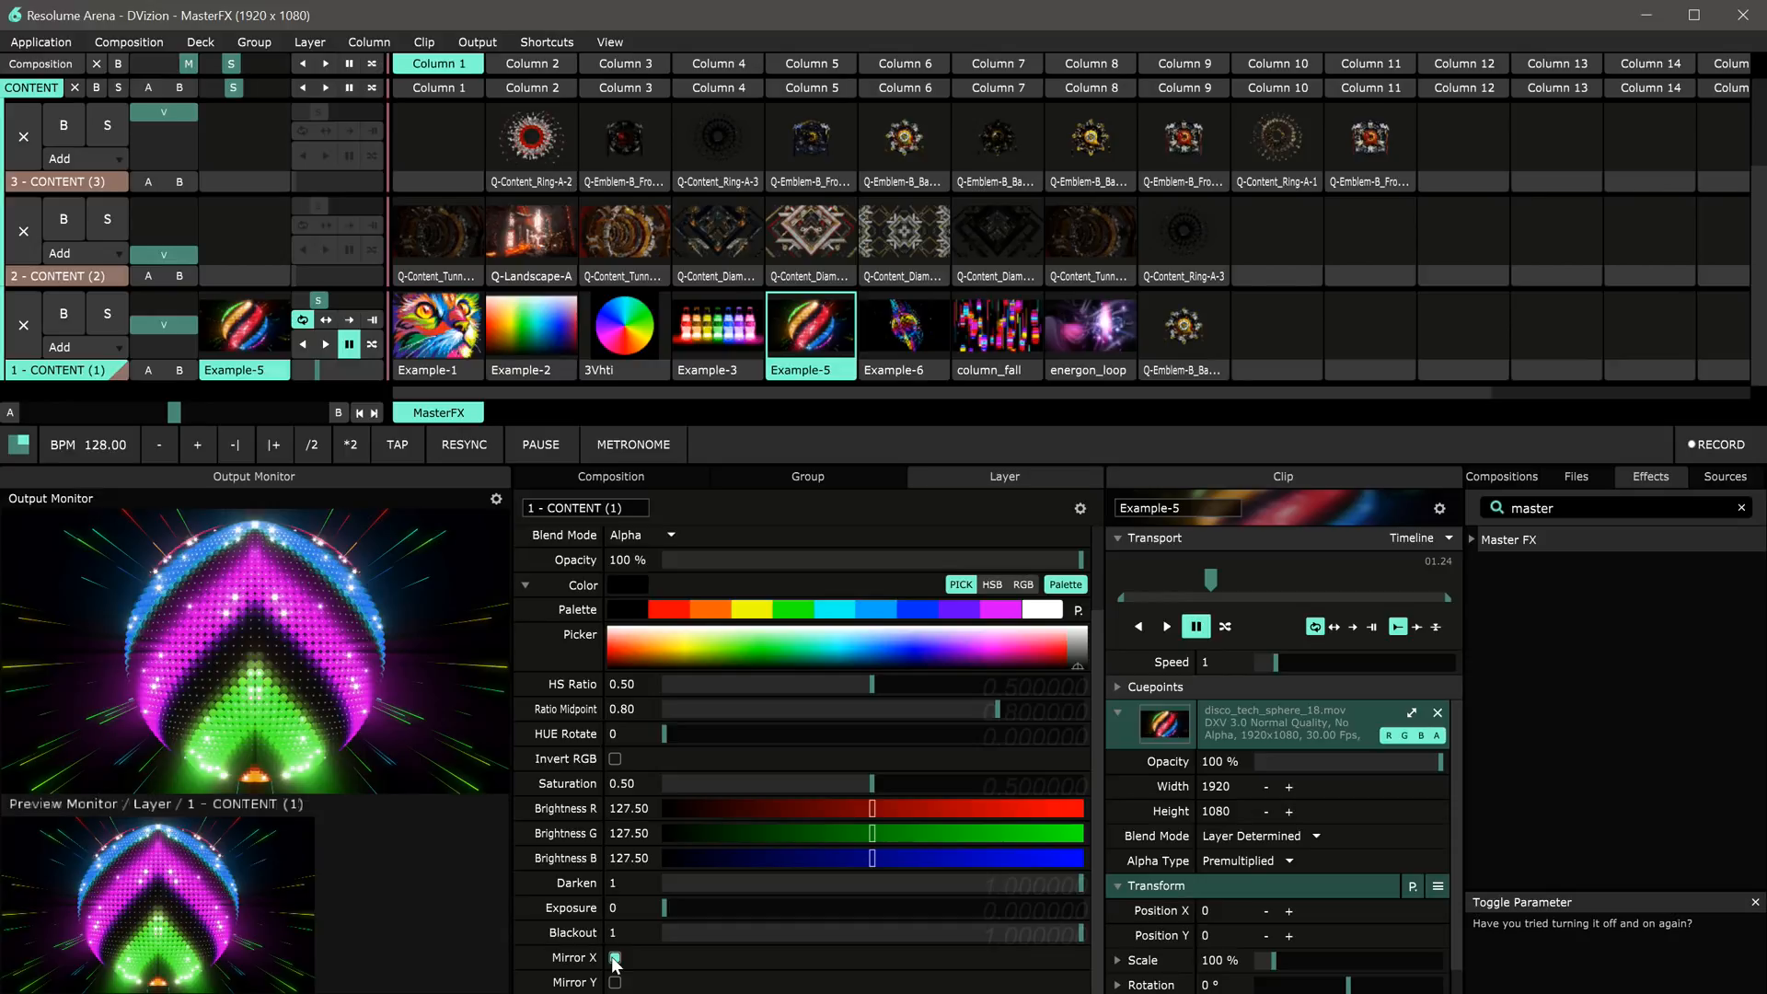
click(615, 982)
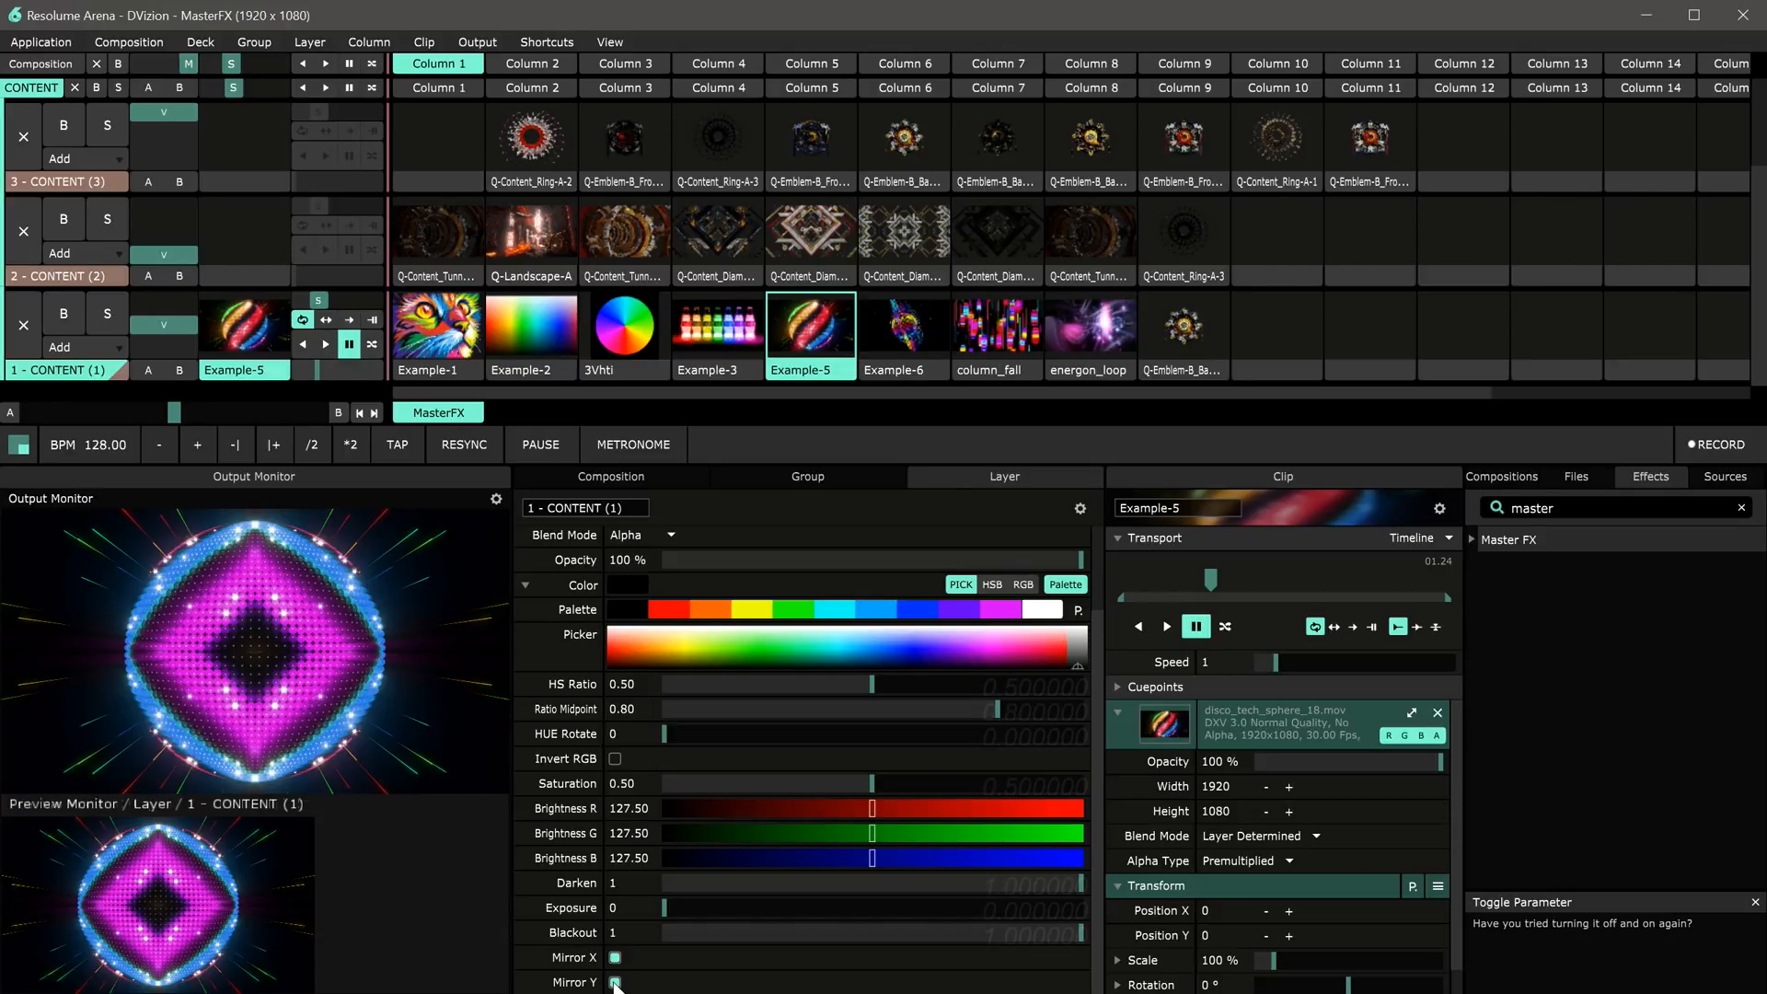
click(615, 982)
click(615, 959)
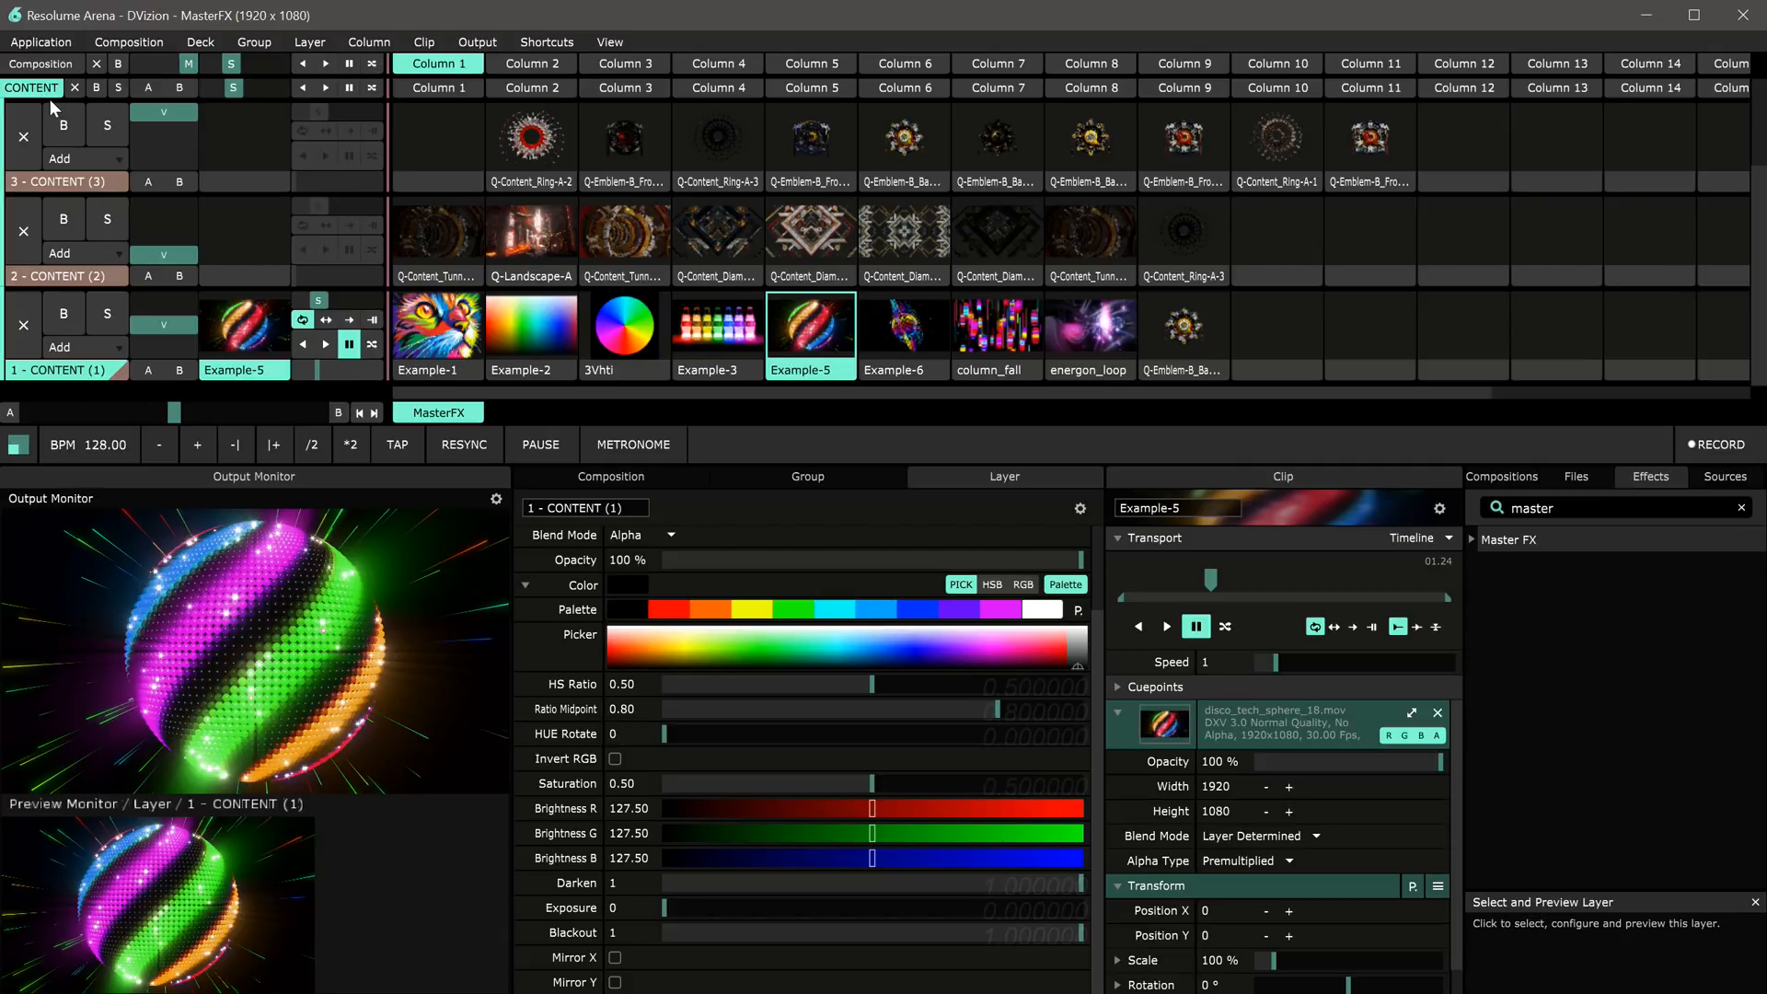
Step: Remove the Master FX effect from layer 1
click(30, 87)
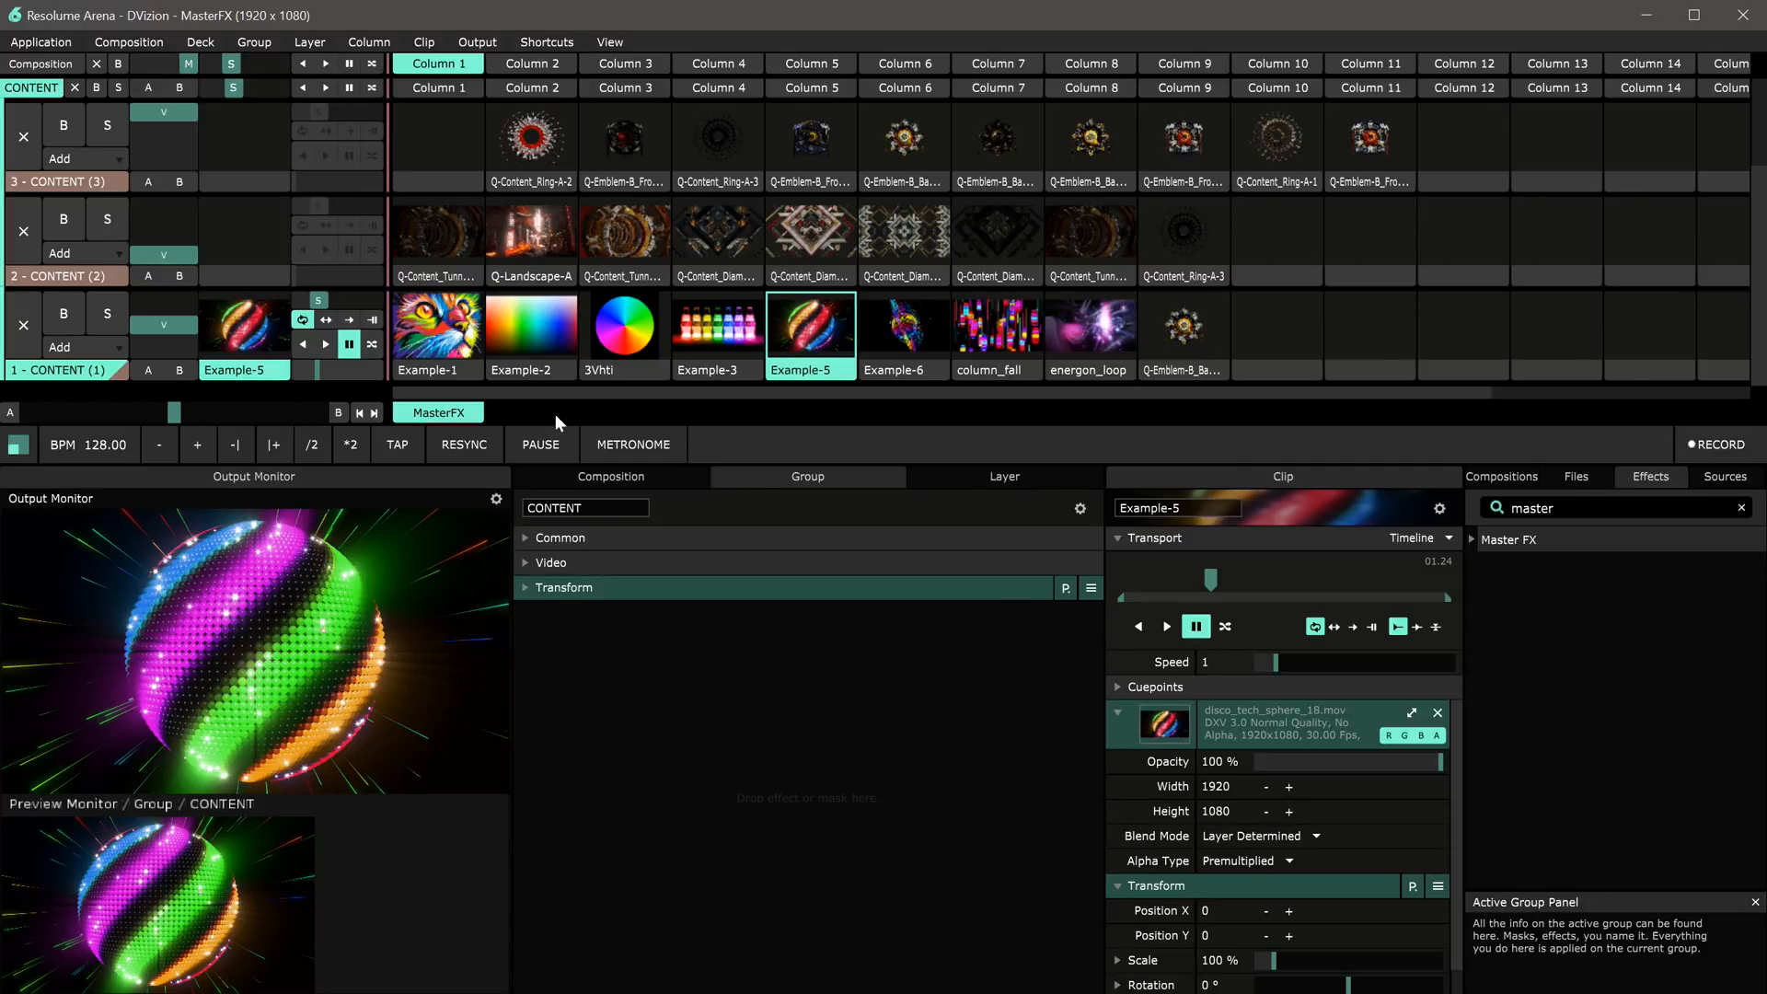
click(73, 370)
scroll(810, 699, up, 2)
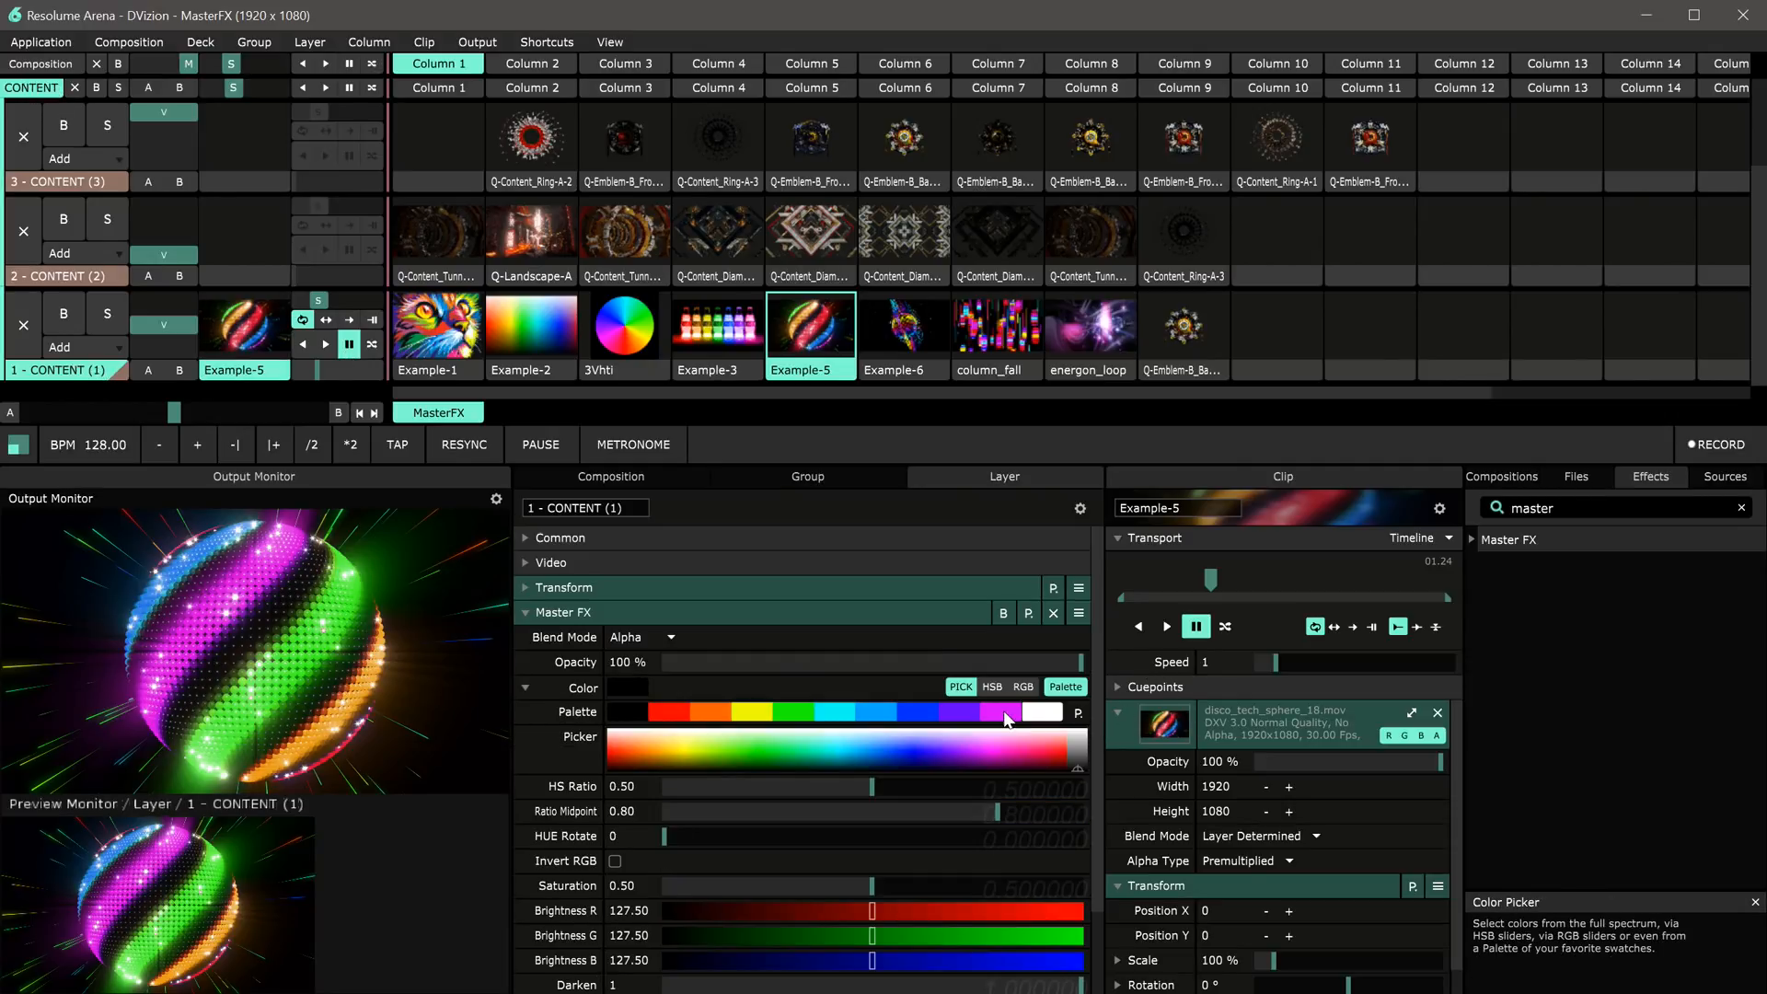
click(1091, 612)
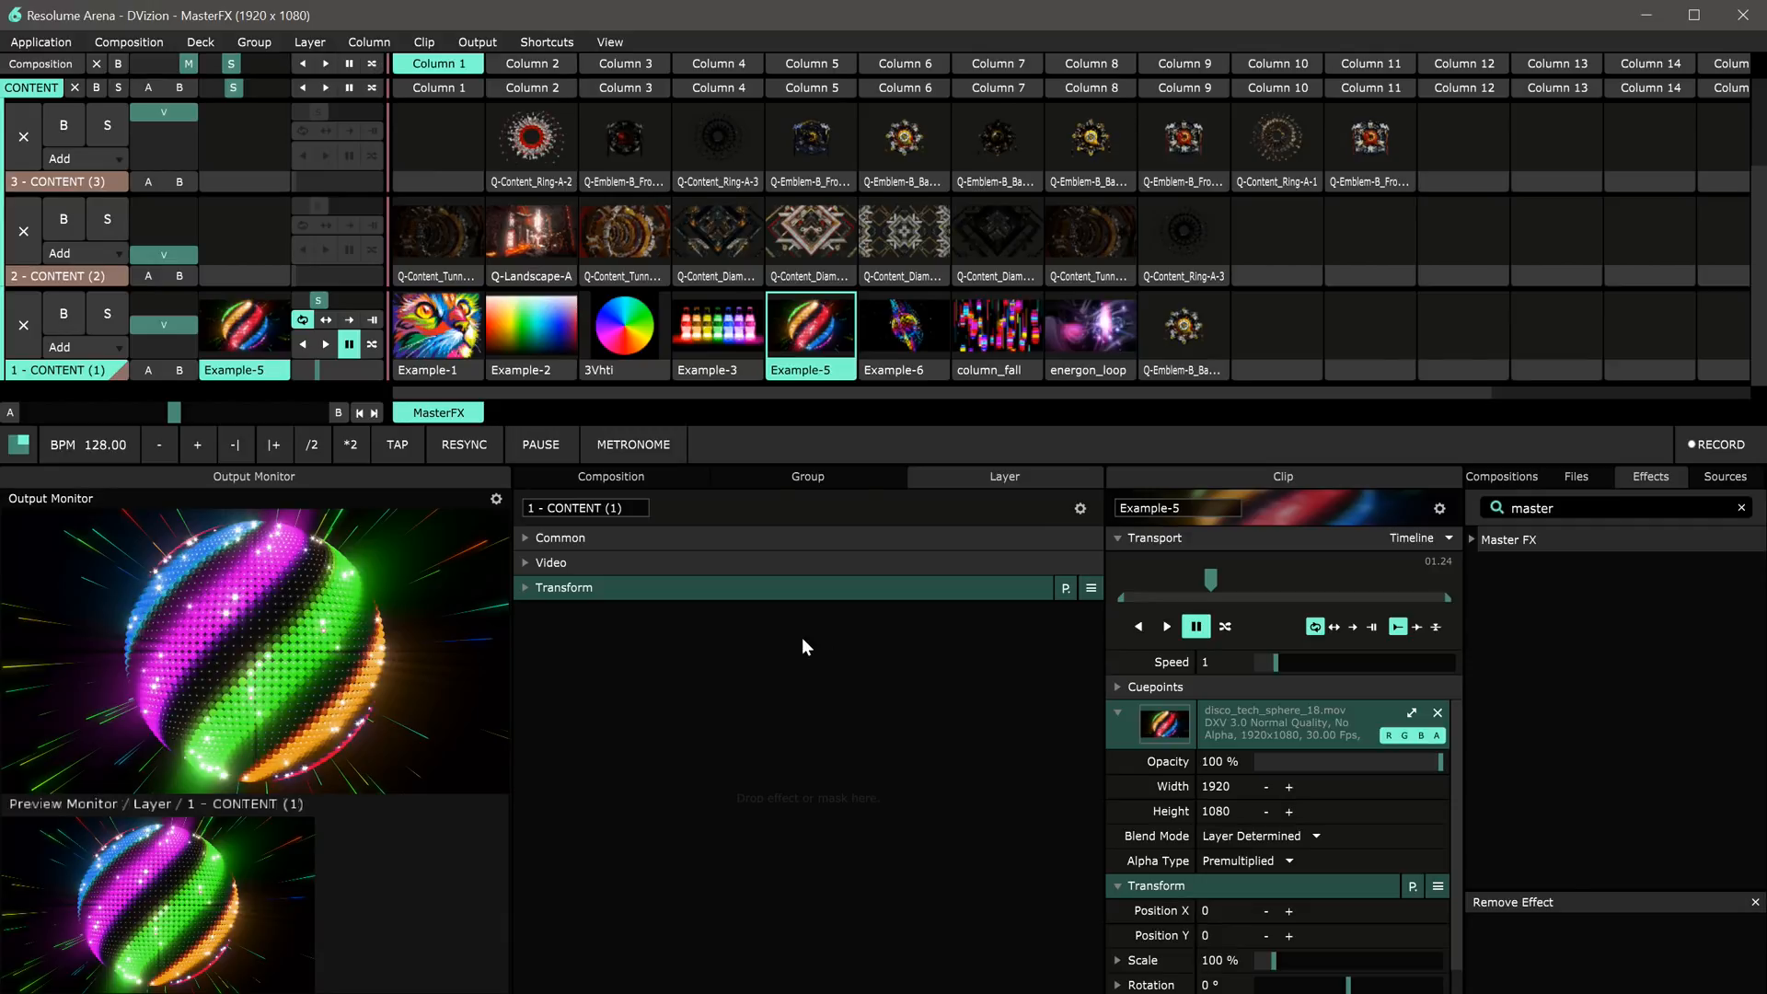
Step: Add Master FX from the Effects browser to the CONTENT group
click(29, 86)
drag(1500, 539, 810, 766)
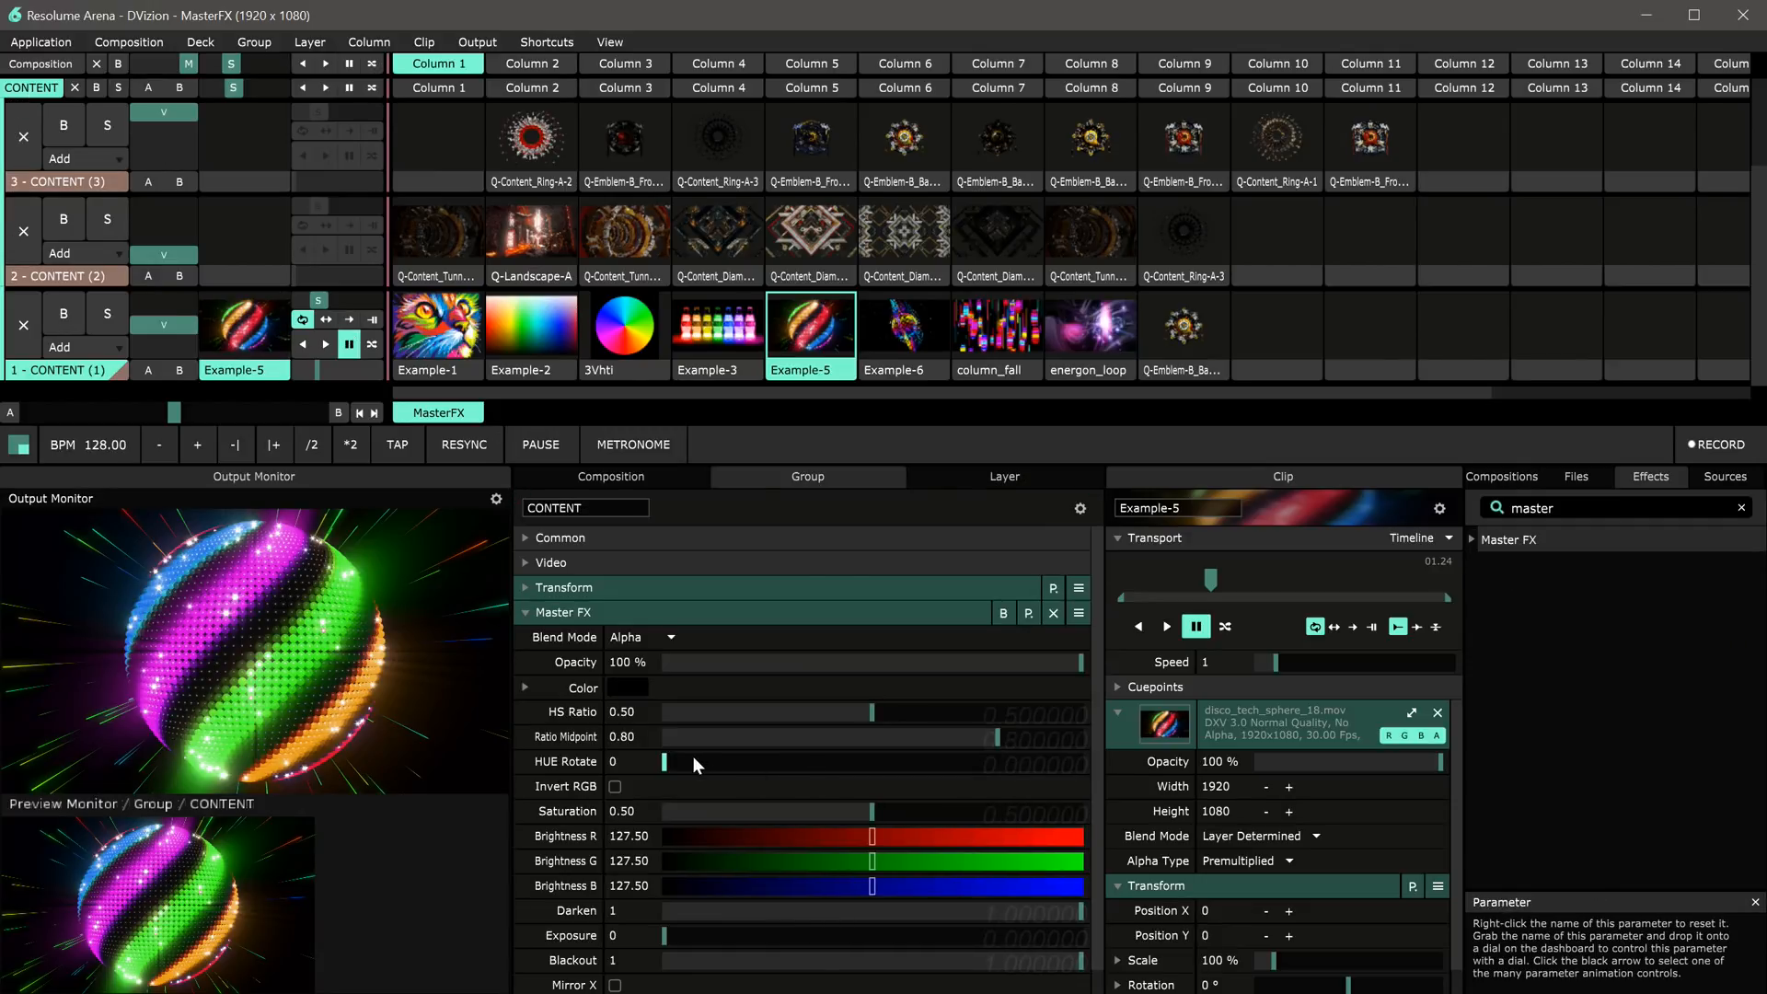
Step: Switch the group's Master FX colour to palette mode and apply the purple, then magenta swatch
click(578, 687)
click(1073, 688)
click(1027, 651)
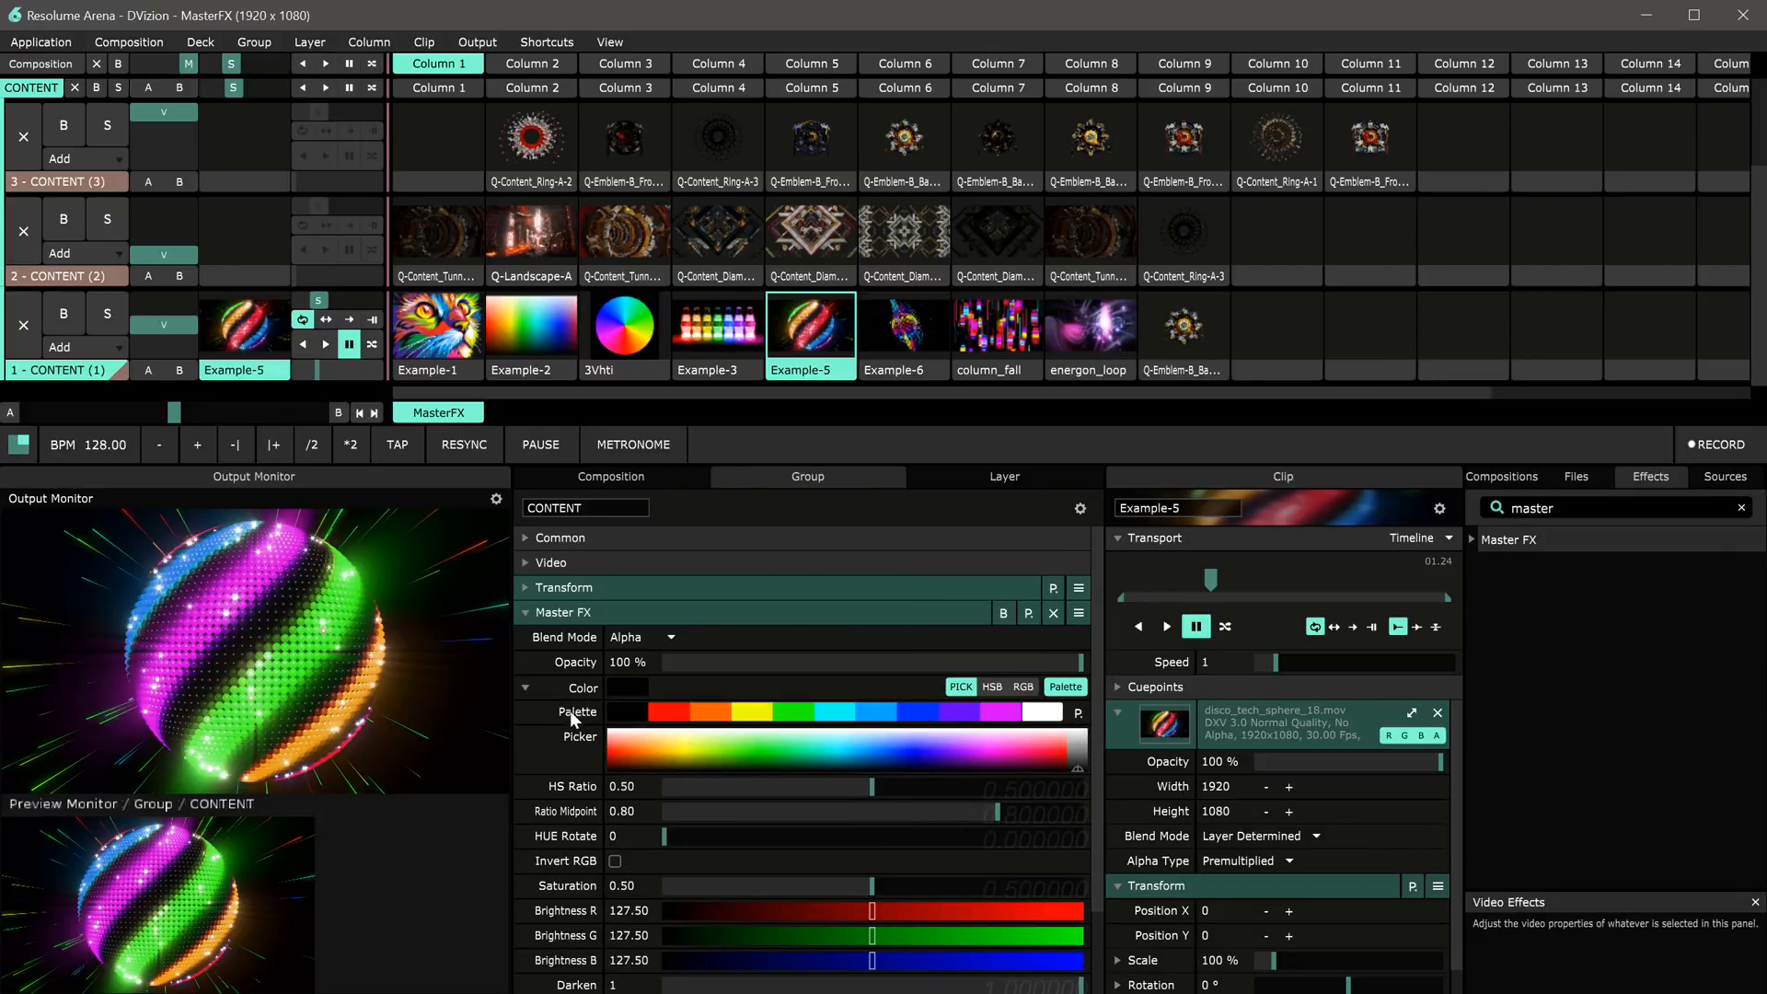
click(957, 714)
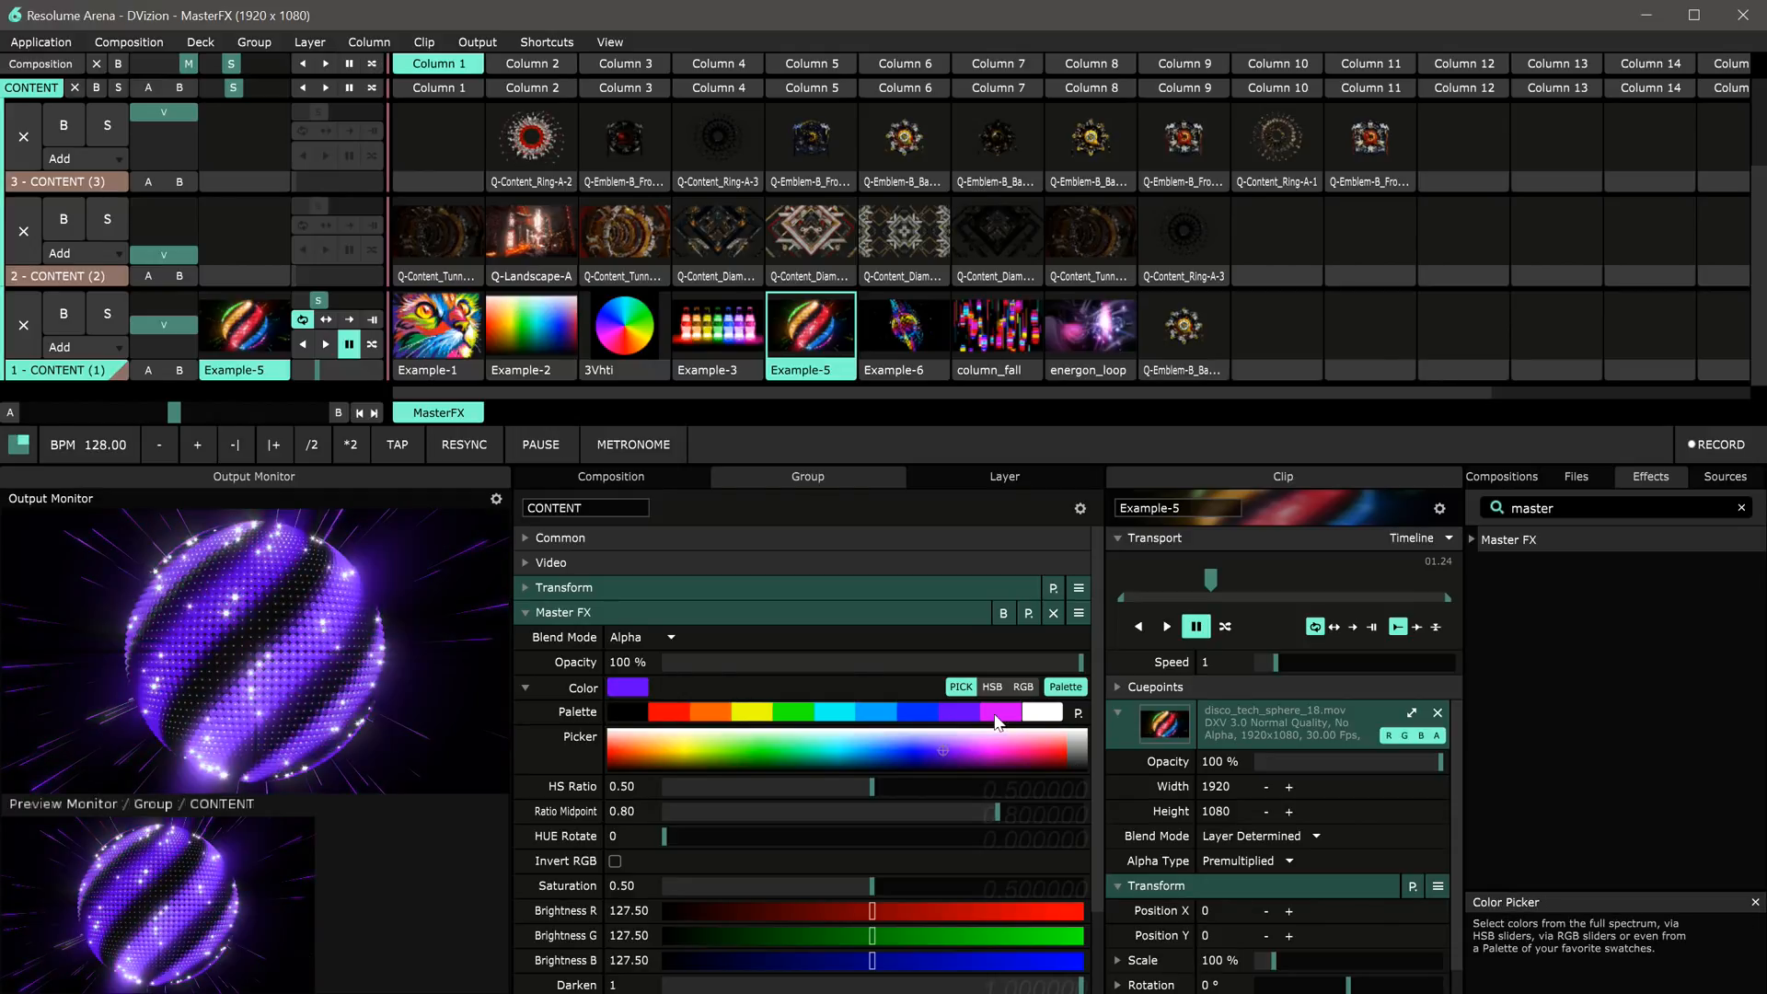
click(986, 715)
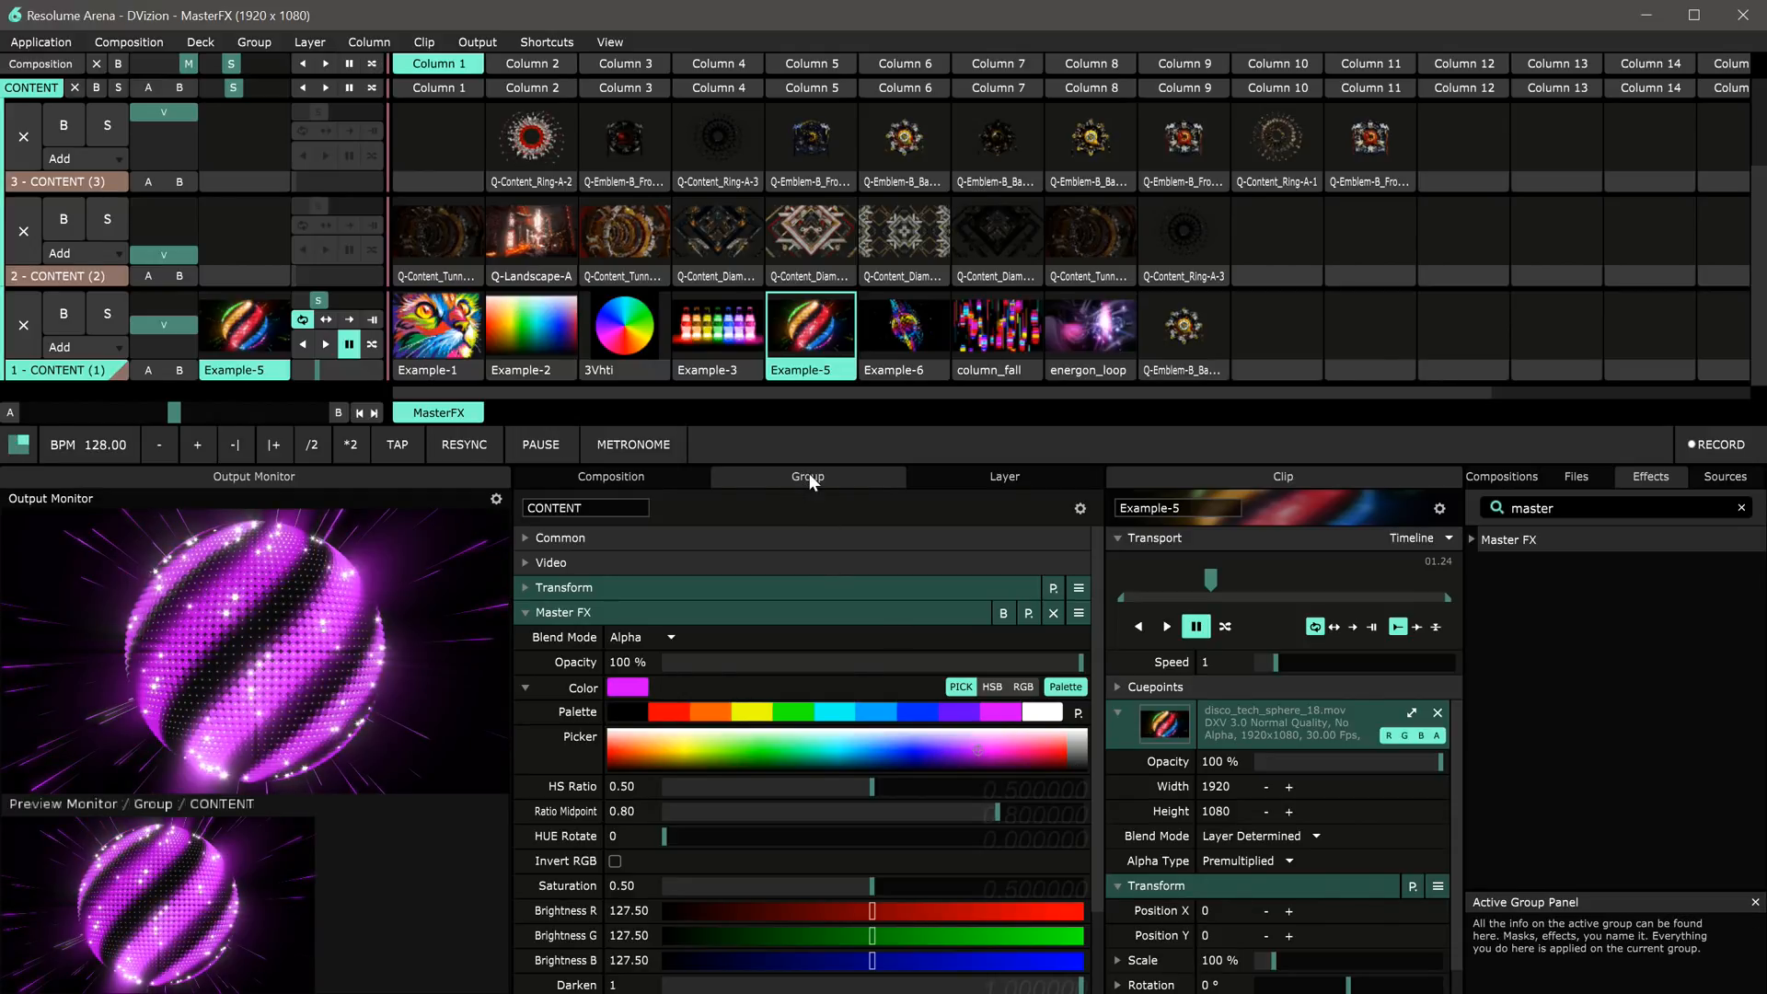
Step: Dock the Group panel in its own column beside the monitors and preview layer 1
drag(698, 493, 523, 676)
drag(701, 651, 748, 653)
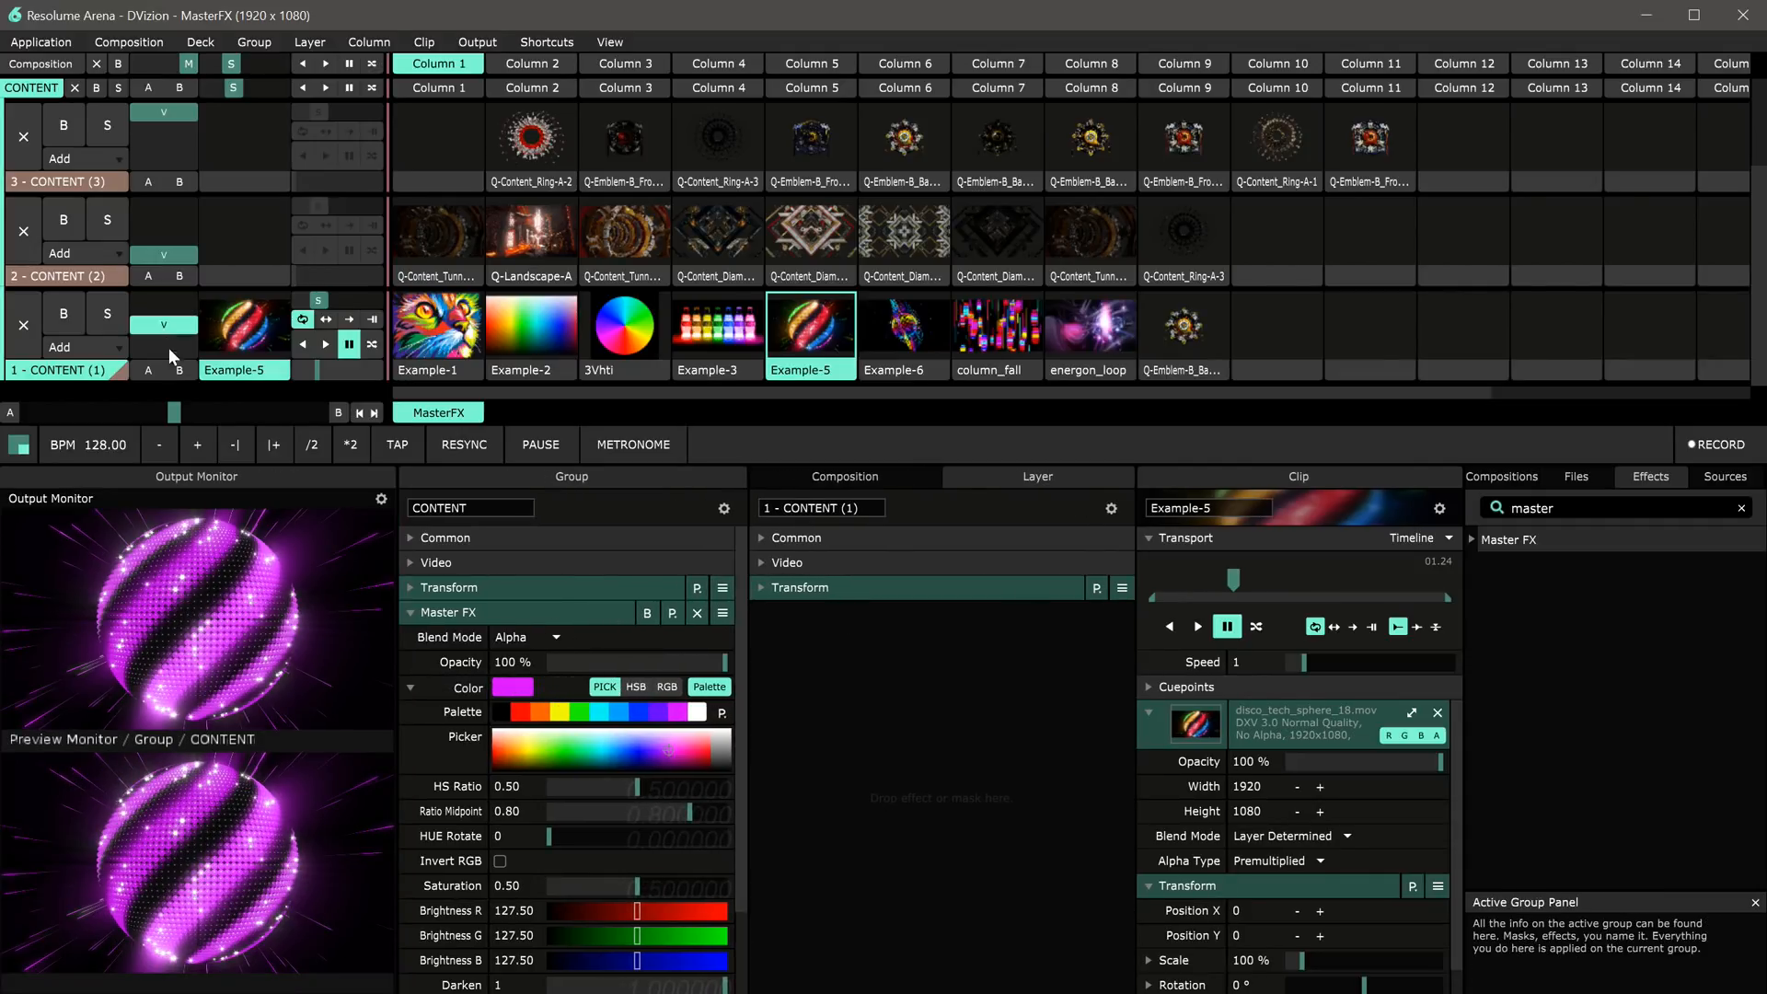
click(73, 278)
click(70, 370)
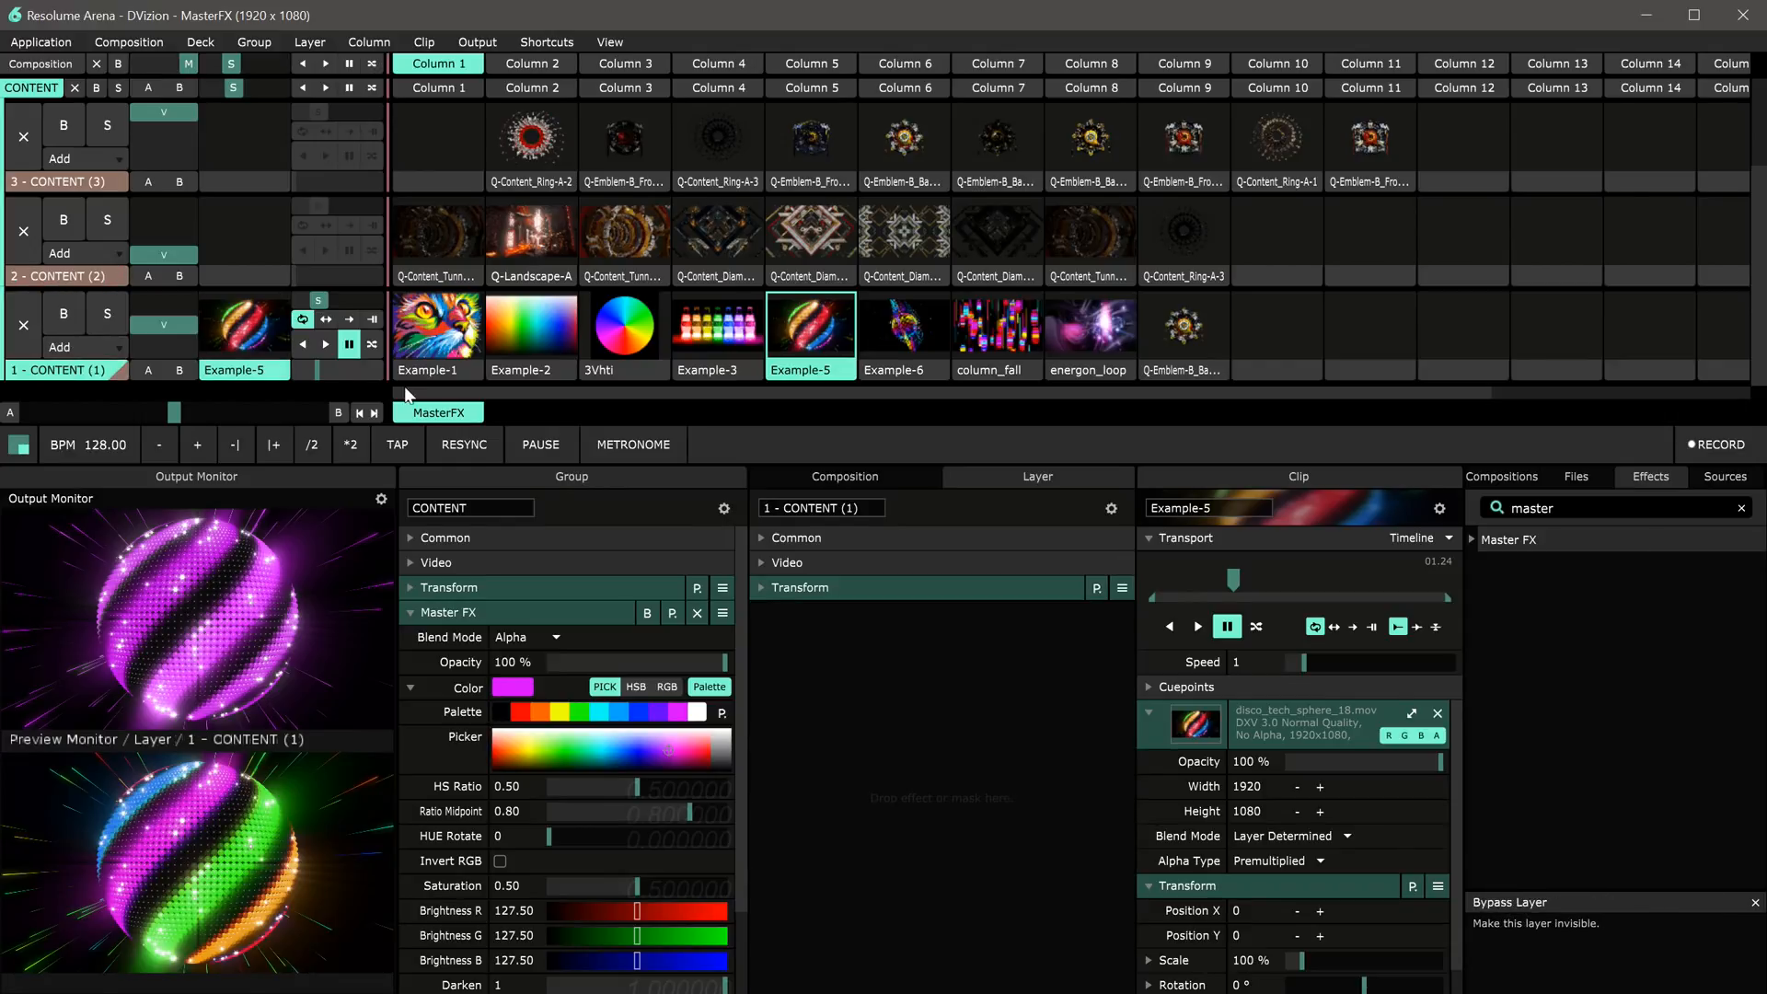
Step: Play layer 1 and trigger the Q-Content_Ring-A-3 clip on layer 2 and a Q-Emblem-B clip on layer 3
click(327, 345)
click(96, 278)
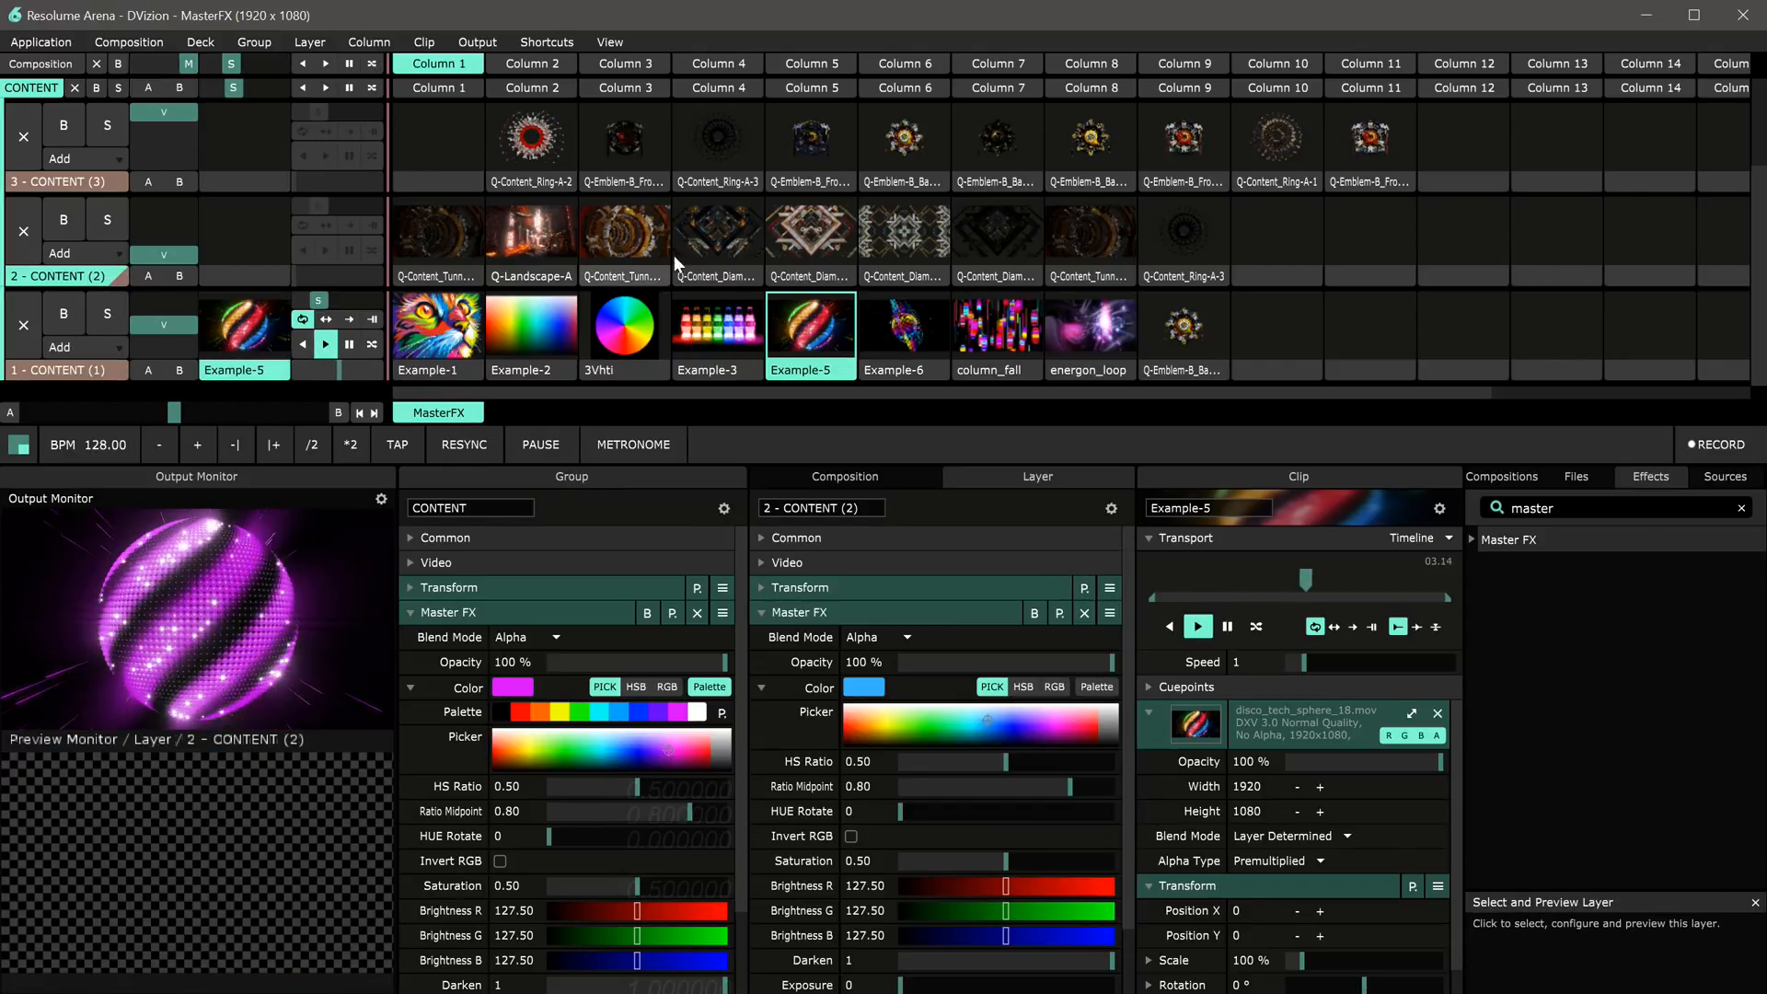
click(1183, 232)
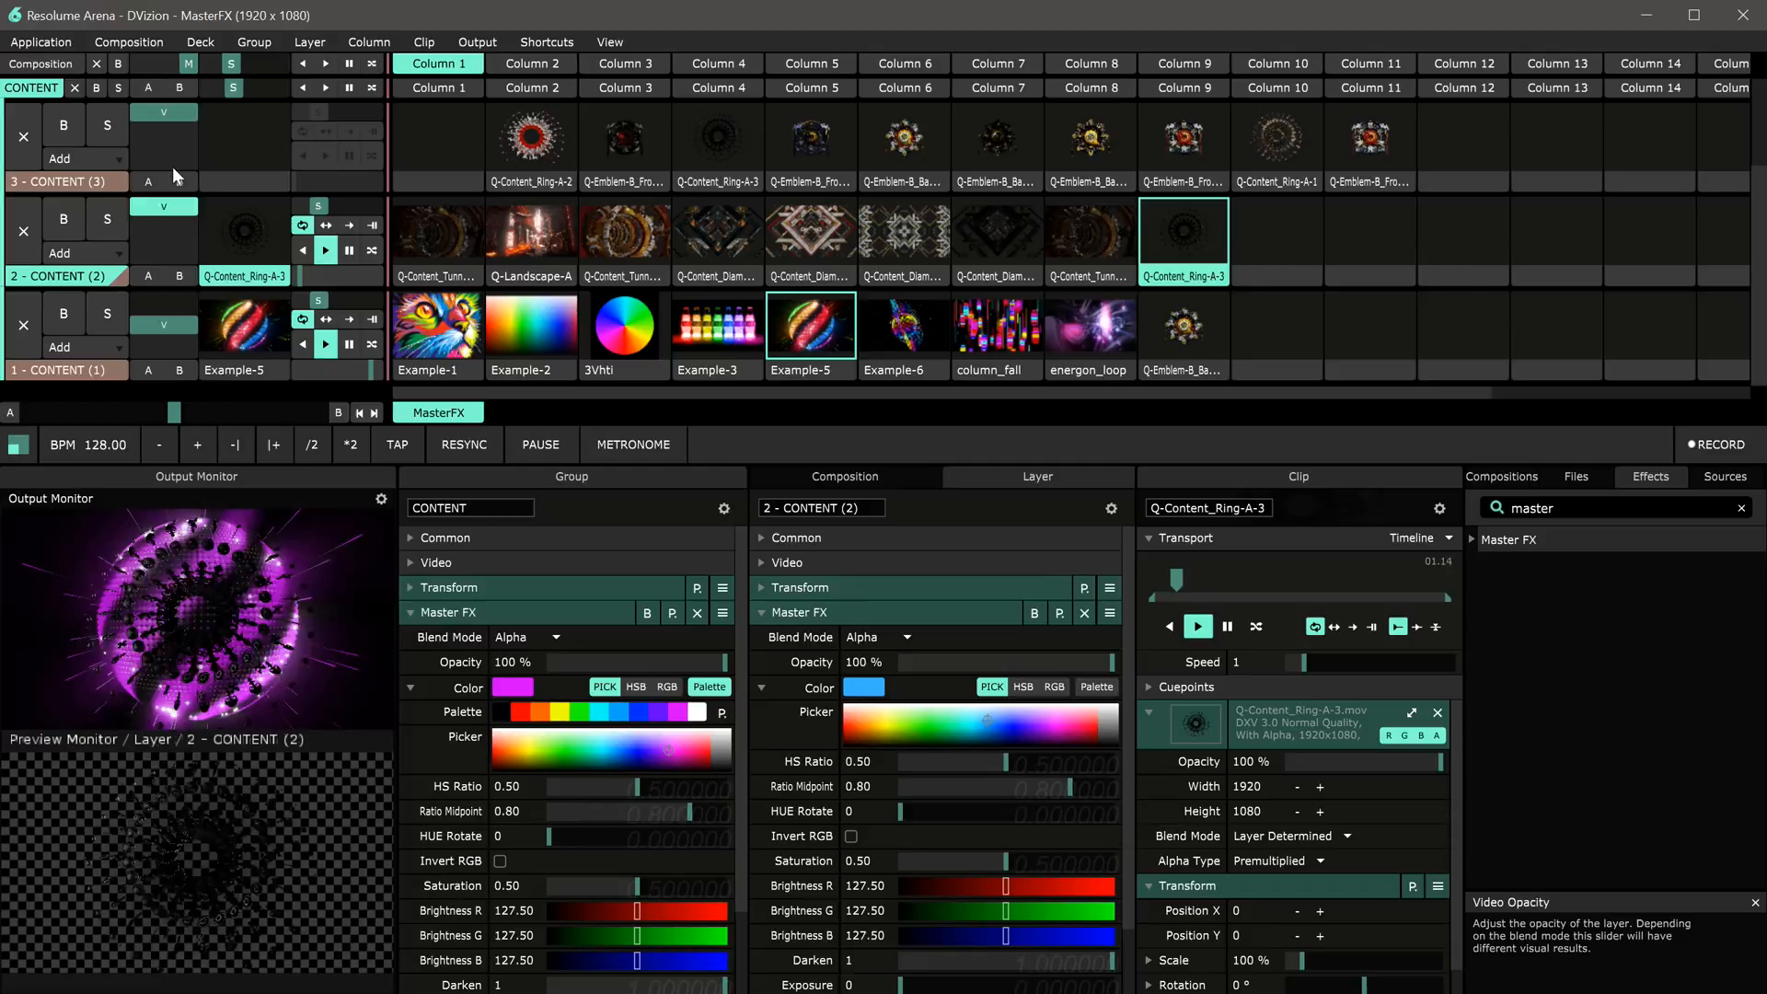
click(65, 184)
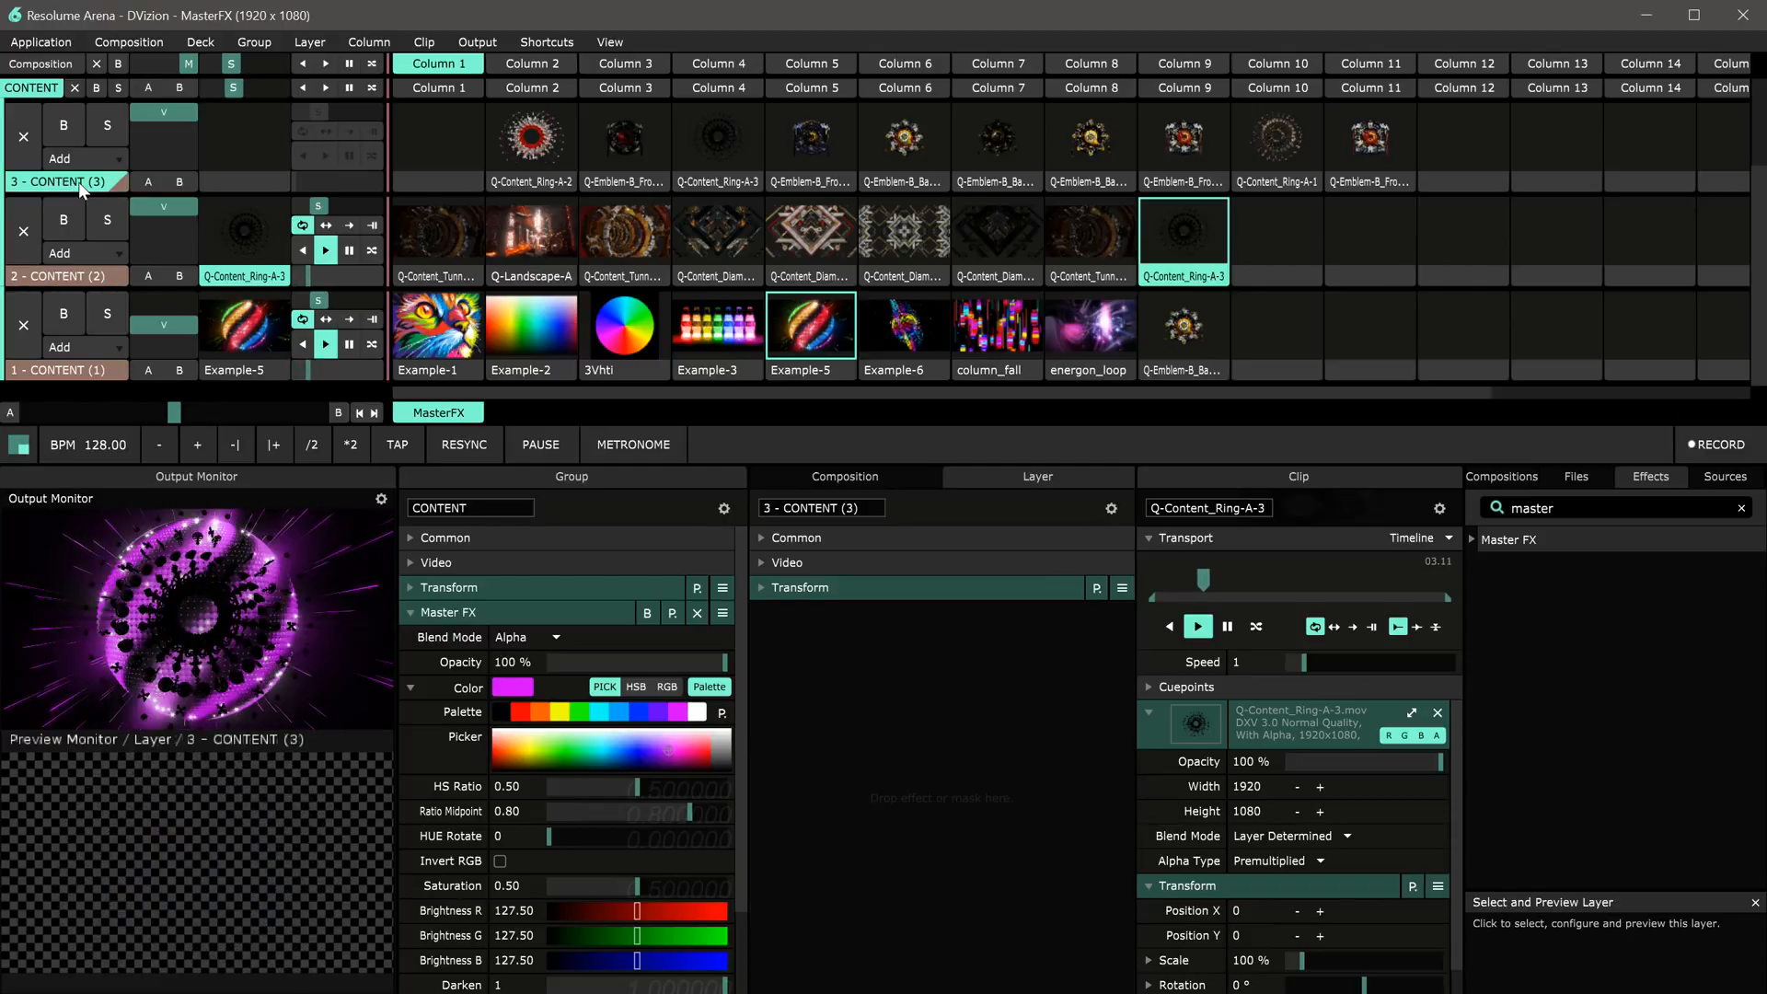
click(905, 150)
Step: Select the CONTENT group, set its Master FX HS Ratio to 0.43, and apply the red, then blue palette swatch
drag(398, 579, 554, 579)
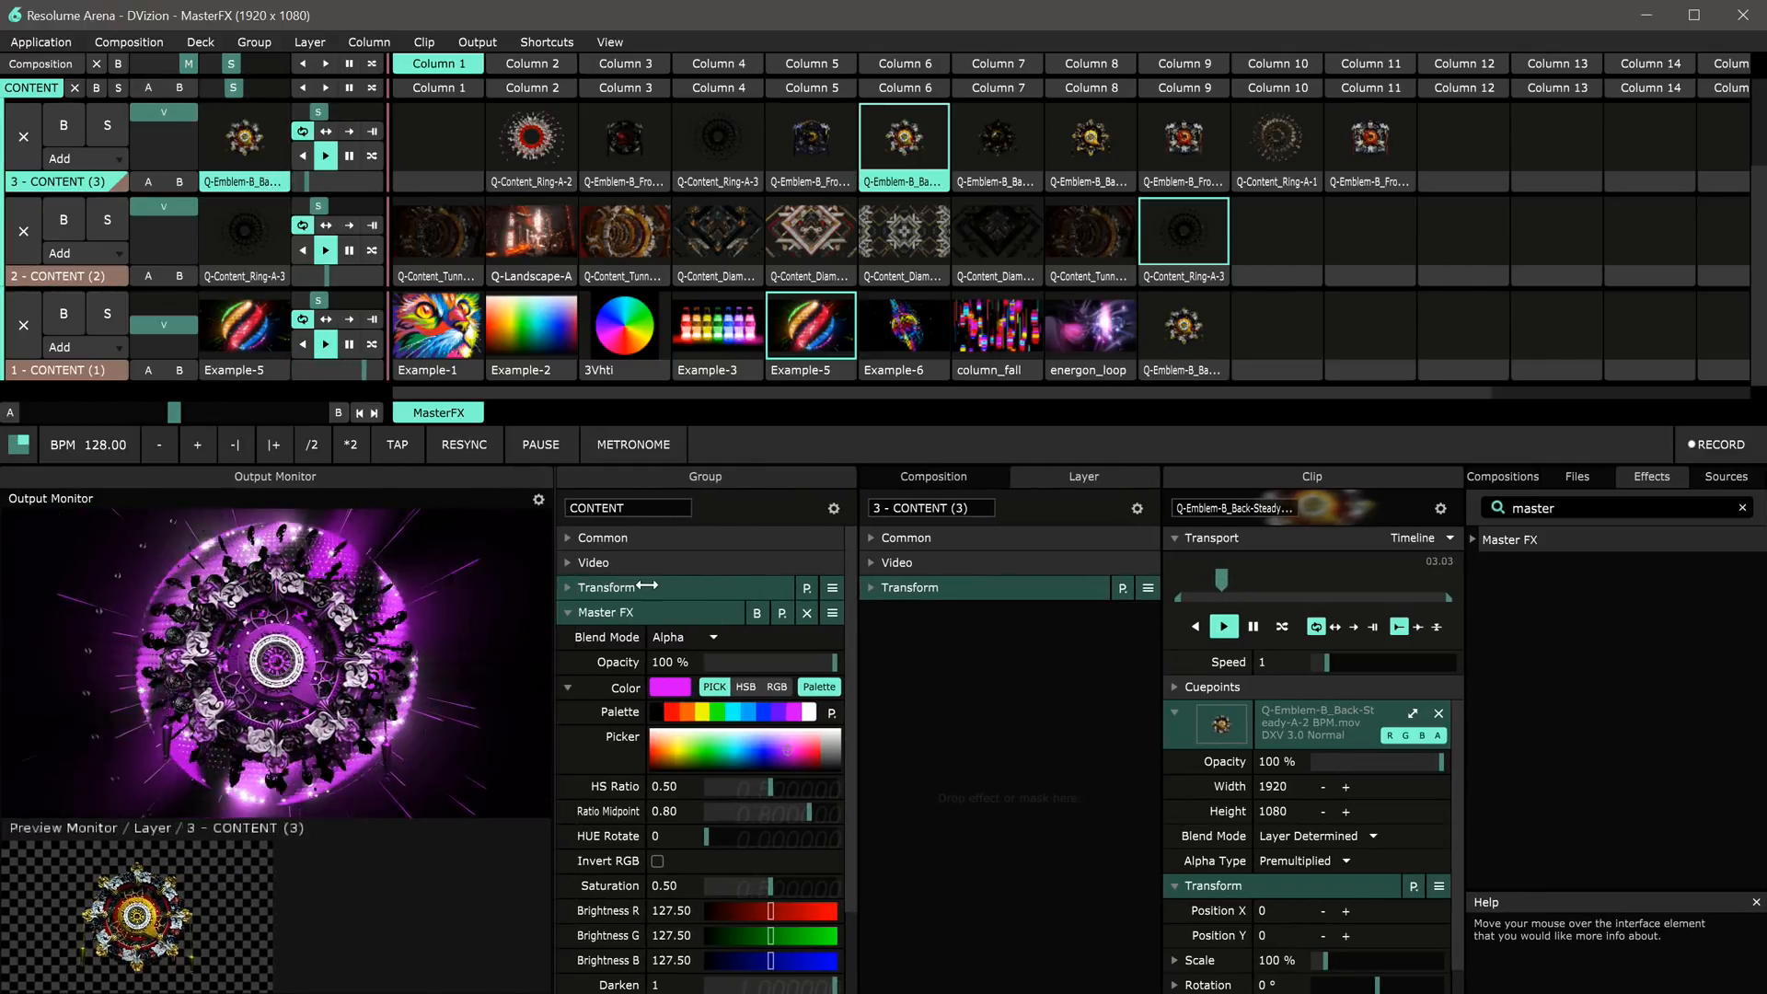
click(46, 92)
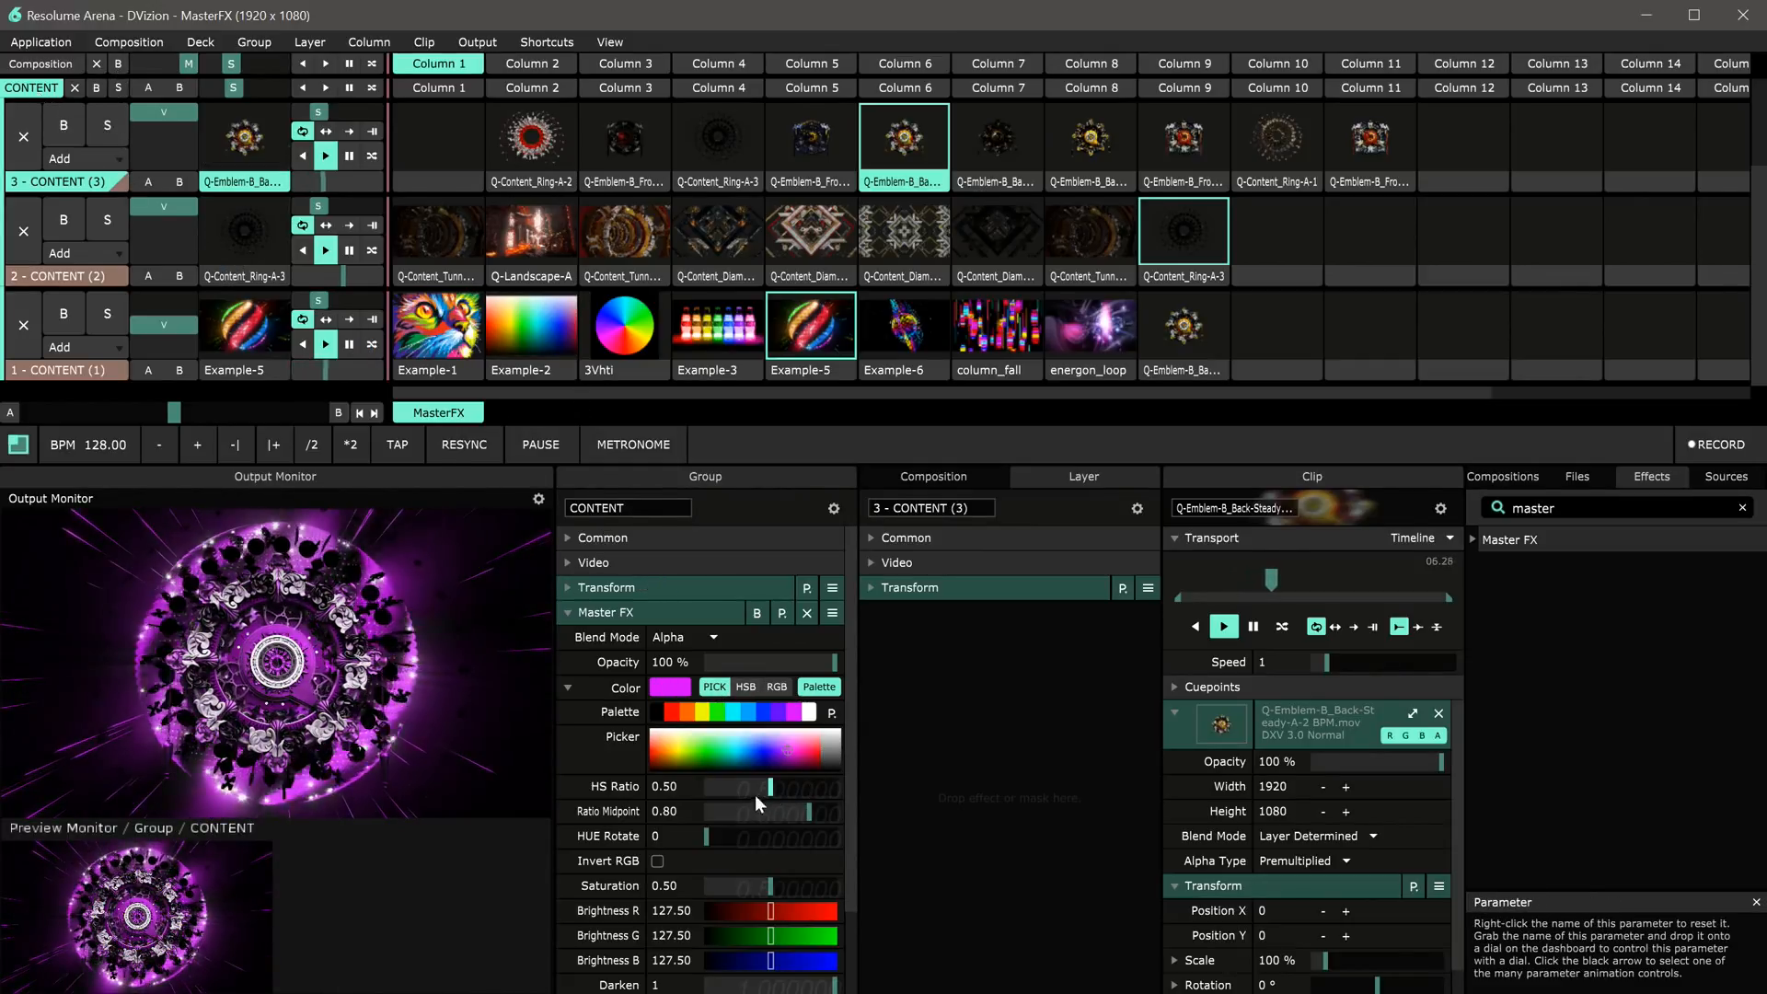
drag(770, 790, 760, 790)
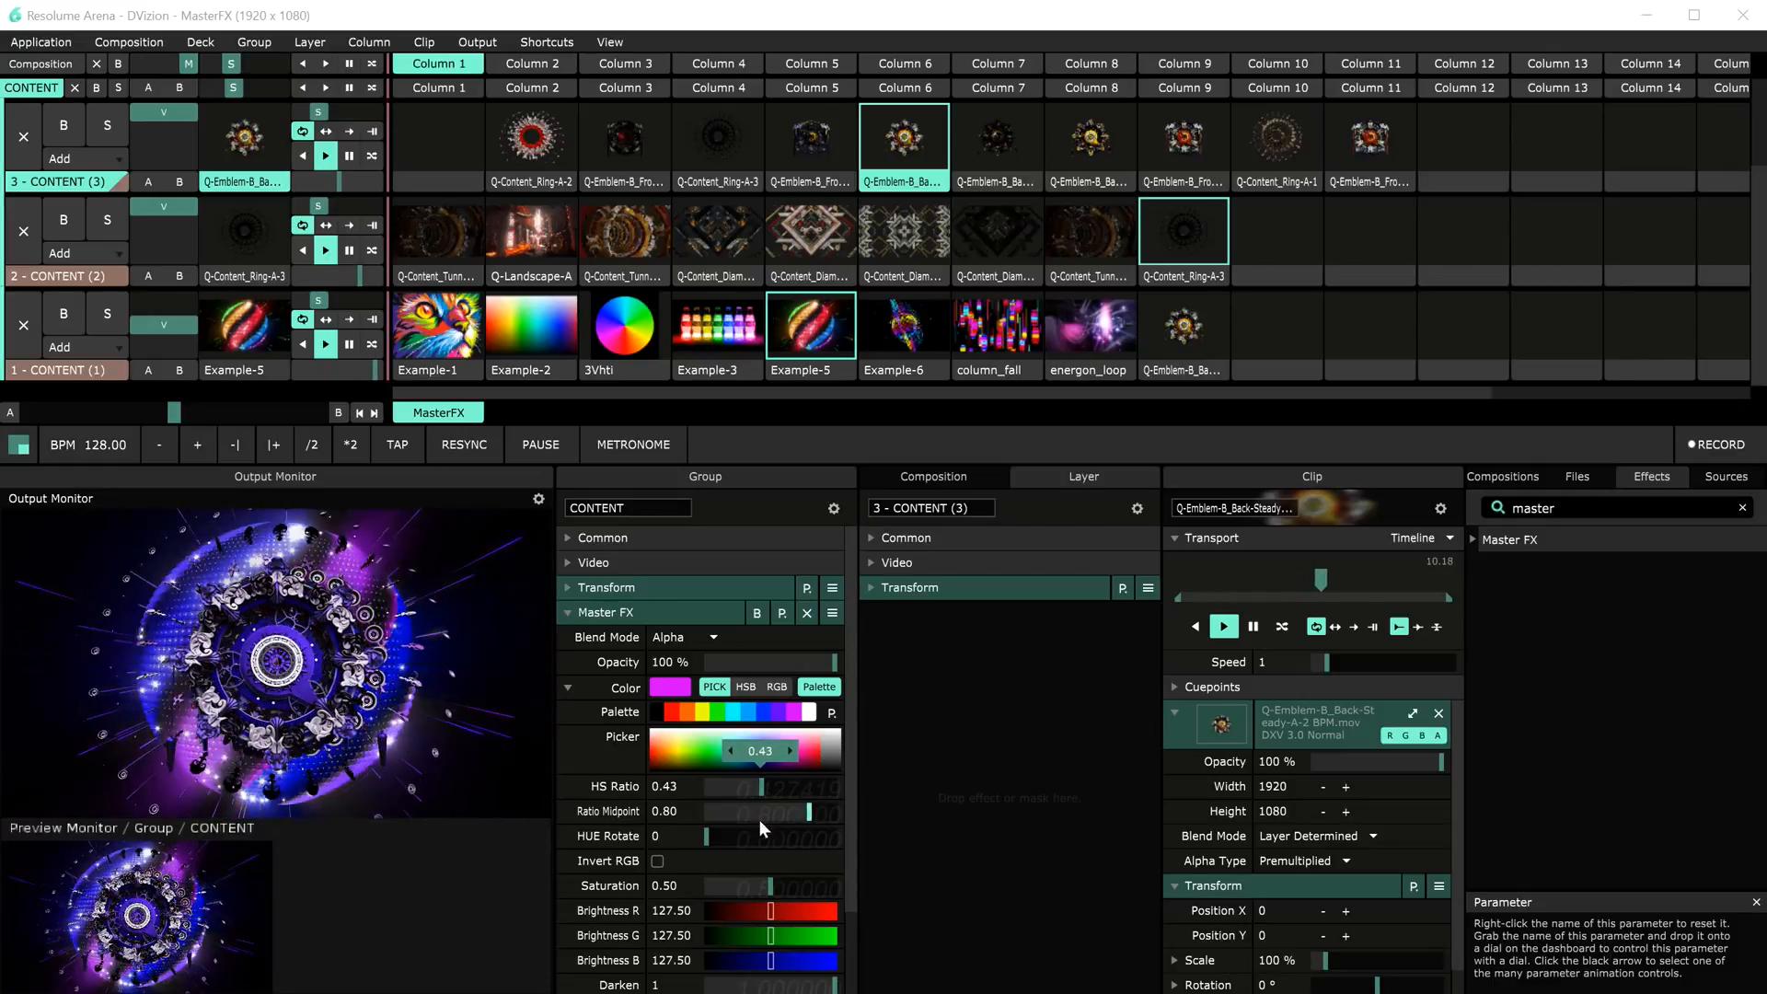
click(672, 714)
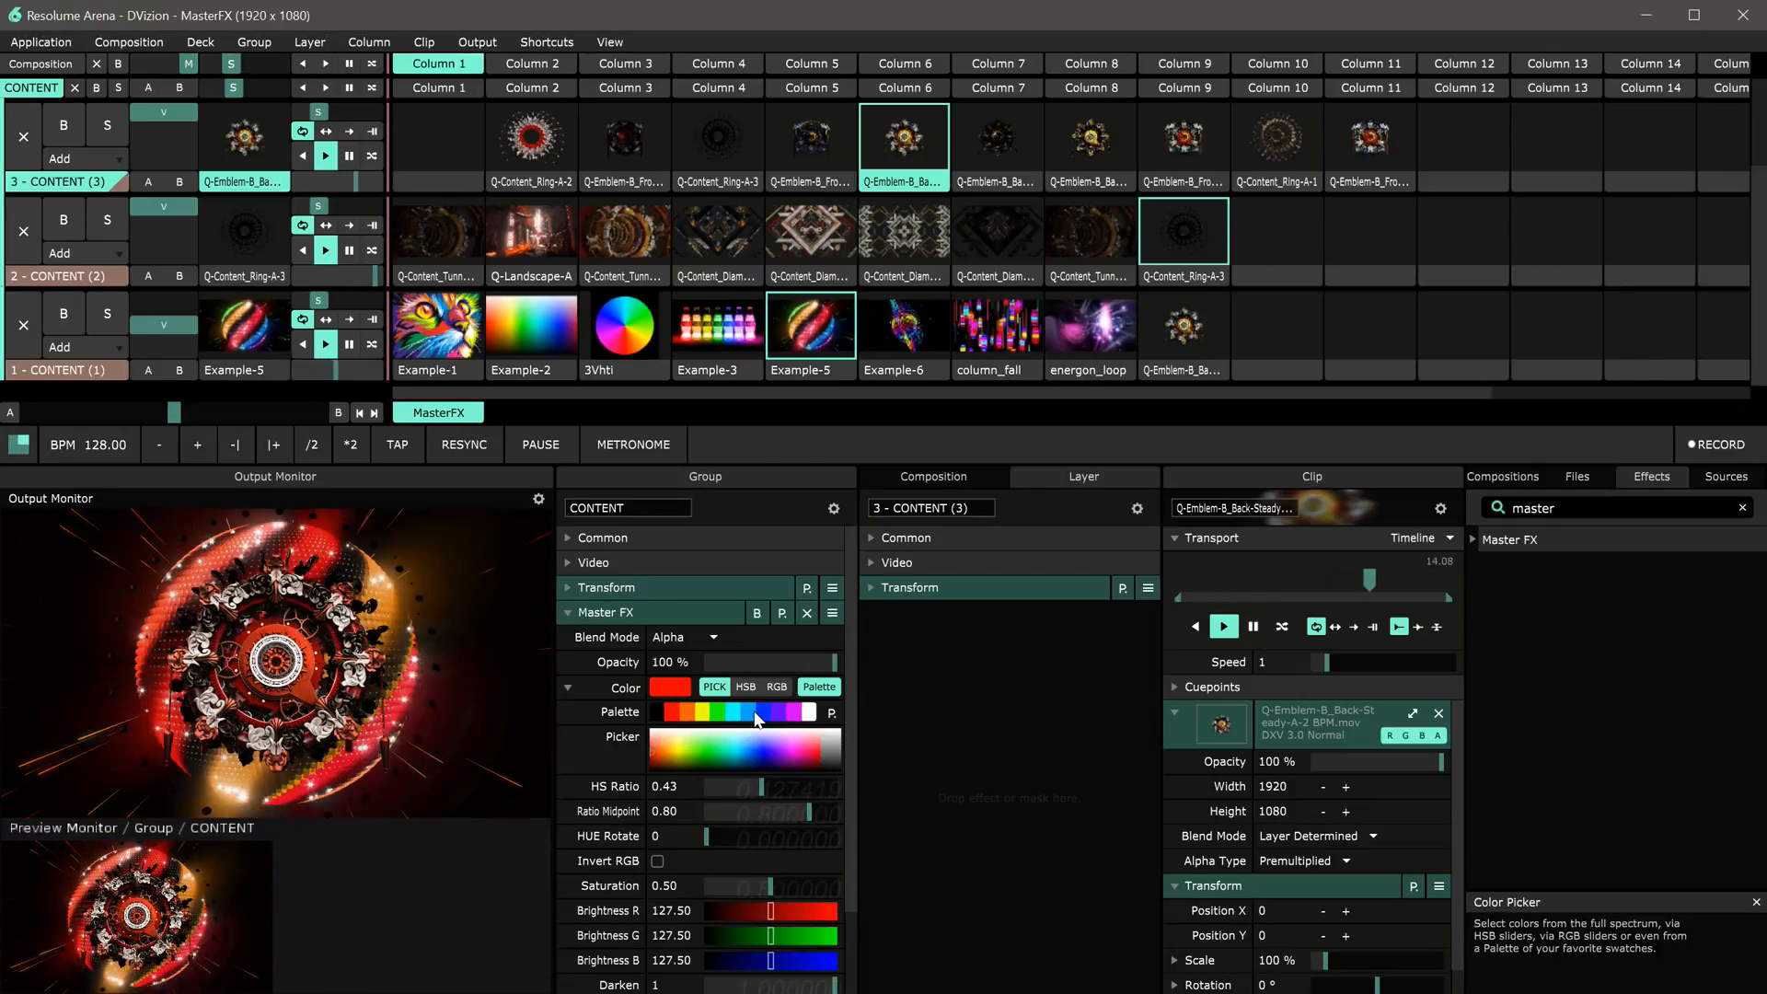
click(751, 714)
Step: Enable Mirror X in the group's Master FX
scroll(797, 860, down, 2)
click(805, 883)
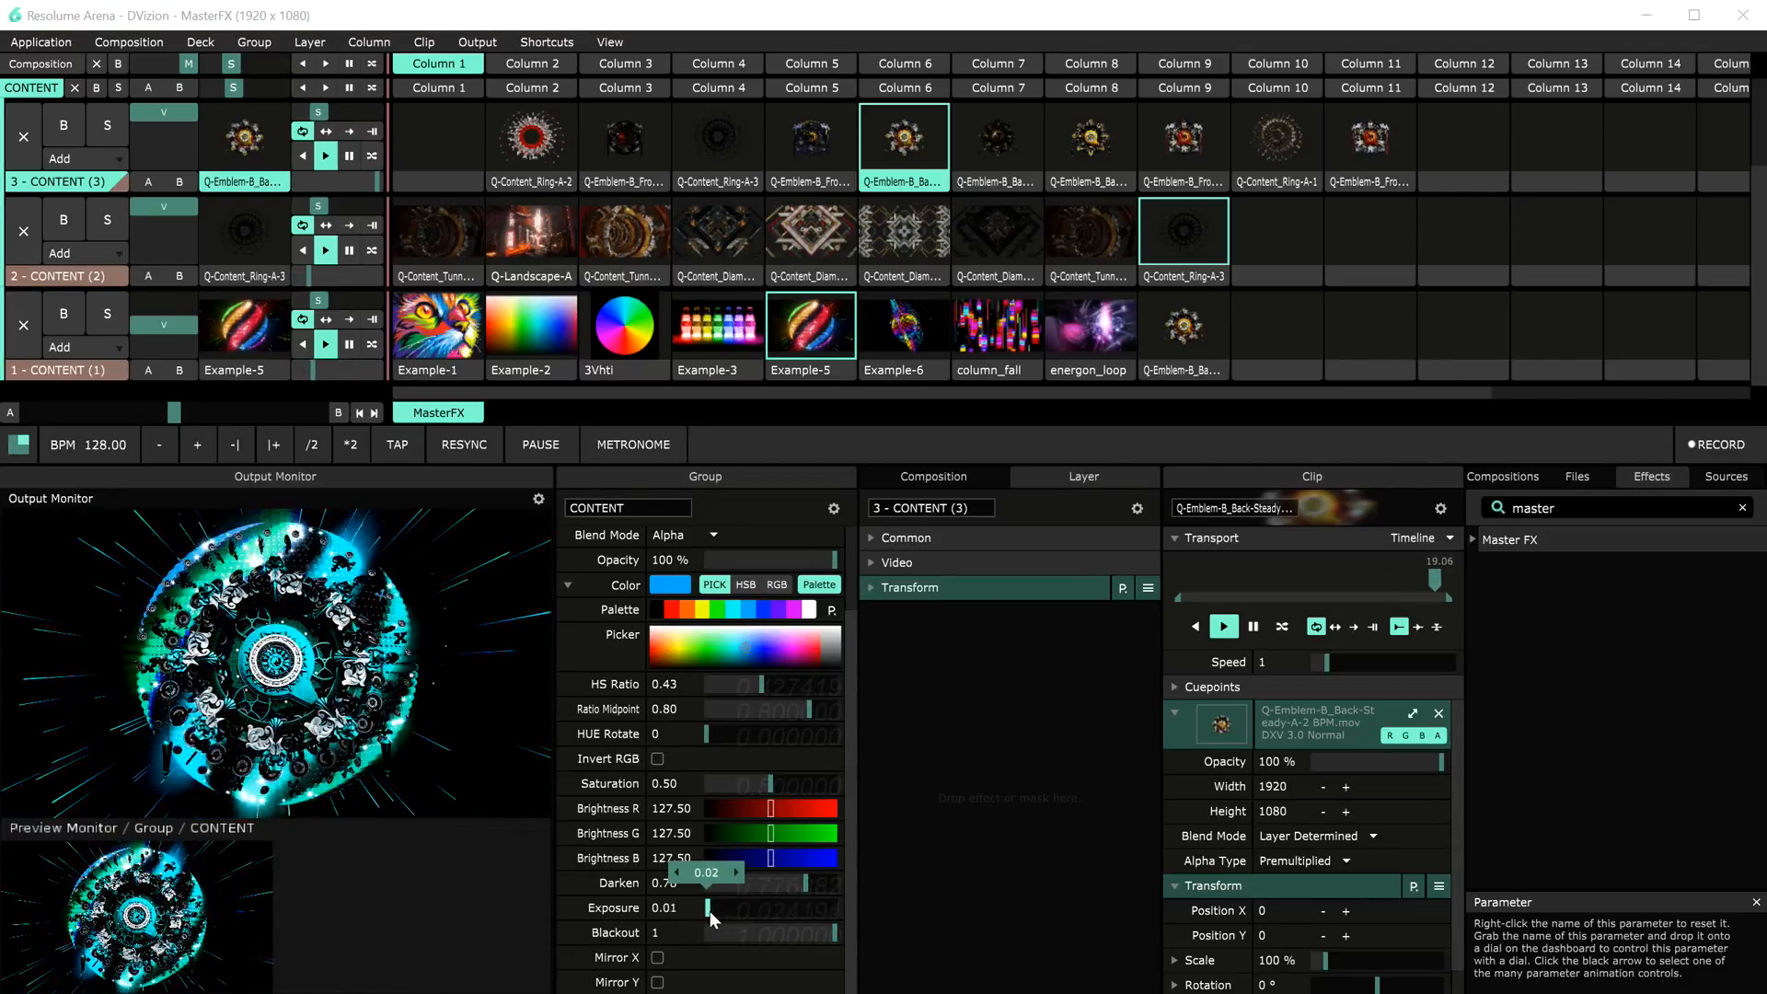
drag(787, 880, 838, 881)
click(657, 957)
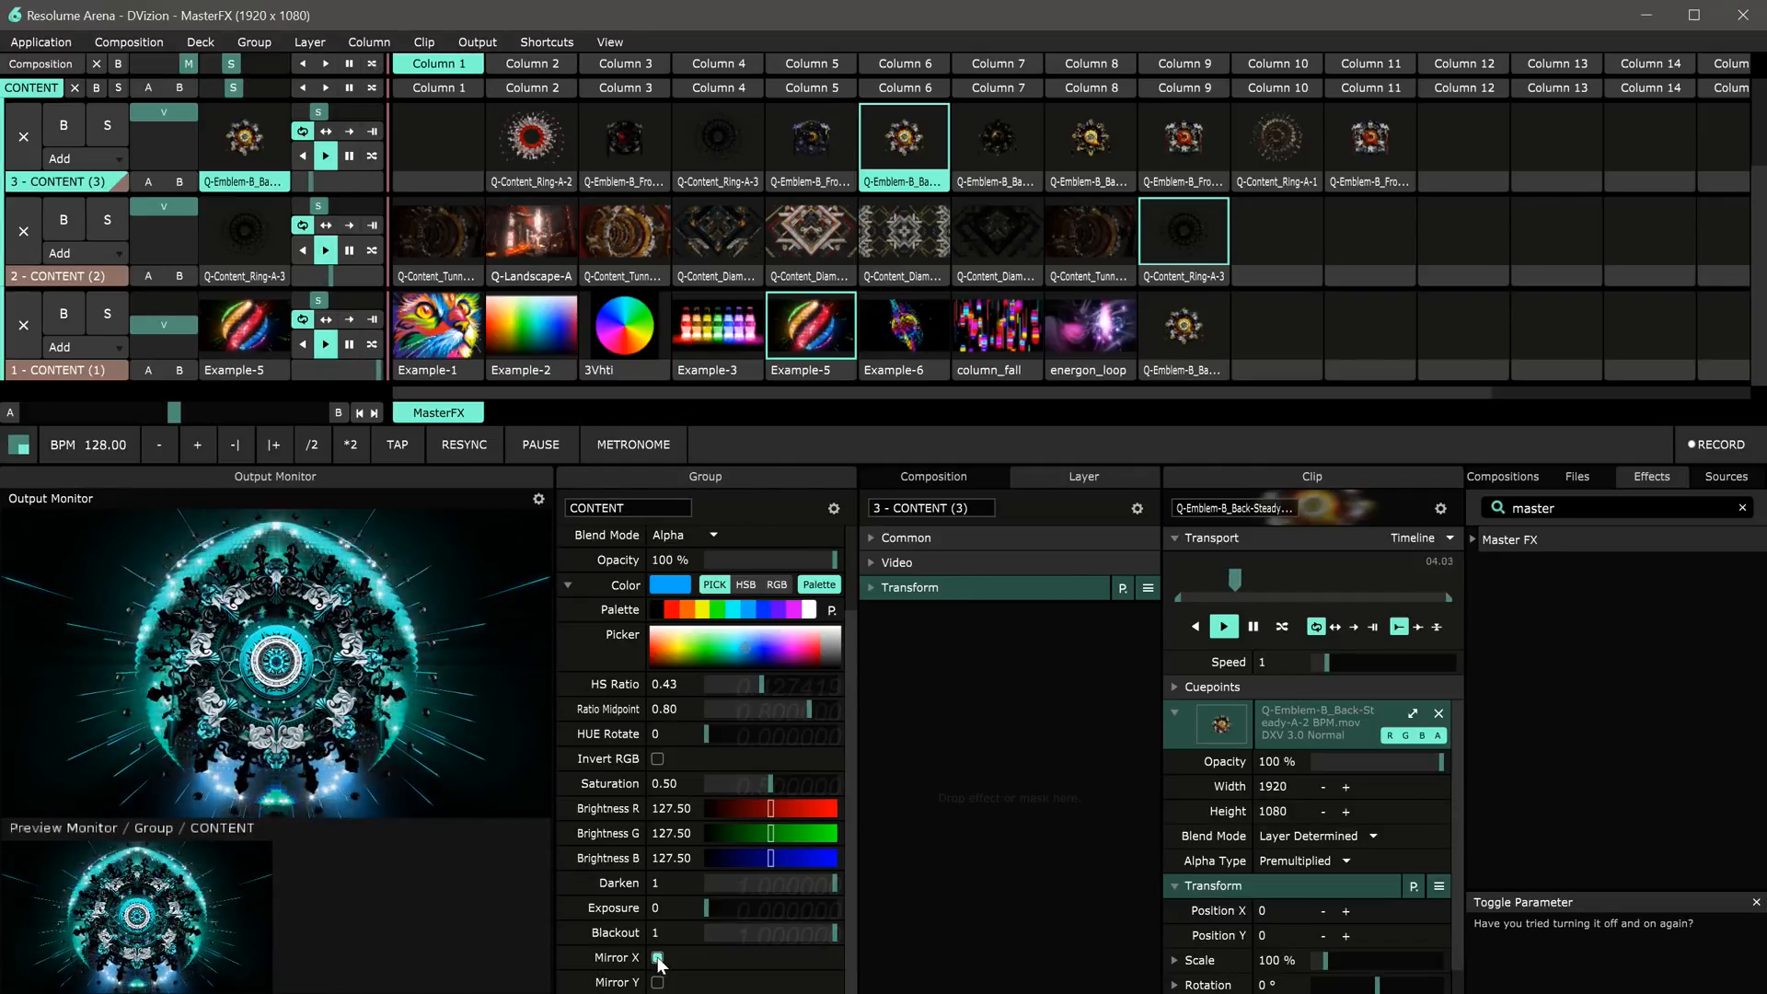
Step: Trigger a Q-Content_Diamond clip on layer 2 and set the group's Master FX Darken to 0.88 and Exposure to 0.00
click(58, 278)
click(904, 230)
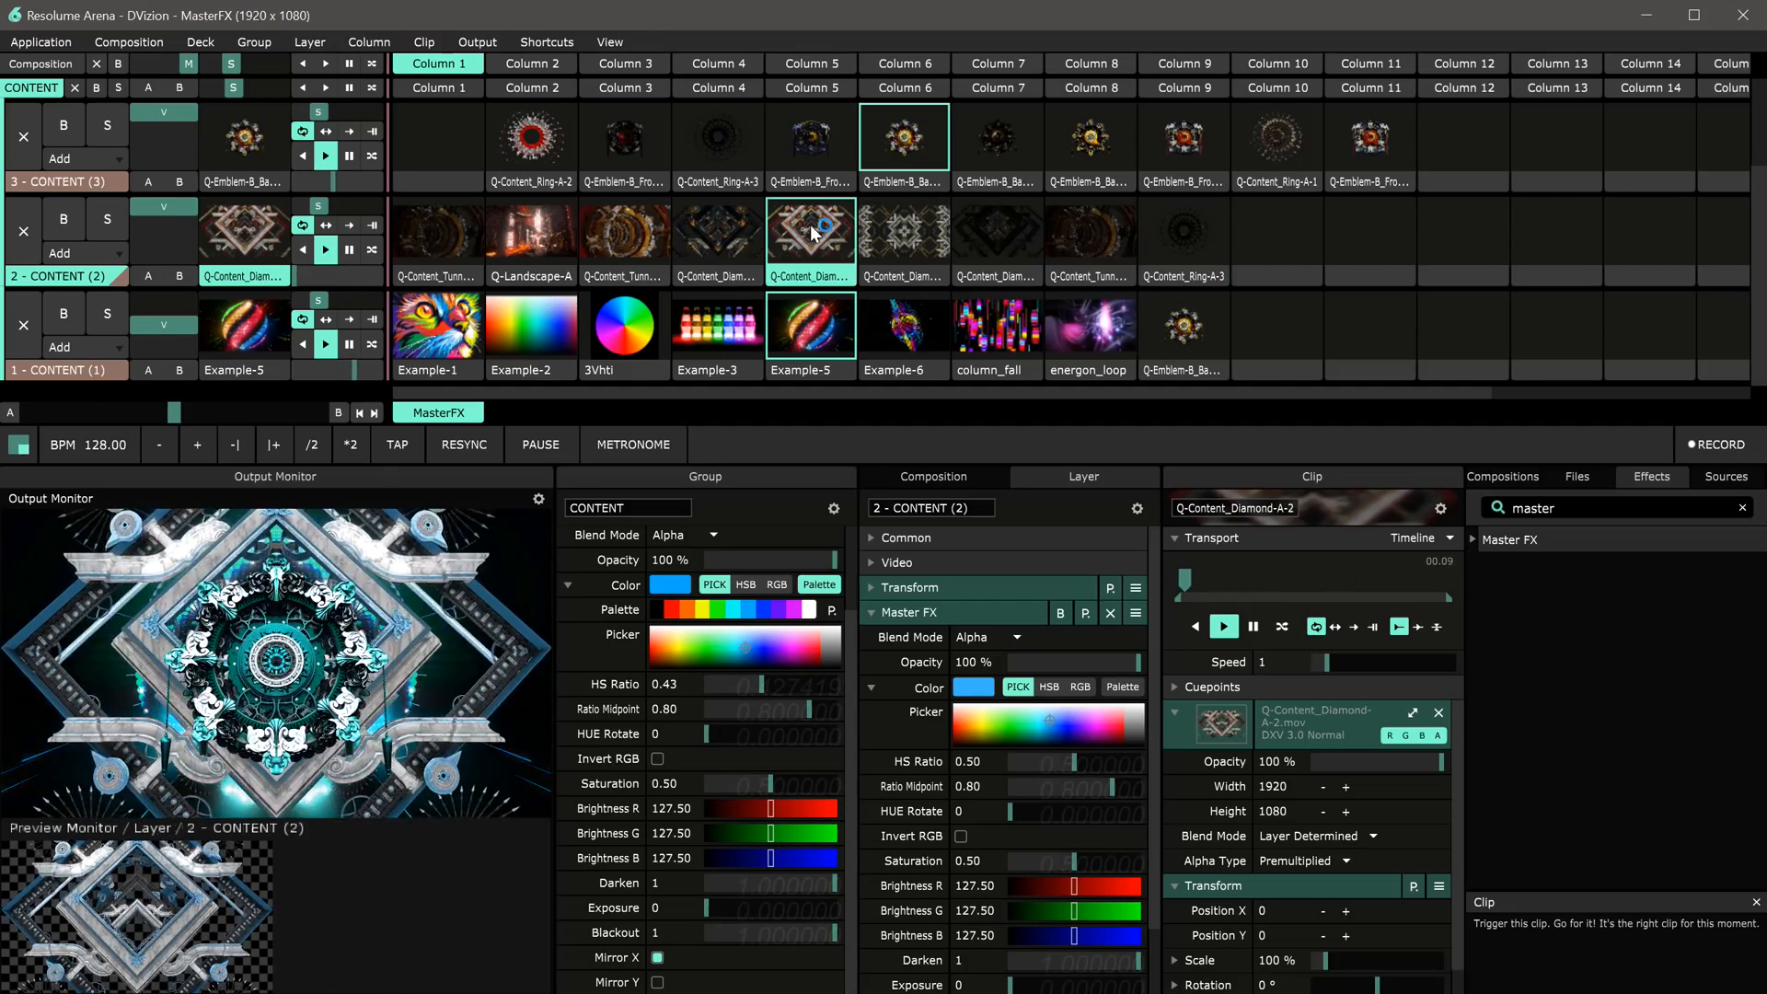
drag(803, 874, 809, 881)
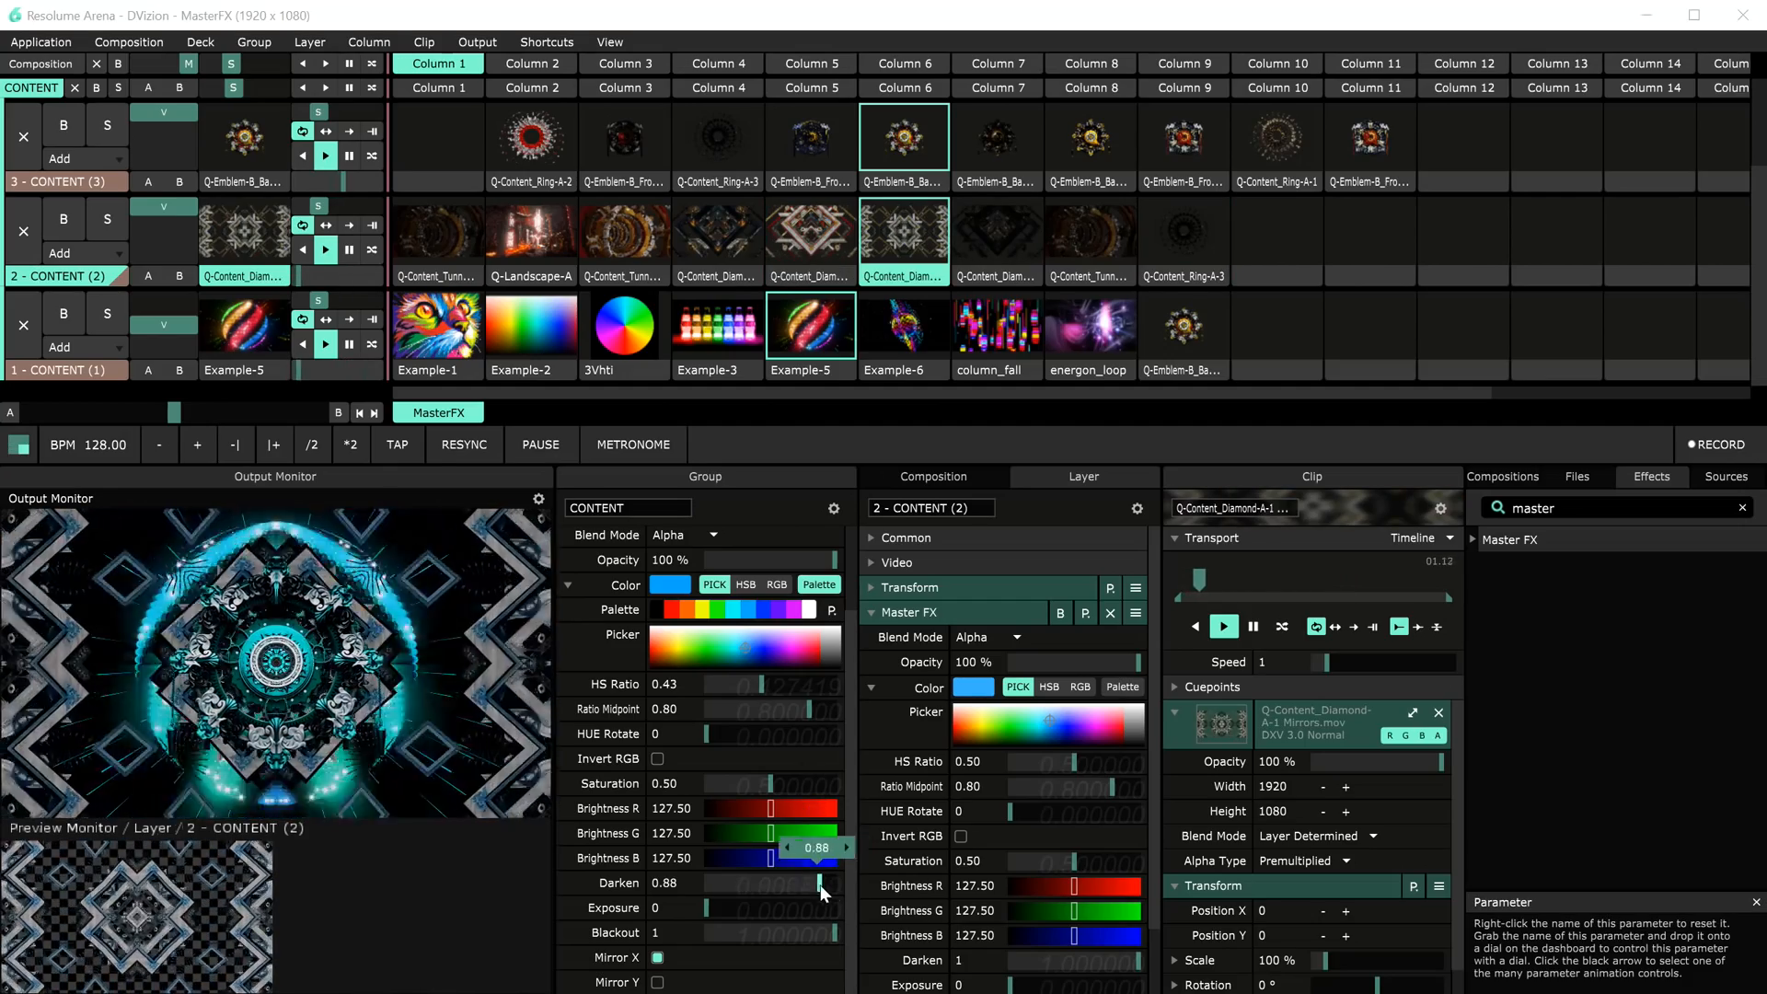
drag(709, 916, 648, 896)
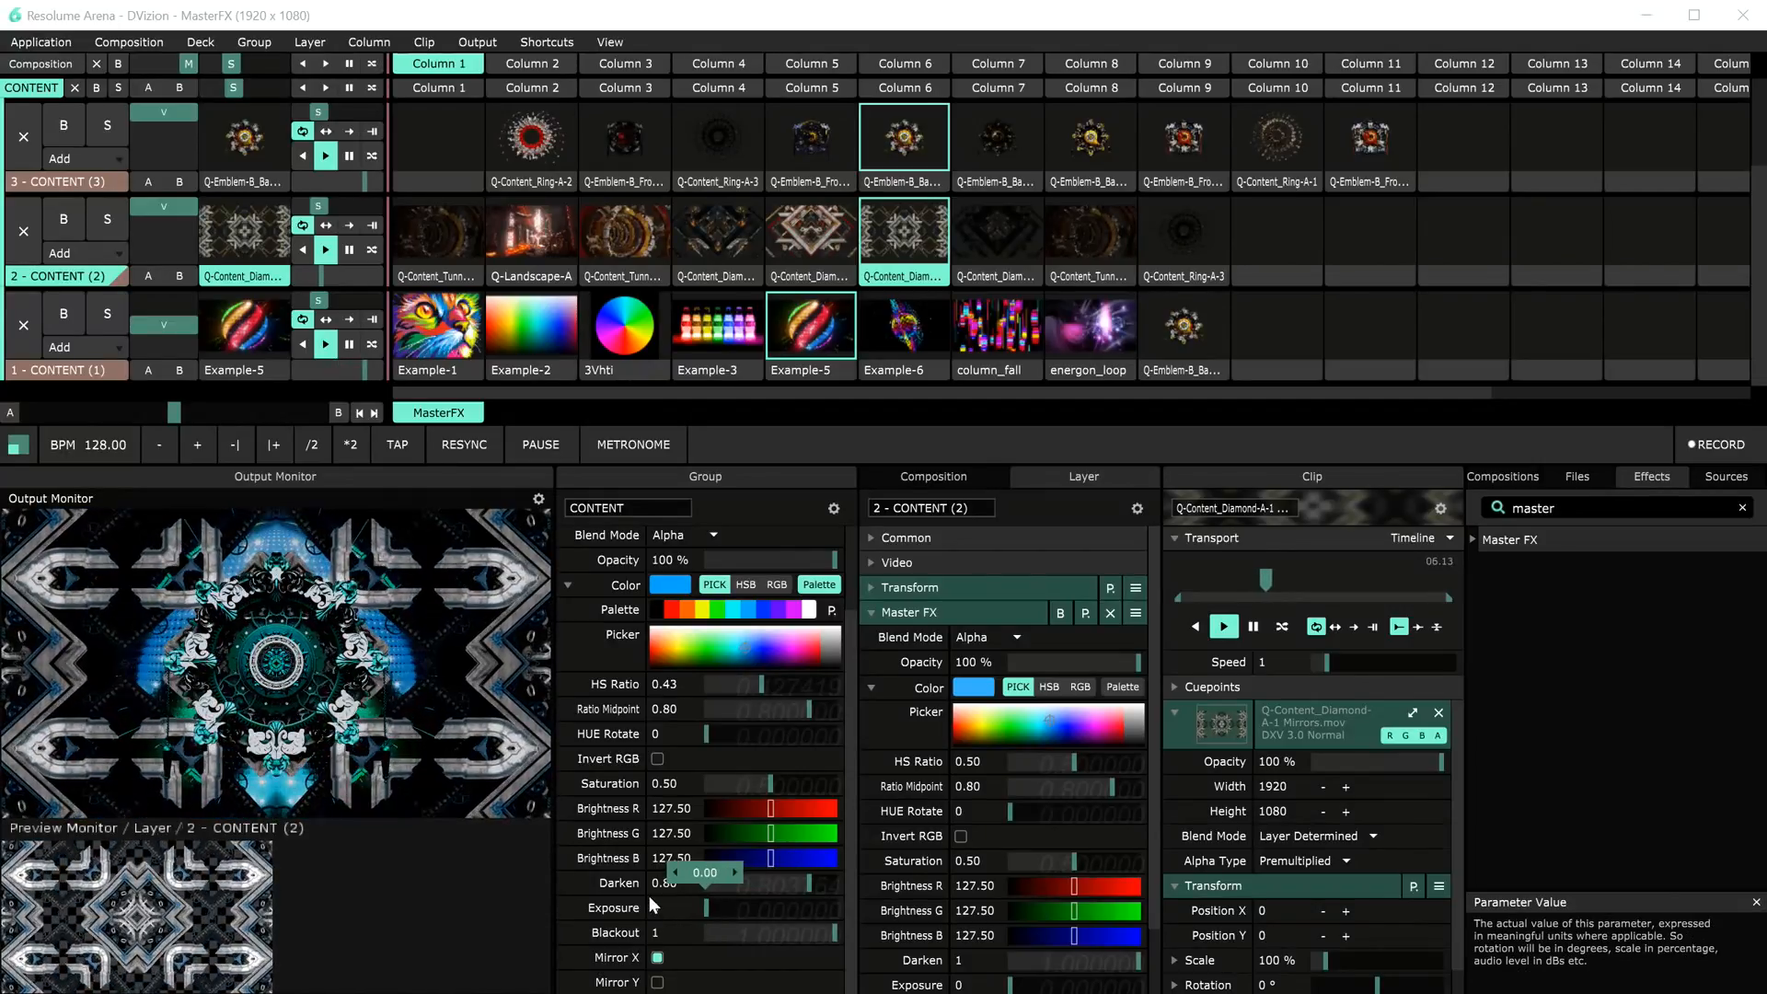